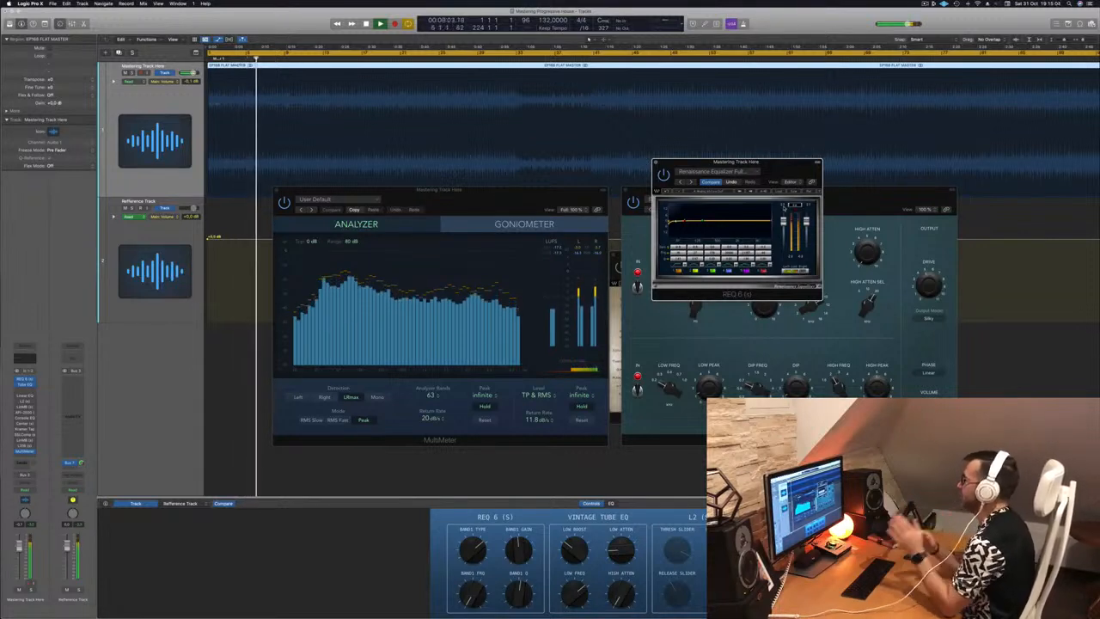
Step: Move the REQ 6 window above the other plug-ins and audition the mastering track around one minute and just before two minutes
{"action": "left_click", "coordinate": [535, 198]}
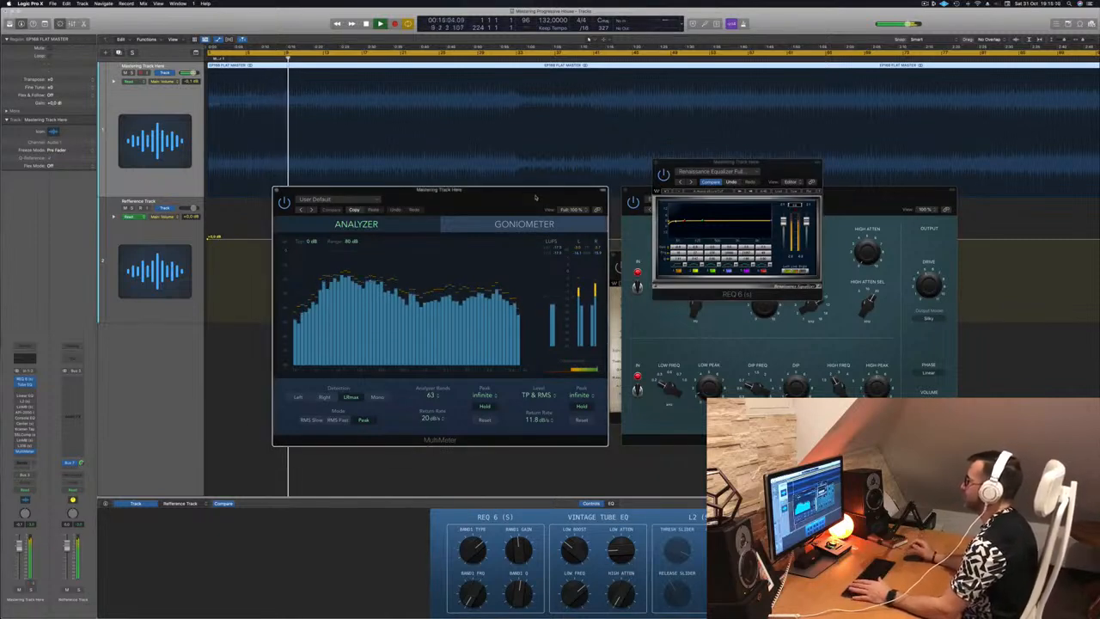
{"action": "left_click_drag", "start_coordinate": [770, 172], "coordinate": [747, 146]}
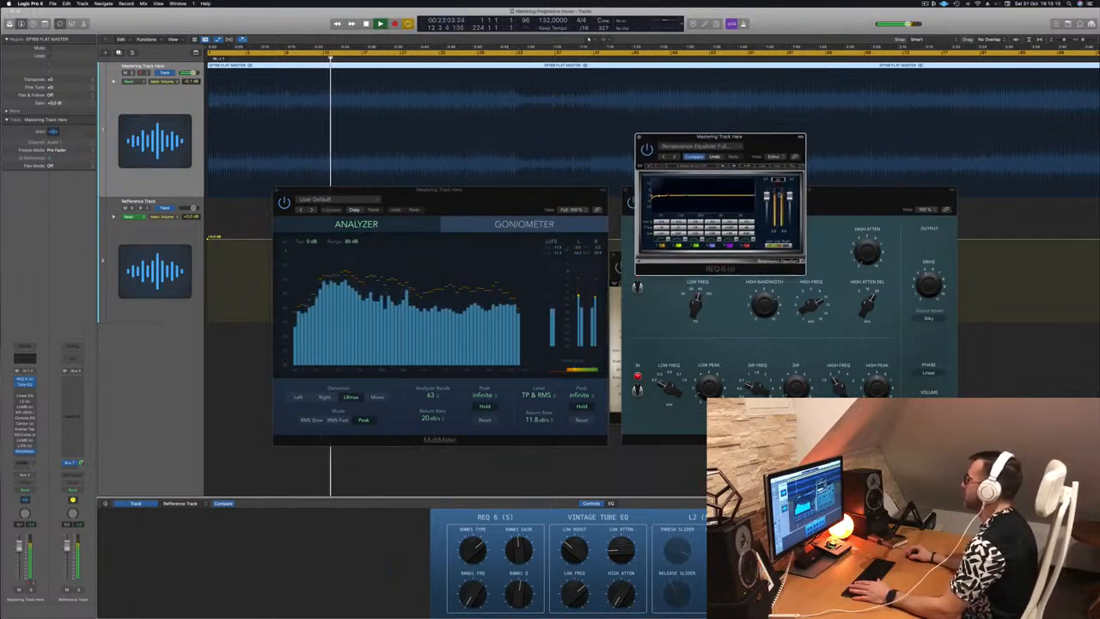
{"action": "scroll", "coordinate": [539, 118], "scroll_direction": "down", "scroll_amount": 4}
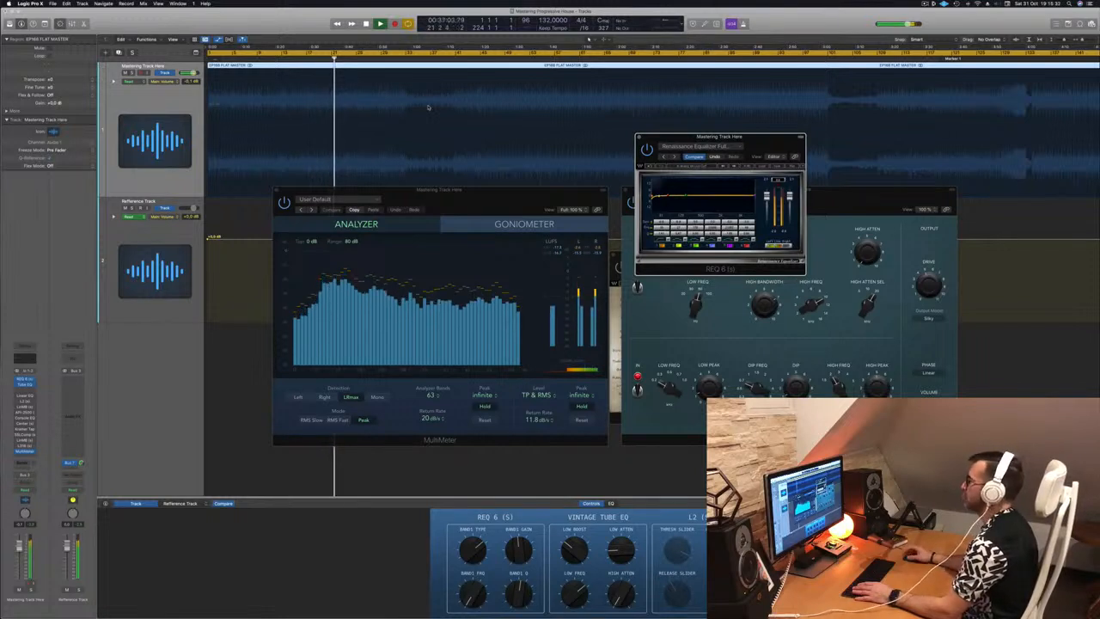
{"action": "left_click", "coordinate": [407, 58]}
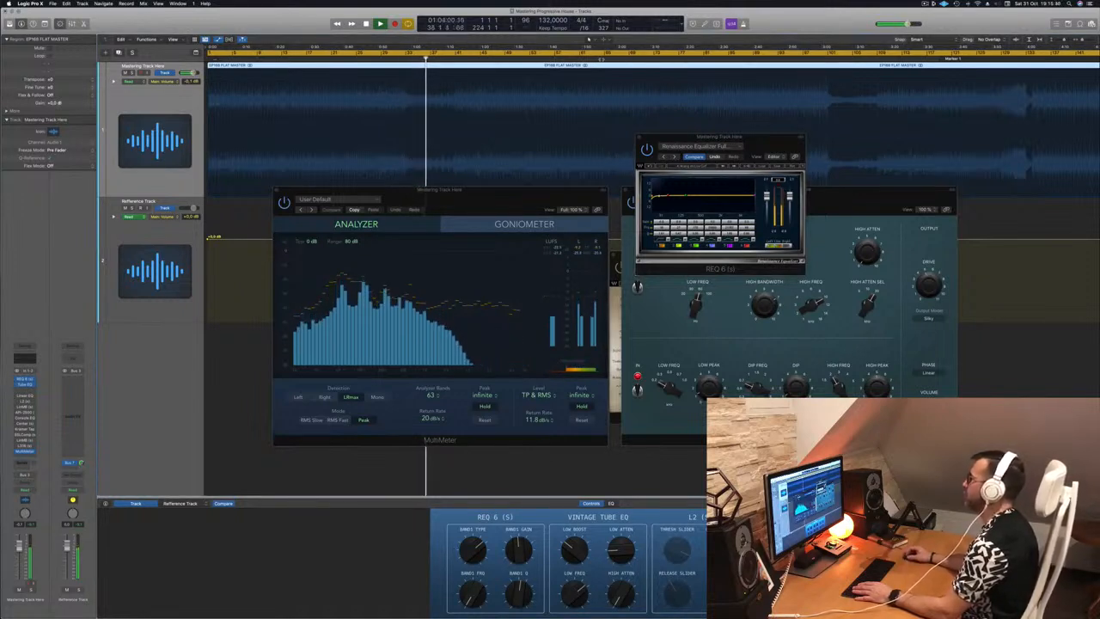
{"action": "left_click", "coordinate": [606, 54]}
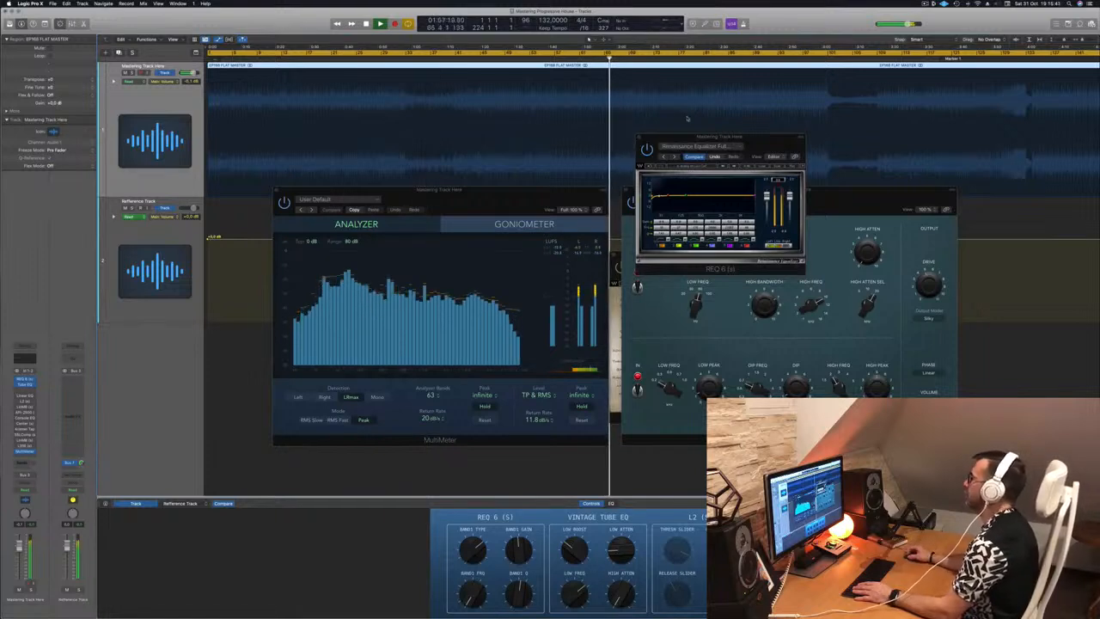
Step: Place the REQ 6 window over the Vintage Tube EQ and skip playback forward past the breakdown to audition the following section
{"action": "left_click_drag", "start_coordinate": [769, 148], "coordinate": [539, 170]}
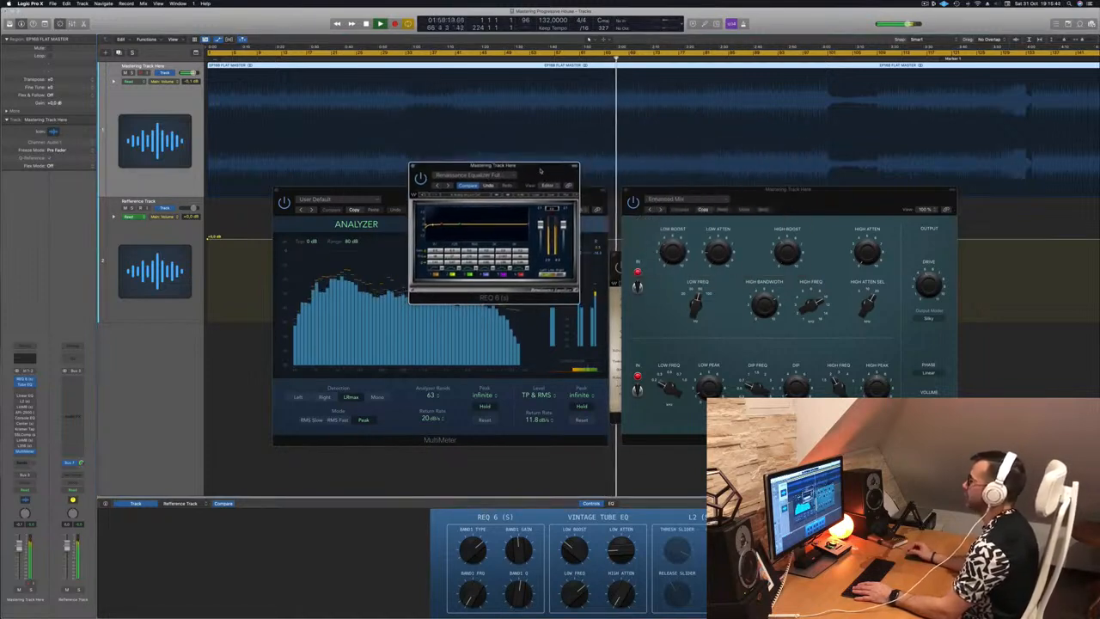
{"action": "left_click_drag", "start_coordinate": [539, 170], "coordinate": [900, 197]}
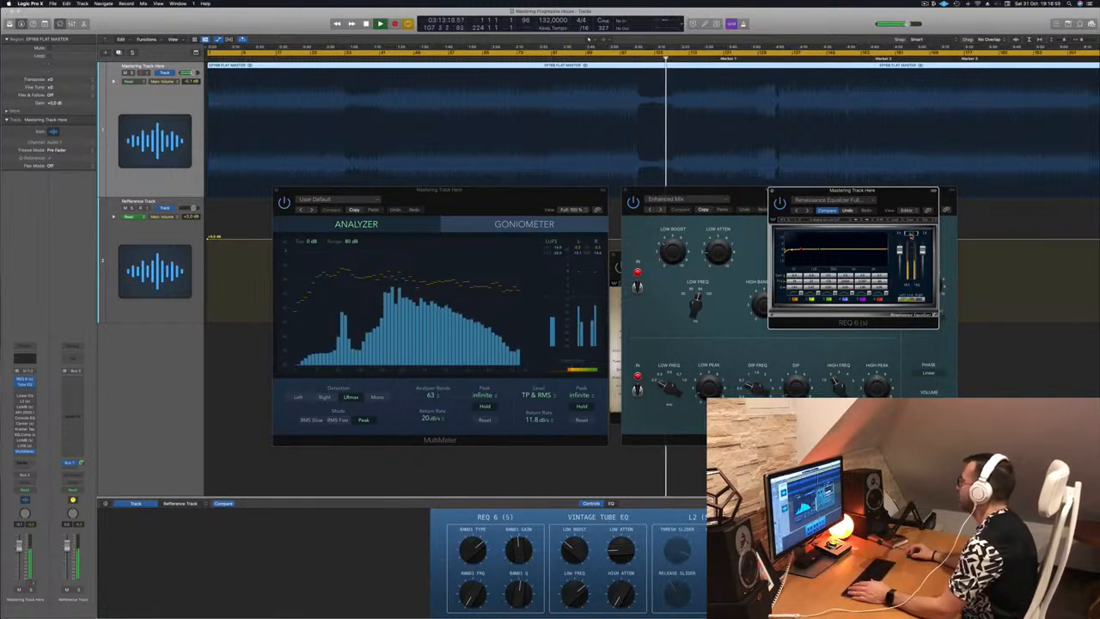
{"action": "left_click_drag", "start_coordinate": [890, 194], "coordinate": [919, 200]}
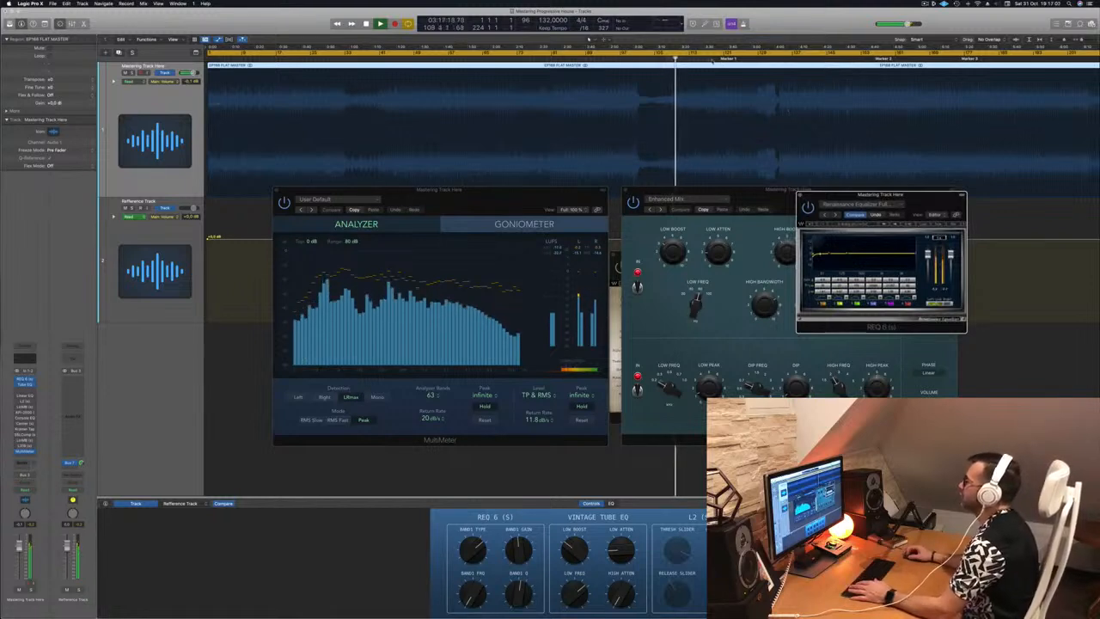
{"action": "key", "text": "alt+period"}
{"action": "key", "text": "alt+period"}
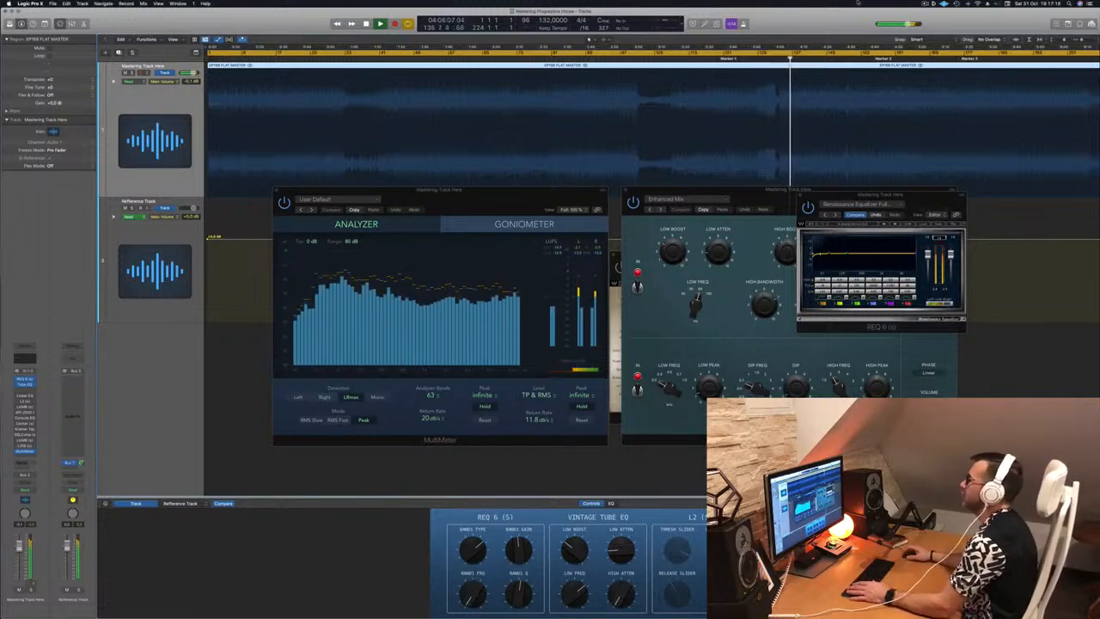
Step: Stop playback, nudge the MultiMeter window aside, and replay the mastering track from the beginning
{"action": "left_click", "coordinate": [476, 199]}
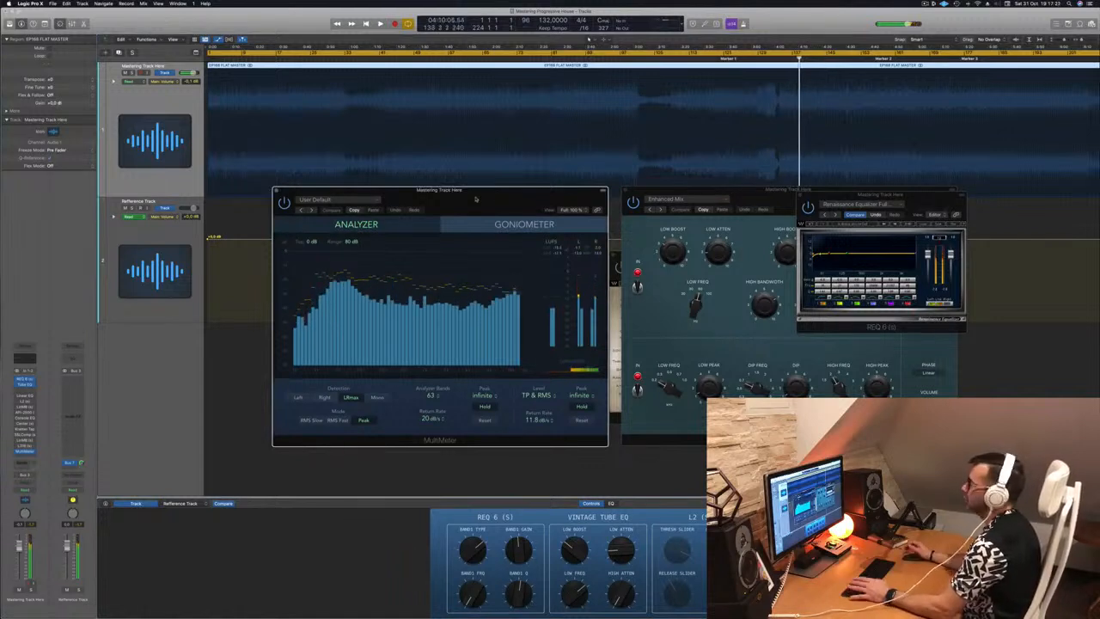
{"action": "key", "text": "space"}
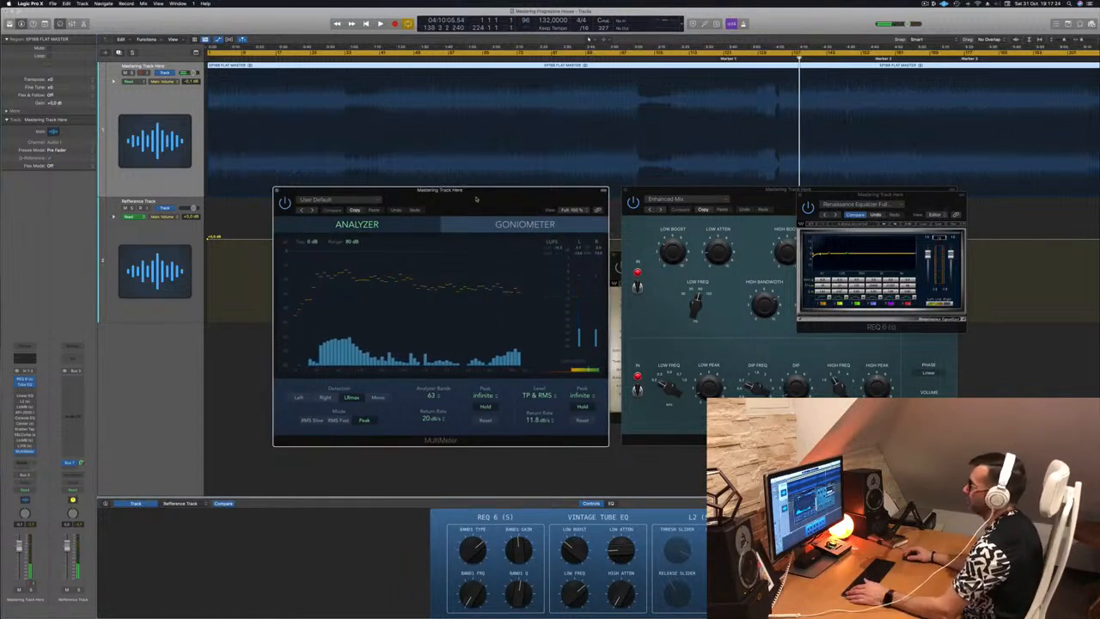
{"action": "left_click_drag", "start_coordinate": [476, 199], "coordinate": [485, 199]}
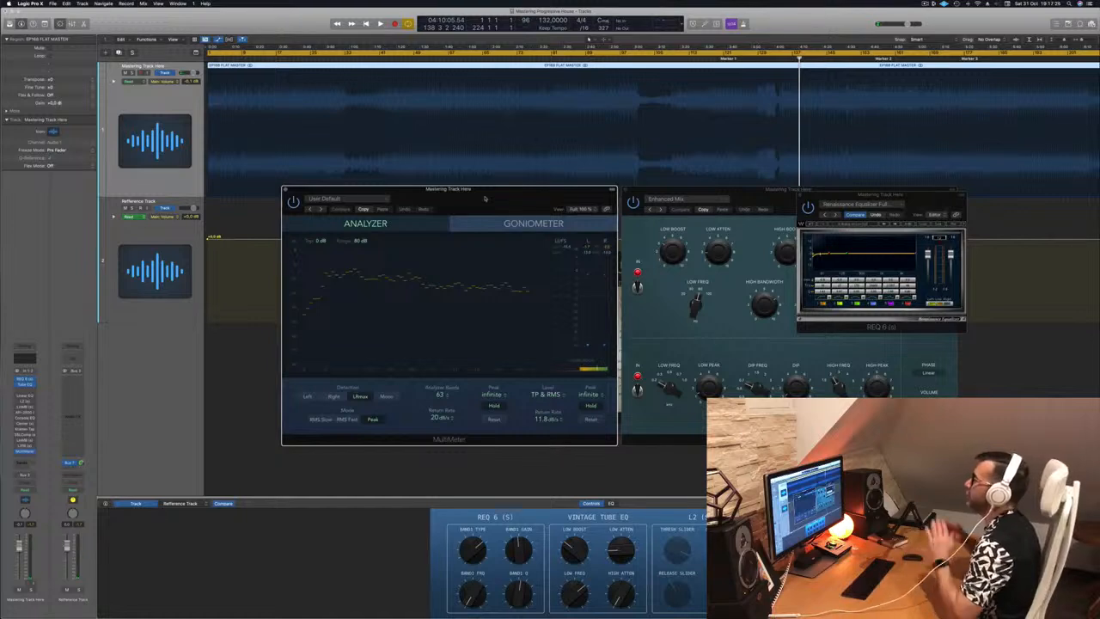
{"action": "key", "text": "Return"}
{"action": "key", "text": "space"}
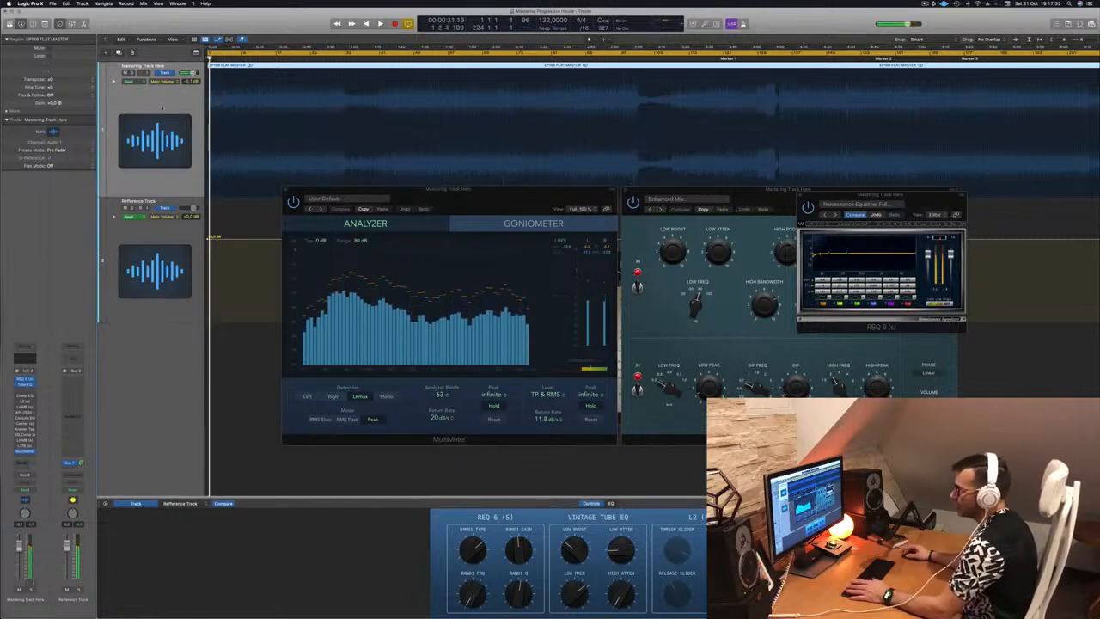
{"action": "key", "text": "space"}
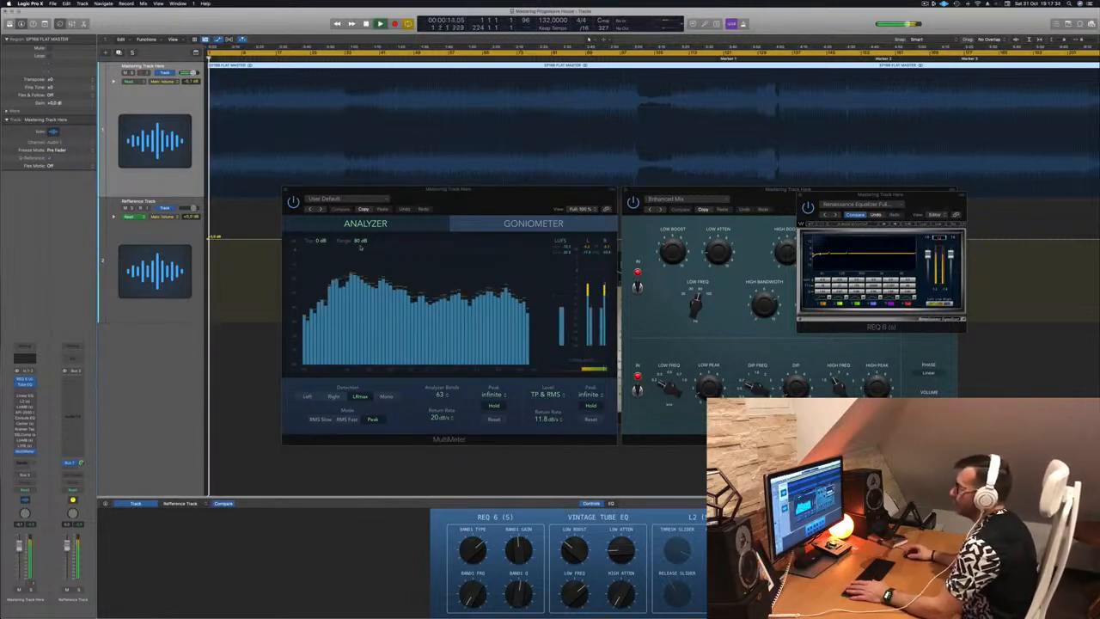
Step: Uncover the Vintage Tube EQ and toggle its bypass during playback to compare the track with and without it
{"action": "left_click_drag", "start_coordinate": [832, 205], "coordinate": [352, 187]}
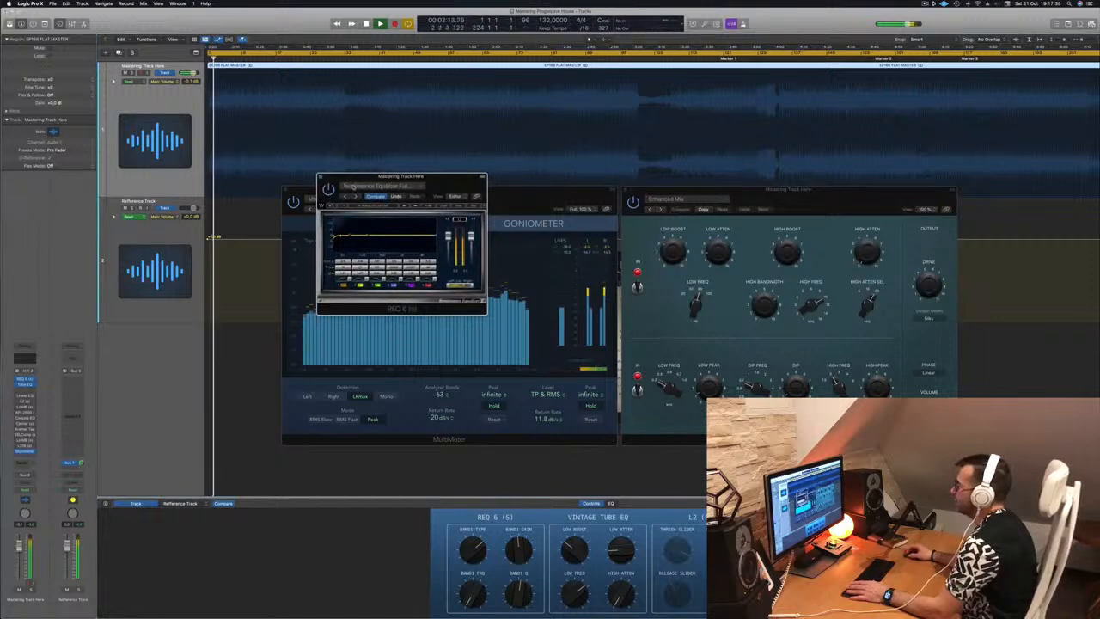
{"action": "left_click", "coordinate": [633, 202]}
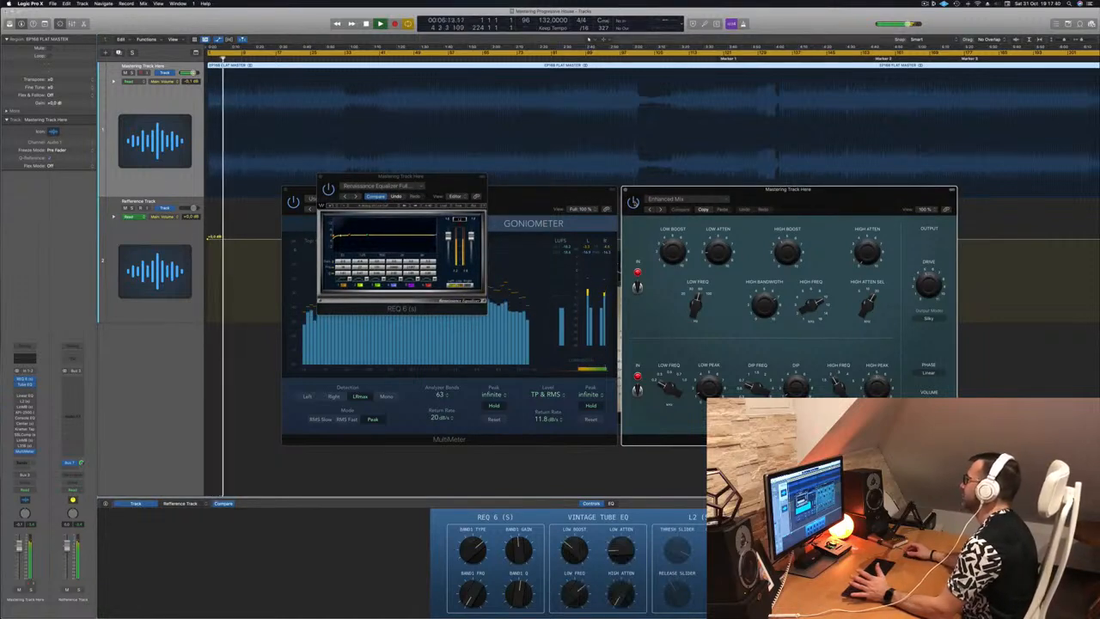
{"action": "left_click", "coordinate": [634, 202]}
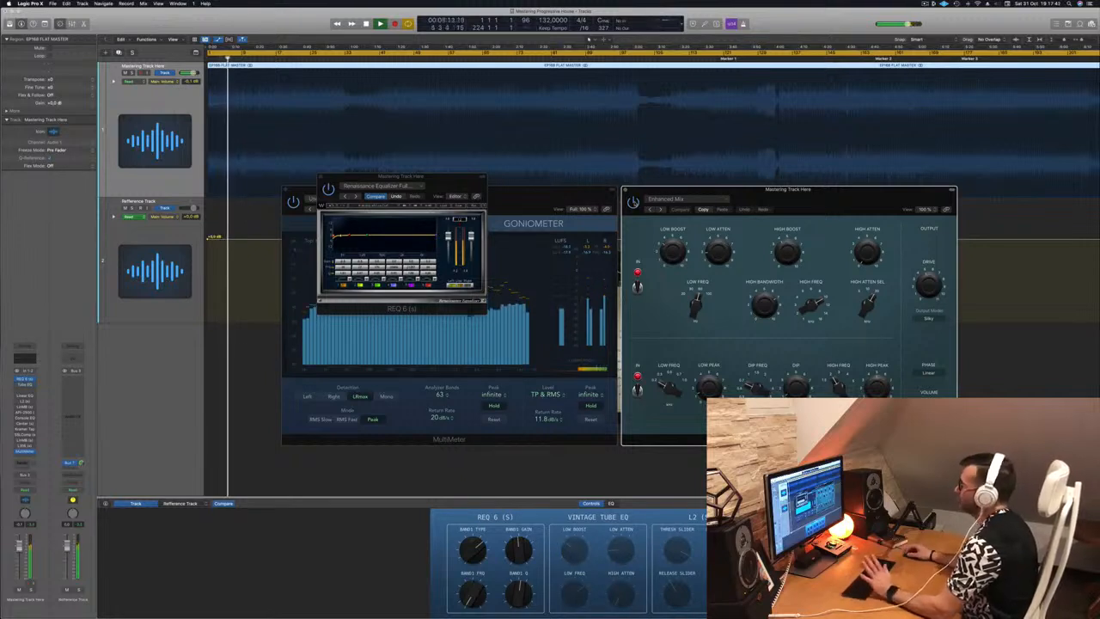
{"action": "left_click_drag", "start_coordinate": [798, 203], "coordinate": [807, 207]}
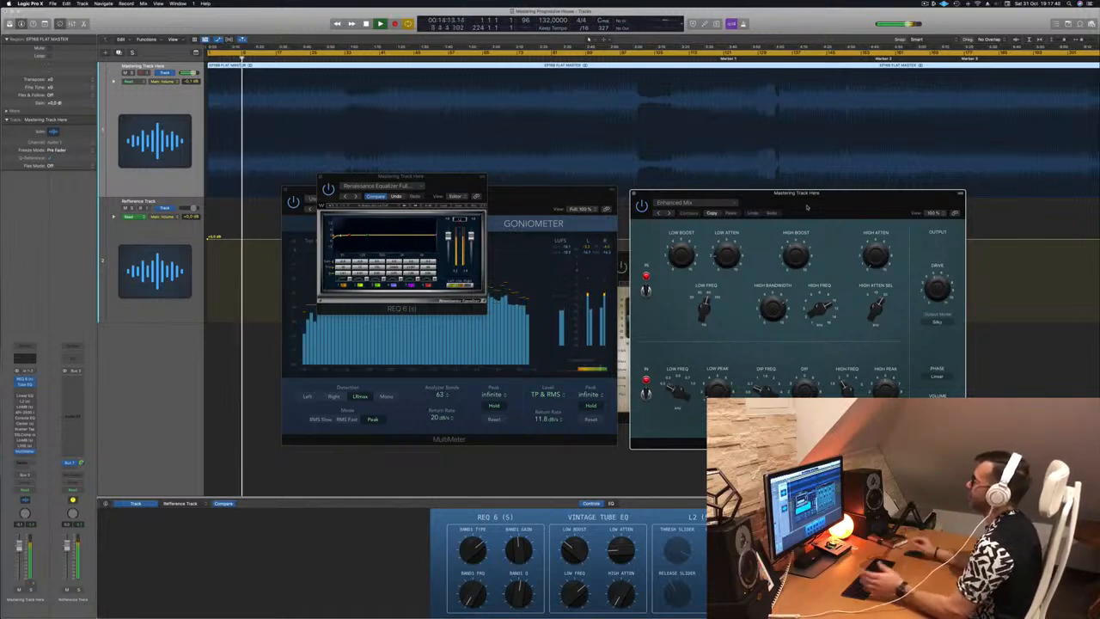
{"action": "left_click_drag", "start_coordinate": [807, 207], "coordinate": [810, 209]}
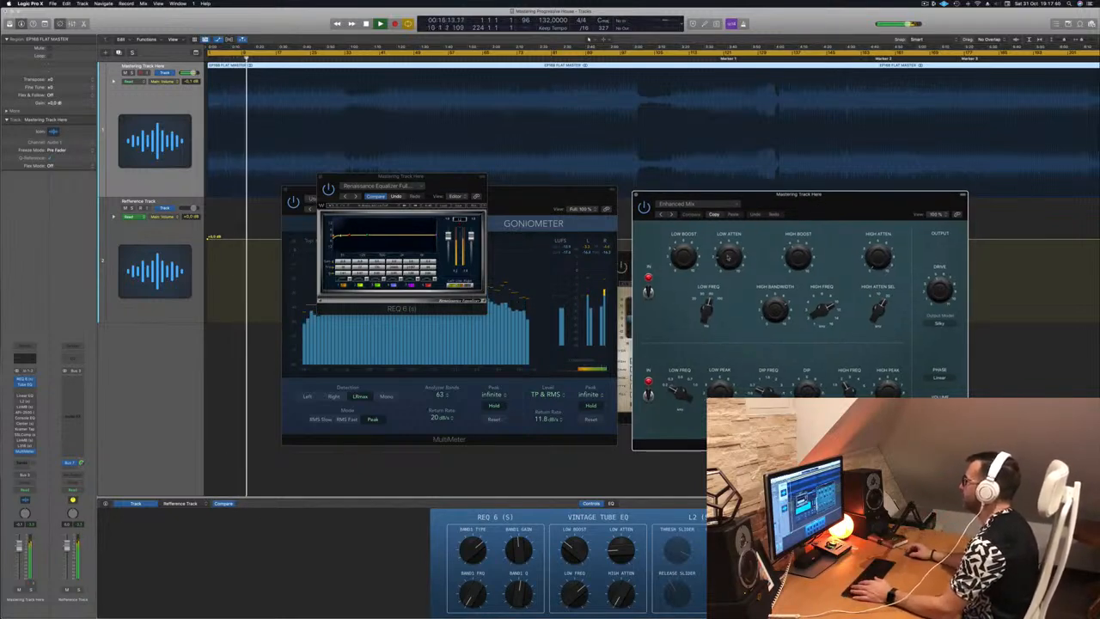
Step: Close the Vintage Tube EQ window and rearrange the REQ 6 and MultiMeter windows so that both are fully uncovered
{"action": "left_click", "coordinate": [636, 195]}
{"action": "left_click_drag", "start_coordinate": [435, 177], "coordinate": [834, 186]}
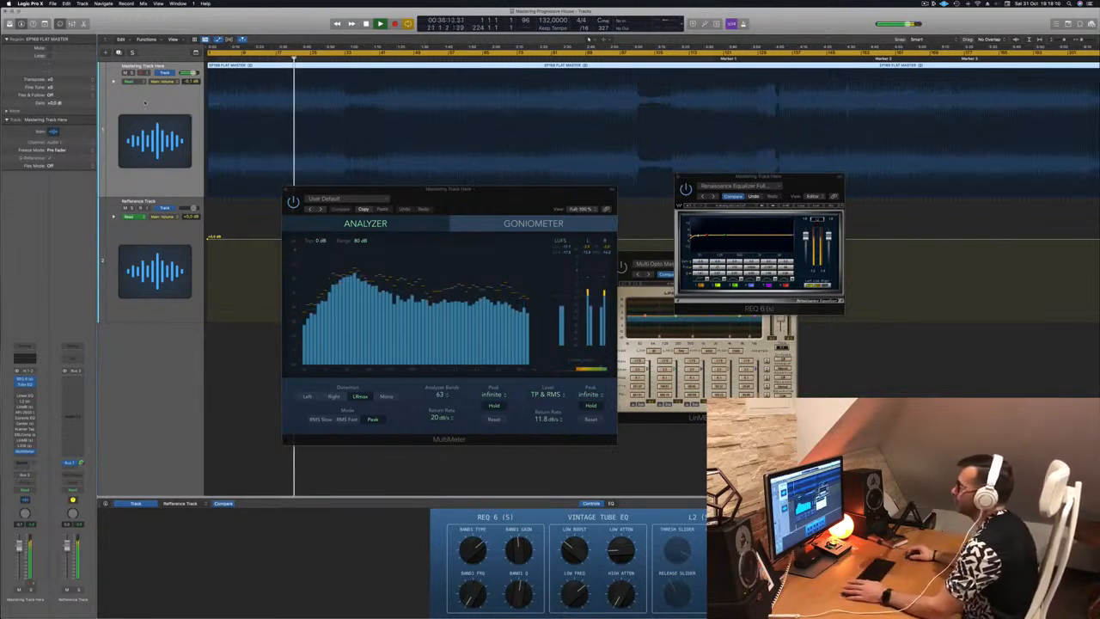
{"action": "left_click_drag", "start_coordinate": [488, 200], "coordinate": [972, 192]}
{"action": "left_click_drag", "start_coordinate": [723, 179], "coordinate": [487, 193]}
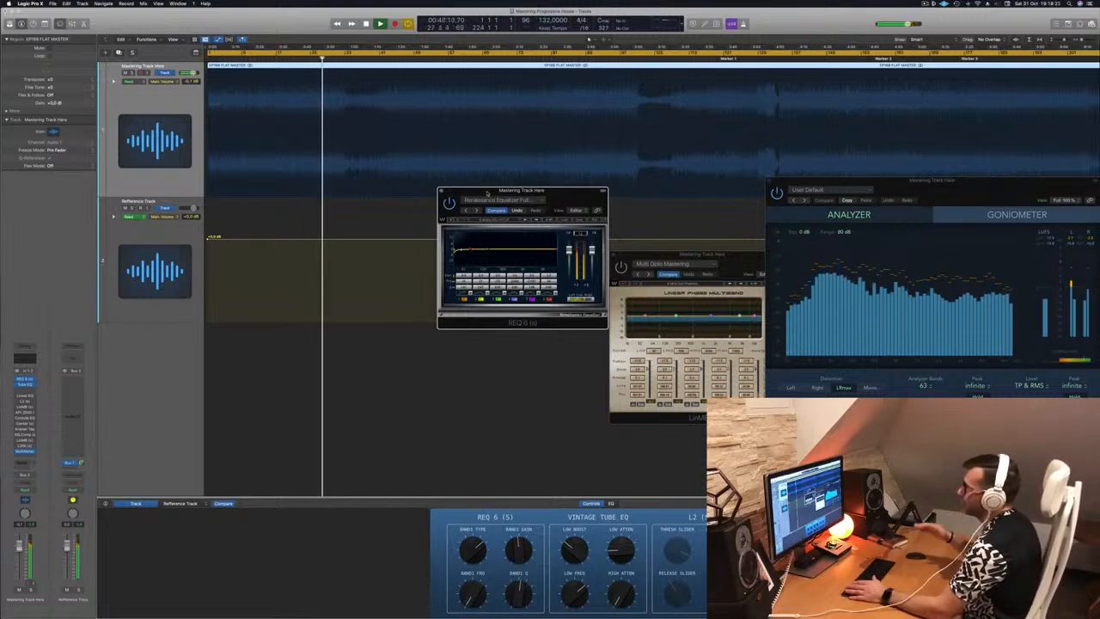
Step: Stop playback, set the cycle range to start at bar 49, and restart playback from there
{"action": "left_click", "coordinate": [165, 97]}
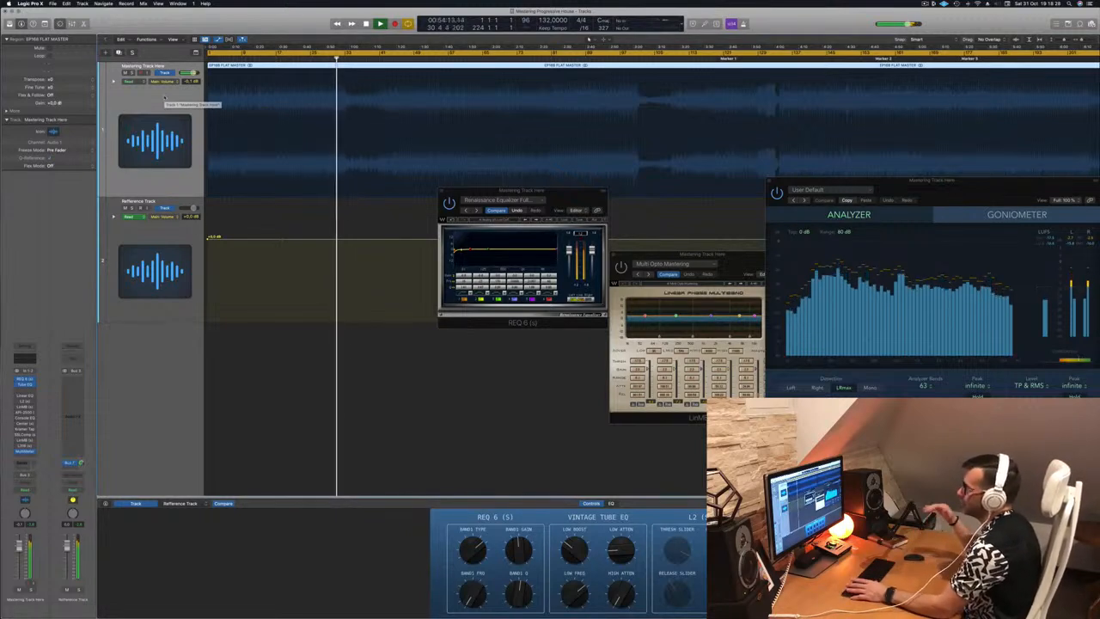
{"action": "key", "text": "space"}
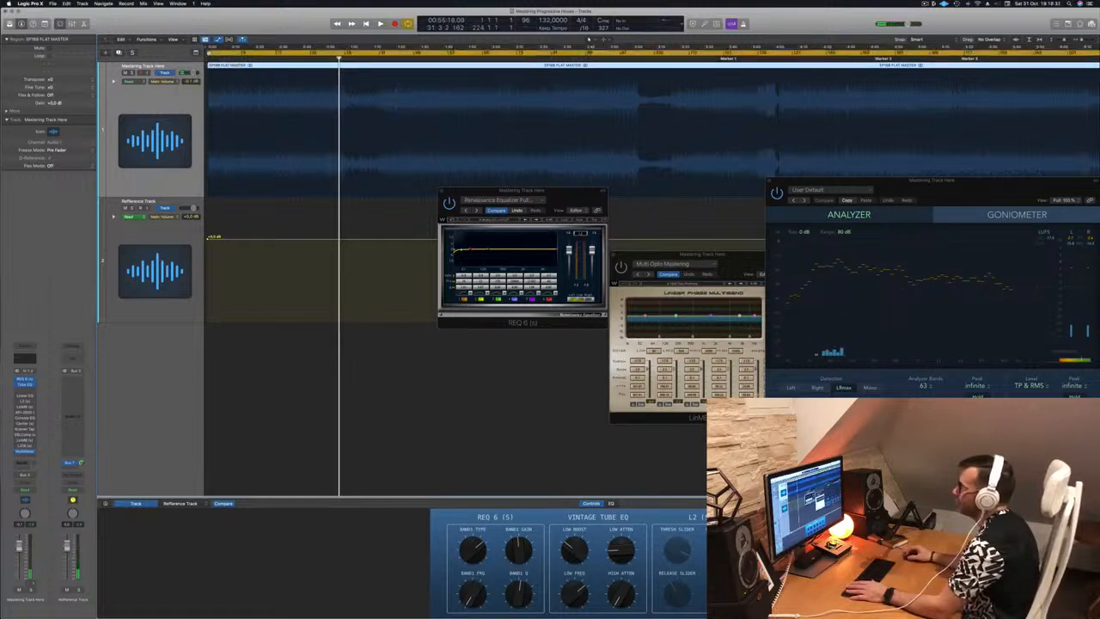
{"action": "left_click_drag", "start_coordinate": [223, 53], "coordinate": [409, 54]}
{"action": "key", "text": "space"}
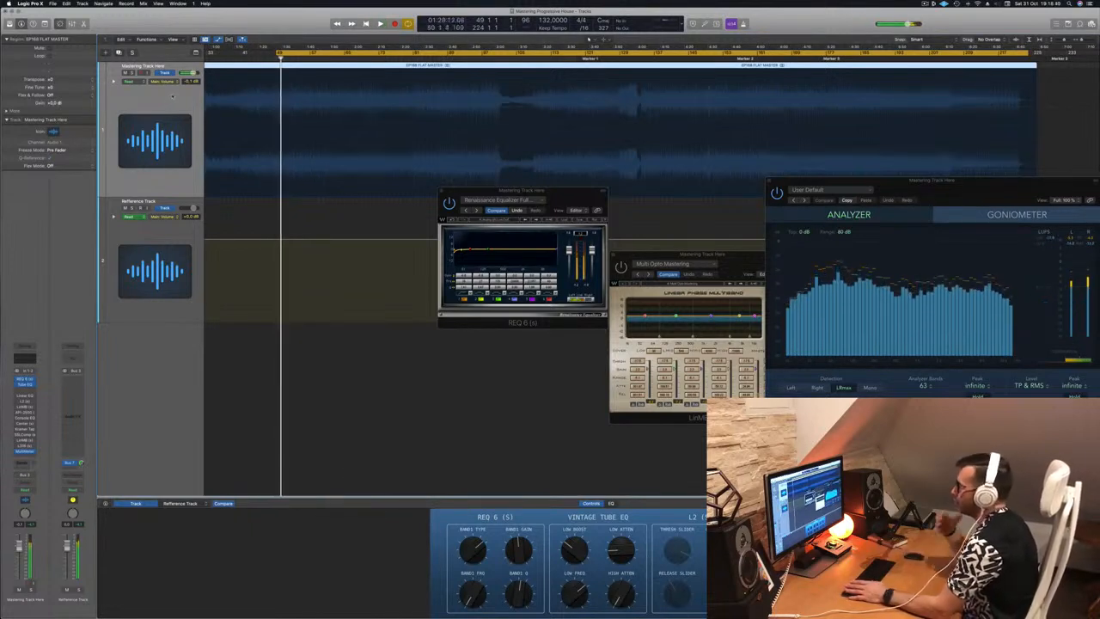
{"action": "key", "text": "space"}
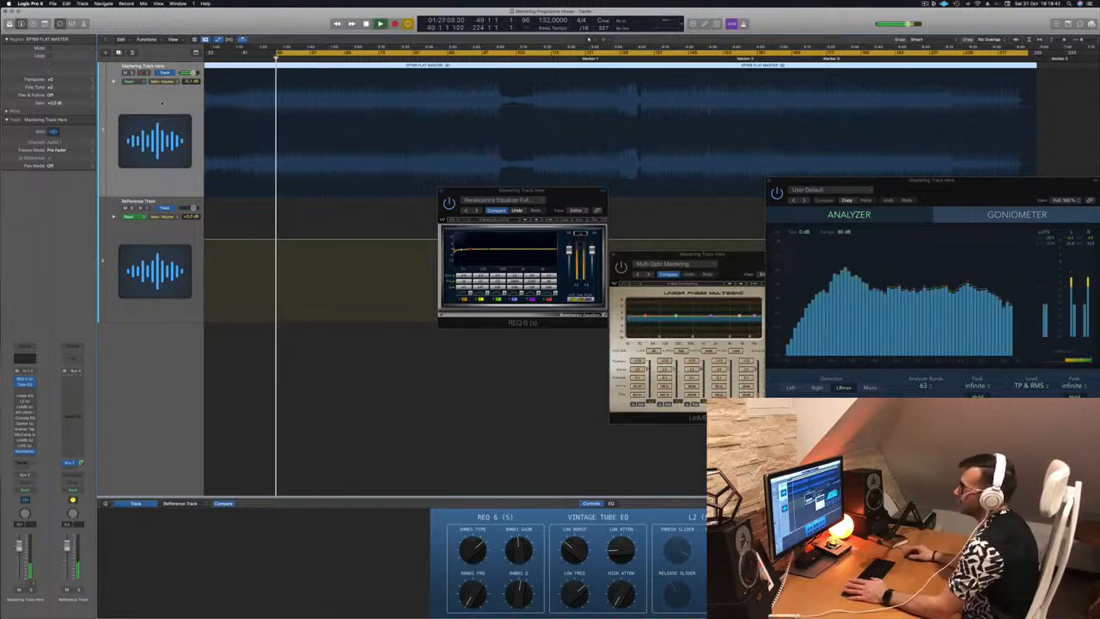
Step: Activate the L2 Ultramaximizer on the mastering track, move its window clear, and audition it before and into the breakdown
{"action": "left_click", "coordinate": [24, 402]}
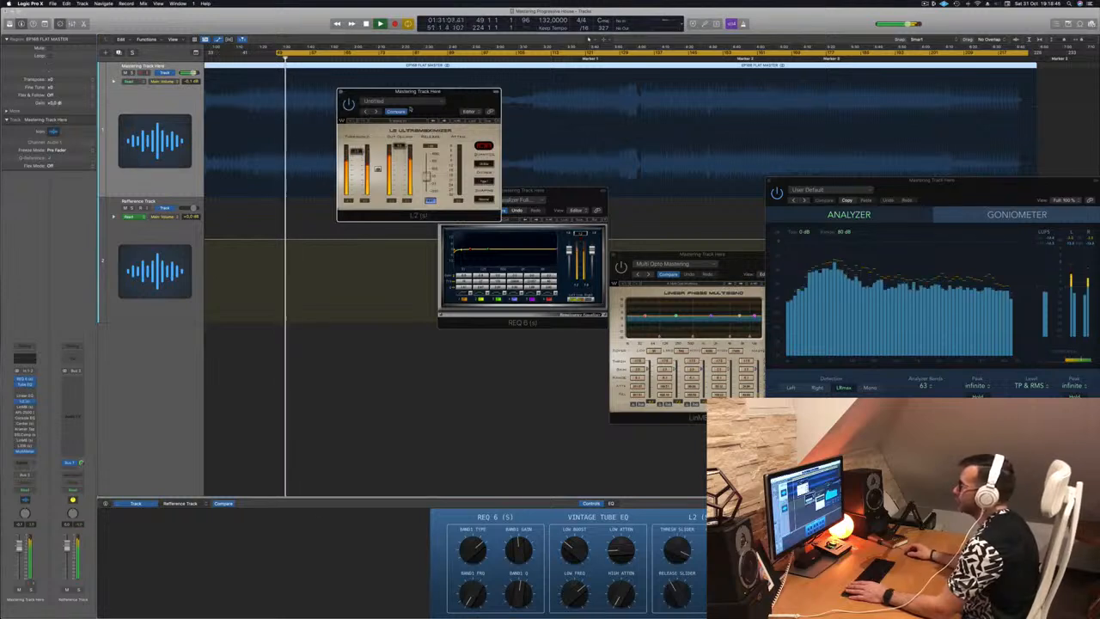
{"action": "left_click_drag", "start_coordinate": [461, 110], "coordinate": [509, 151]}
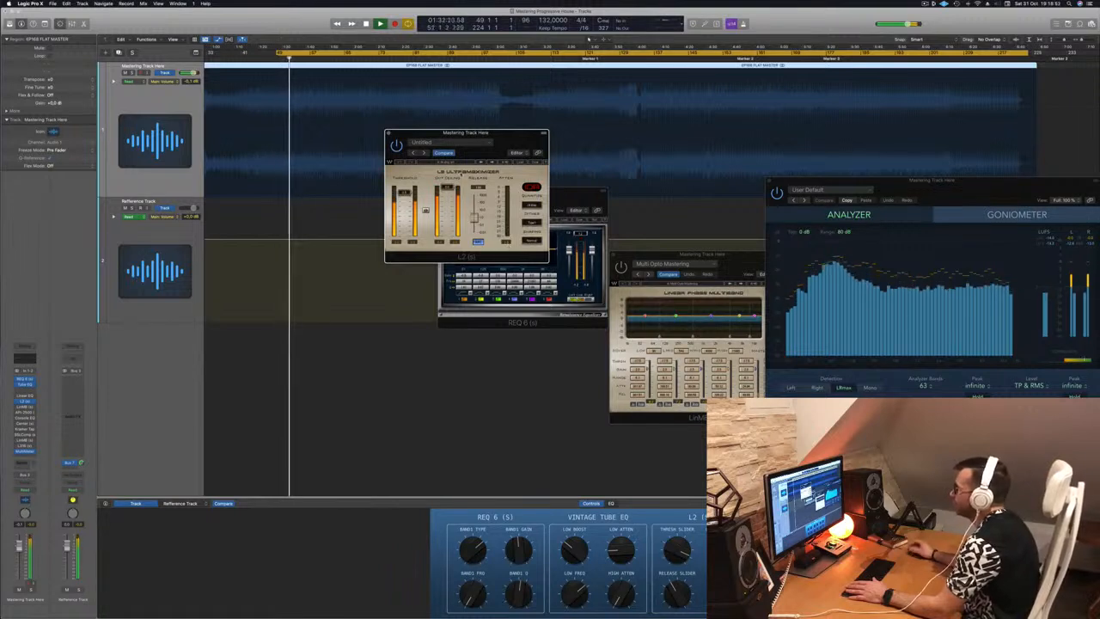
{"action": "left_click", "coordinate": [493, 57]}
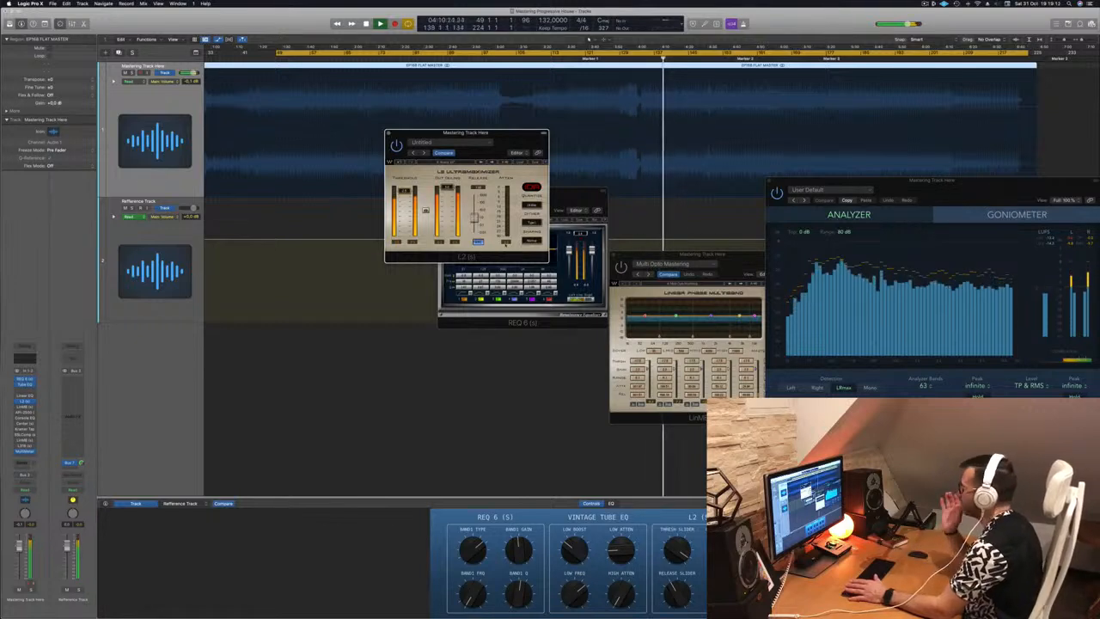
{"action": "left_click", "coordinate": [492, 57]}
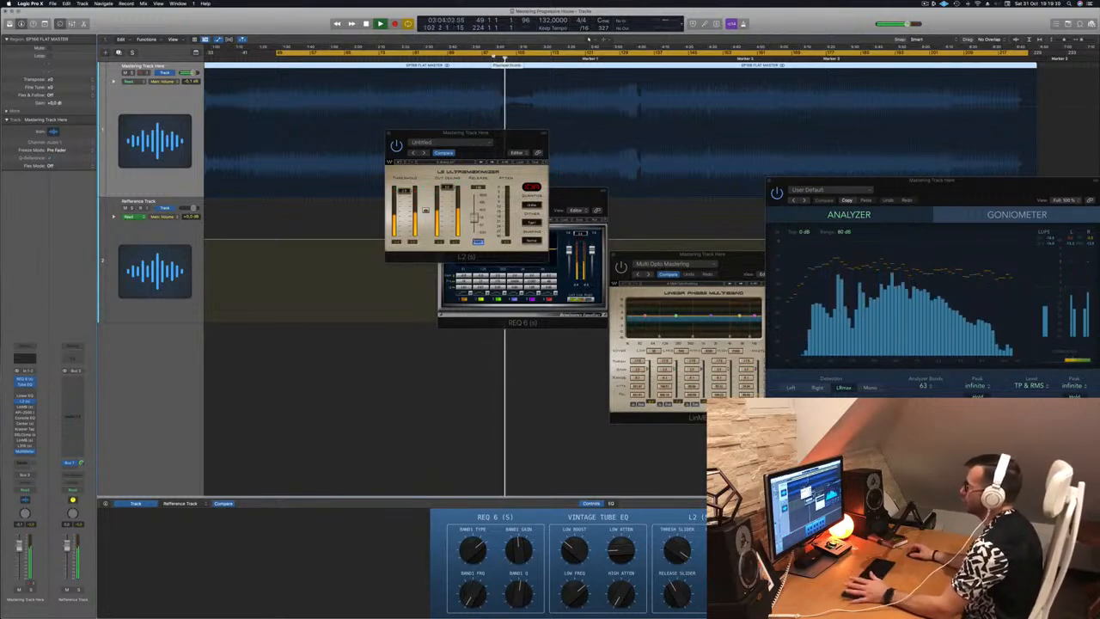
{"action": "left_click_drag", "start_coordinate": [466, 134], "coordinate": [633, 164]}
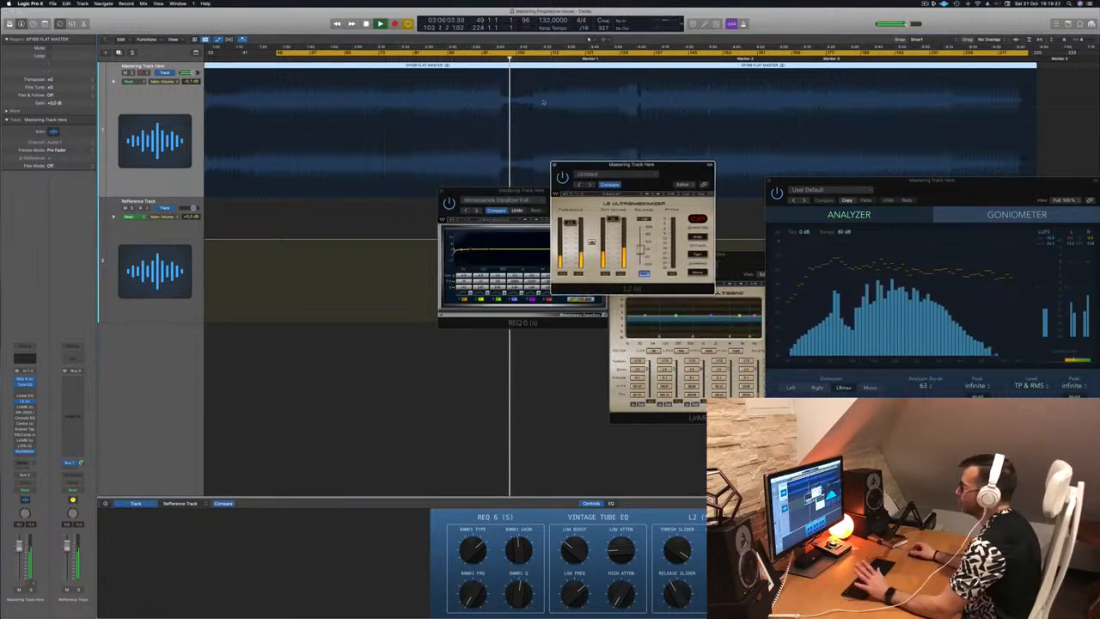
{"action": "key", "text": "shift+comma"}
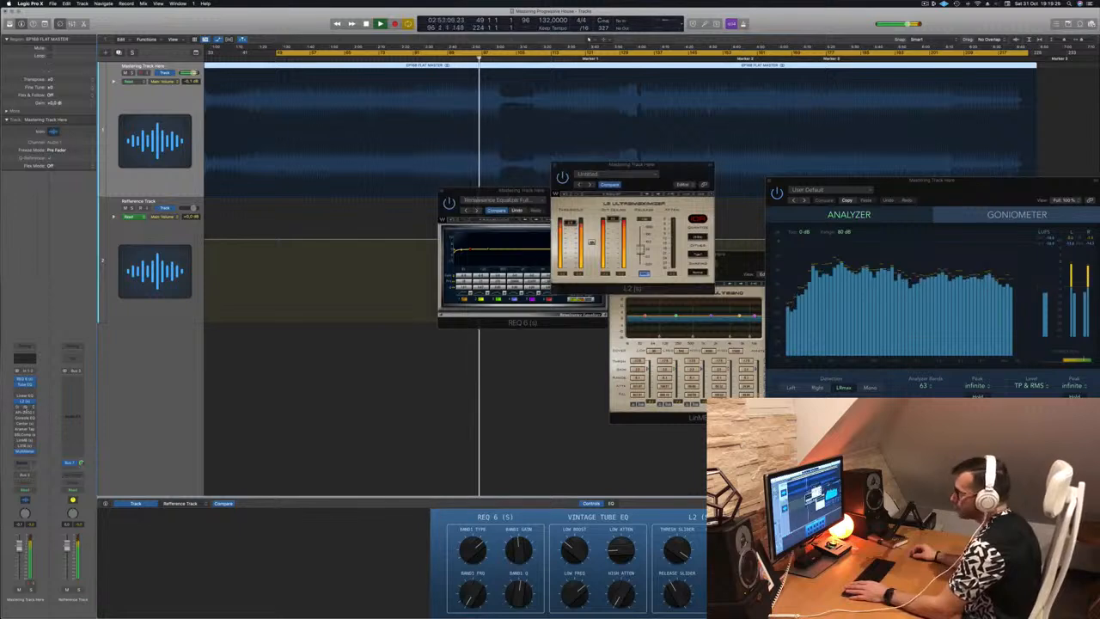
Step: Bring the LinMB Linear Phase Multiband into the mastering chain, position its window, and audition it repeatedly from bar 49
{"action": "left_click_drag", "start_coordinate": [476, 101], "coordinate": [458, 118]}
{"action": "key", "text": "space"}
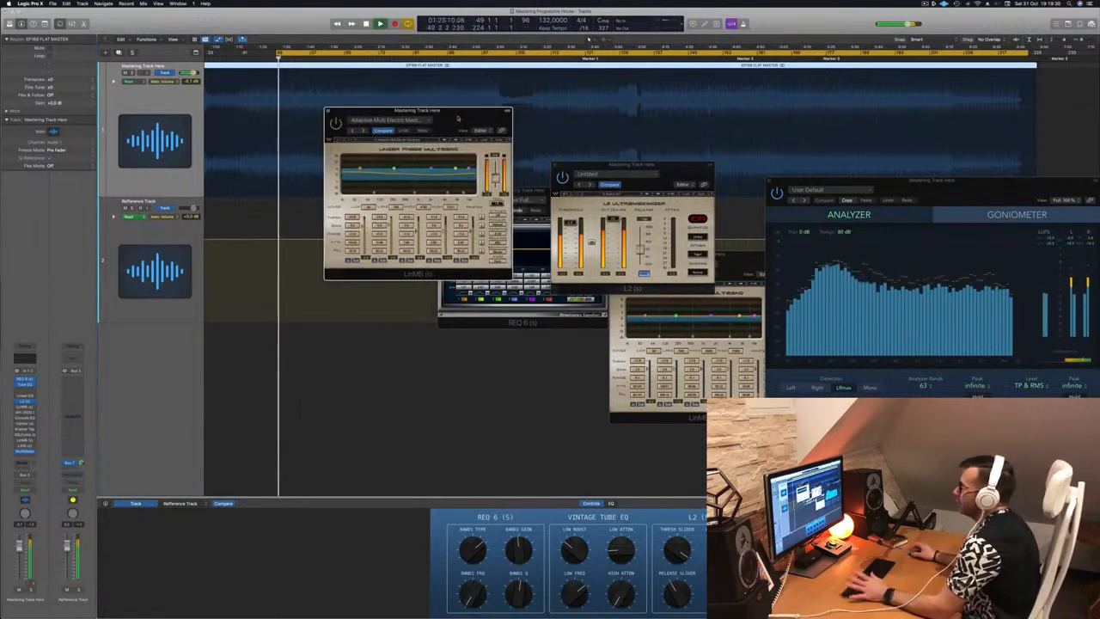
{"action": "key", "text": "space"}
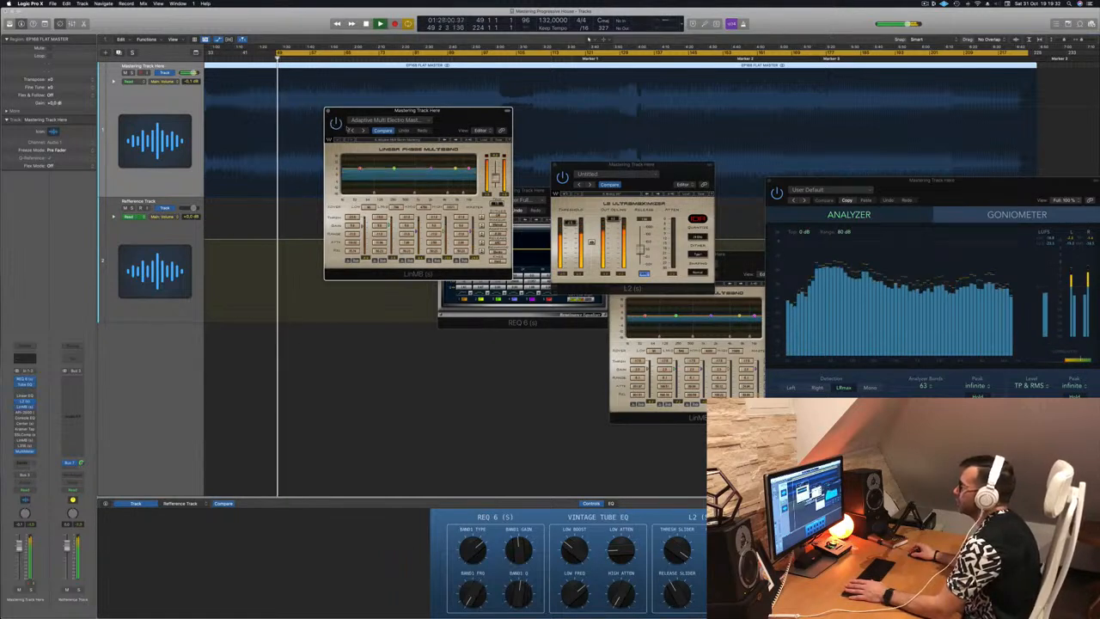
{"action": "key", "text": "space"}
{"action": "key", "text": "space"}
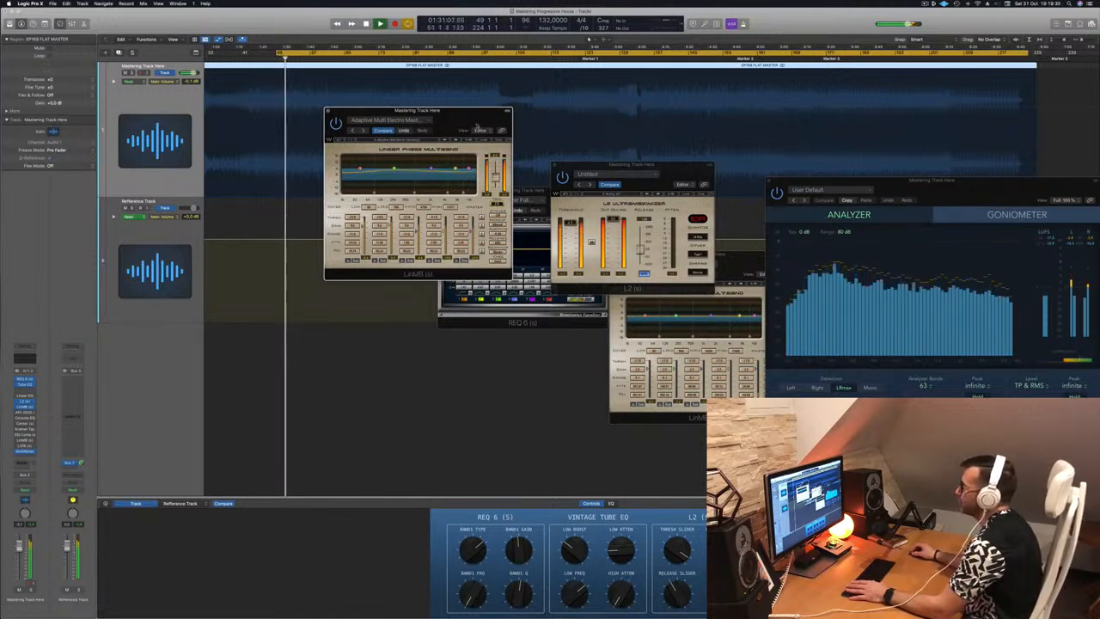
{"action": "left_click_drag", "start_coordinate": [476, 127], "coordinate": [483, 122]}
{"action": "key", "text": "space"}
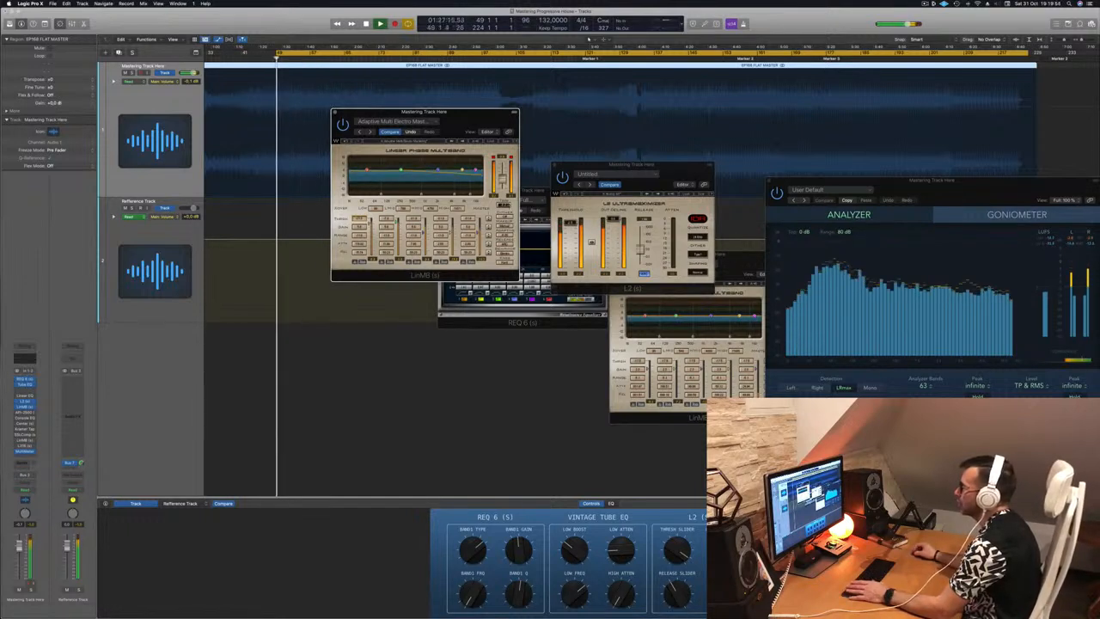
Step: Continue auditioning the LinMB Linear Phase Multiband from bar 49, shifting its window until it no longer overlaps the L2
{"action": "left_click_drag", "start_coordinate": [496, 121], "coordinate": [509, 131]}
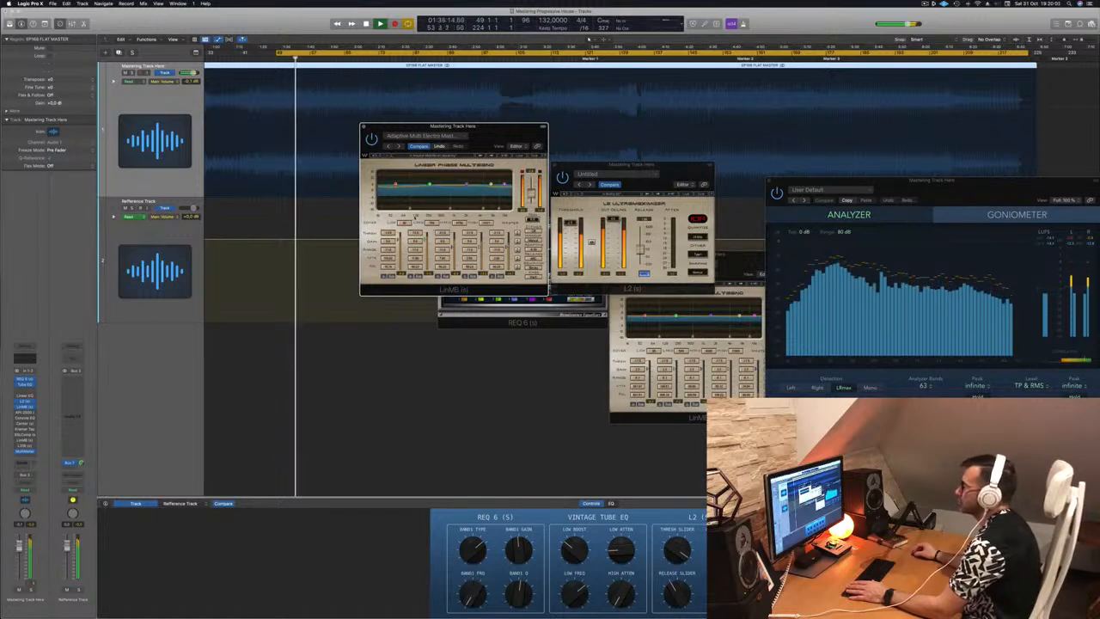
{"action": "left_click_drag", "start_coordinate": [492, 129], "coordinate": [588, 166]}
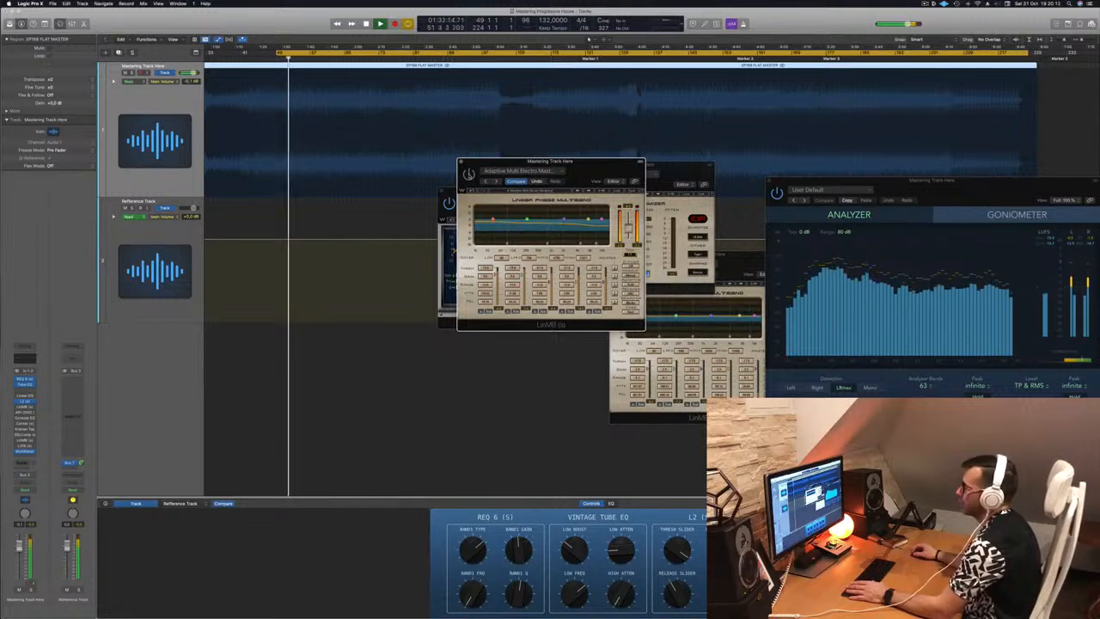
{"action": "left_click_drag", "start_coordinate": [586, 165], "coordinate": [531, 172]}
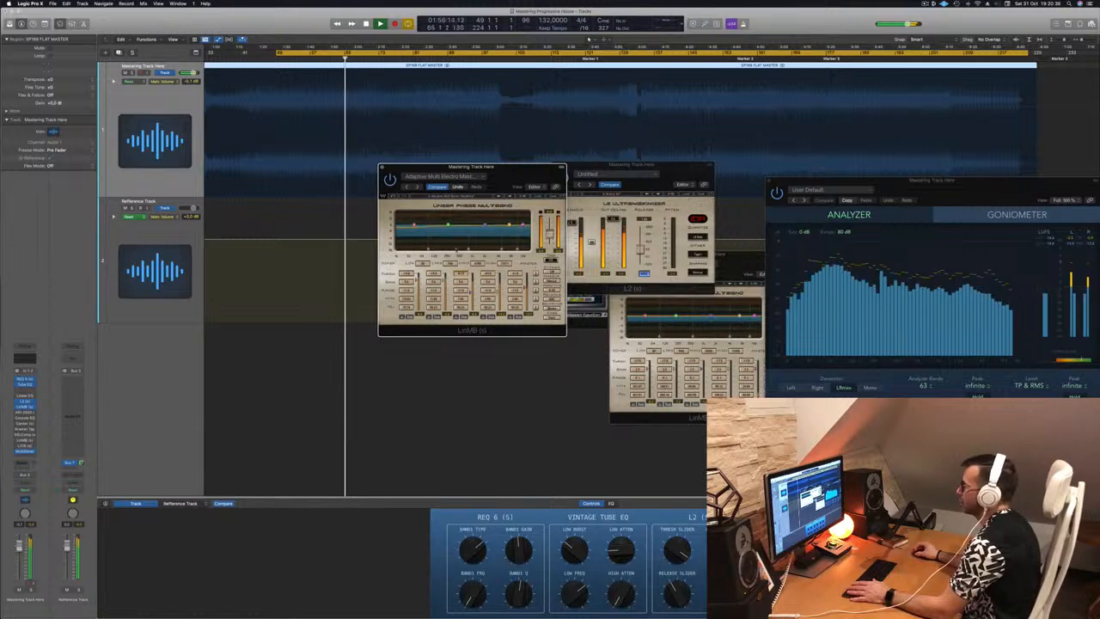
{"action": "left_click_drag", "start_coordinate": [518, 176], "coordinate": [476, 204]}
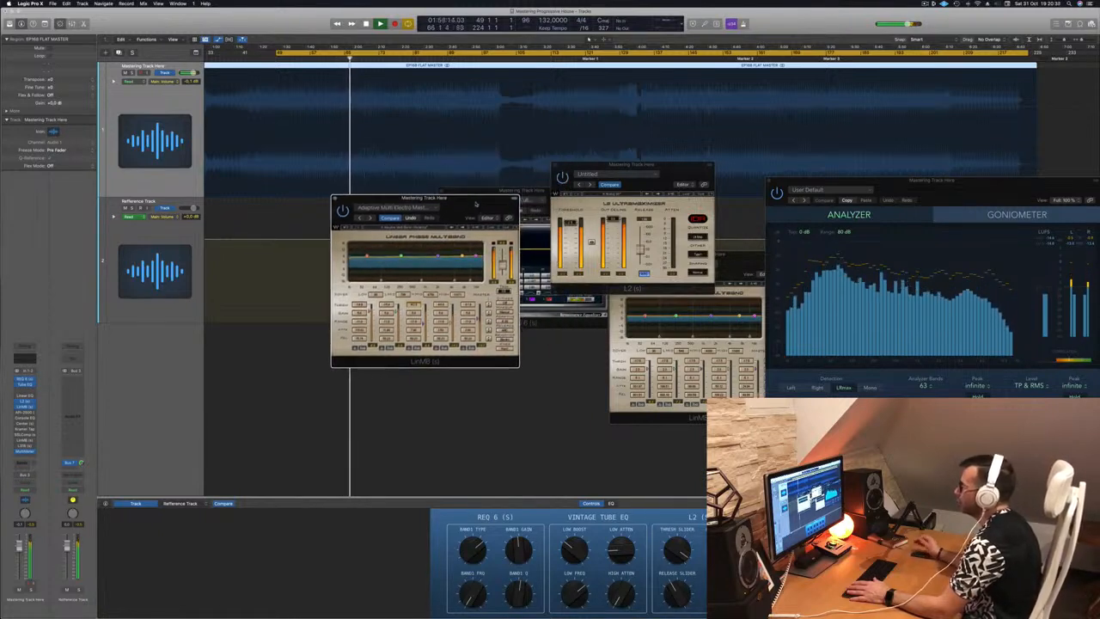
Step: Set the cycle range to start at bar 81 and extend to the breakdown, and restart playback from there
{"action": "left_click", "coordinate": [415, 53]}
{"action": "left_click_drag", "start_coordinate": [416, 54], "coordinate": [507, 53]}
{"action": "key", "text": "space"}
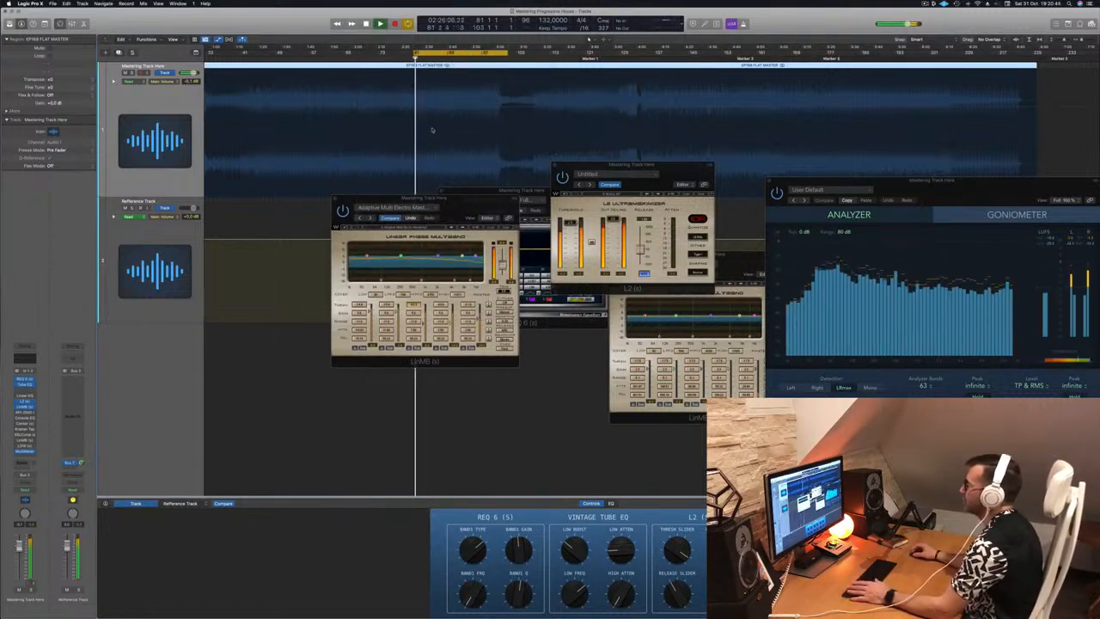
Step: Rearrange the LinMB, L2 and MultiMeter windows so that the REQ 6 and the analyzer are better exposed
{"action": "left_click_drag", "start_coordinate": [454, 198], "coordinate": [462, 248]}
{"action": "left_click_drag", "start_coordinate": [644, 165], "coordinate": [670, 129]}
{"action": "left_click_drag", "start_coordinate": [984, 188], "coordinate": [990, 178]}
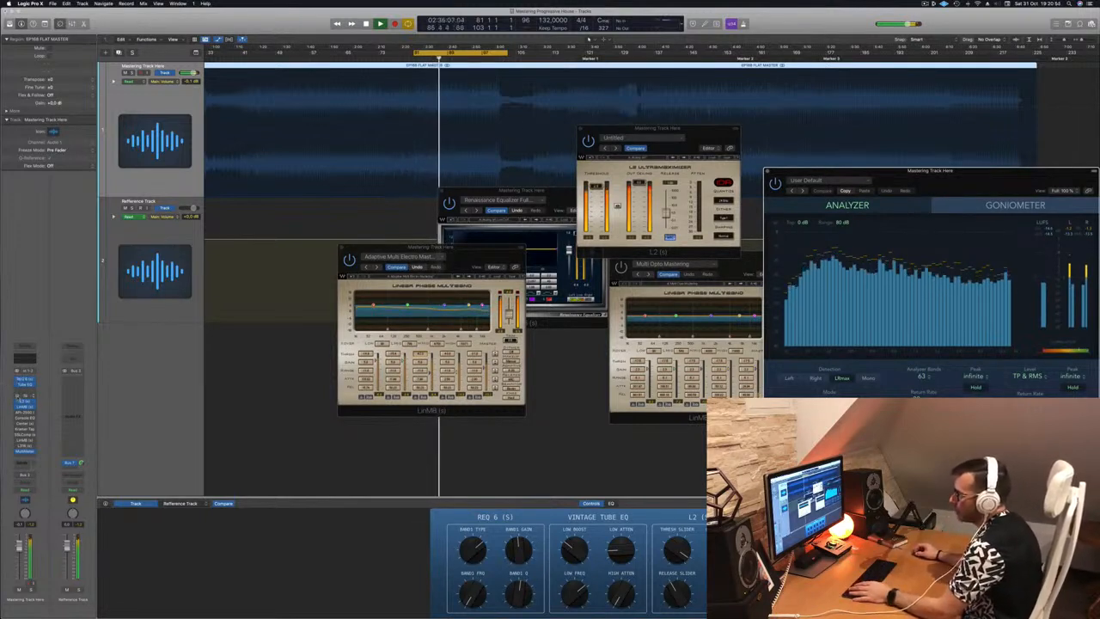
Step: Activate the Linear Phase EQ, set its high shelf to 9000 Hz at +3.5 dB, and compare the sound with the EQ bypassed
{"action": "left_click", "coordinate": [24, 396]}
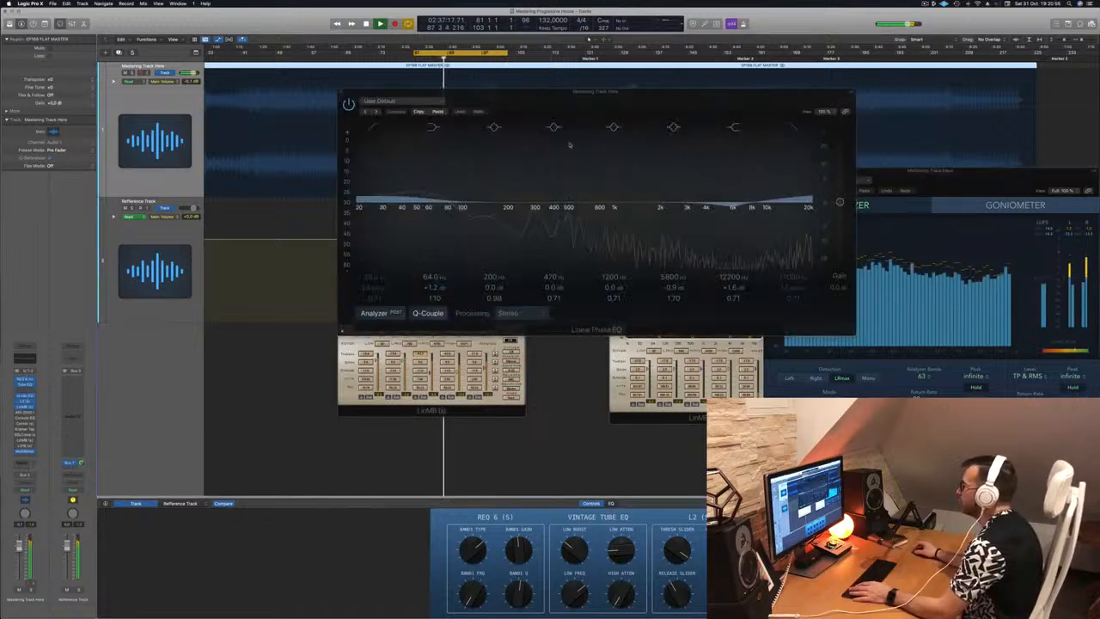
{"action": "mouse_move", "coordinate": [775, 204]}
{"action": "left_mouse_down"}
{"action": "mouse_move", "coordinate": [795, 199]}
{"action": "mouse_move", "coordinate": [759, 191]}
{"action": "left_mouse_up"}
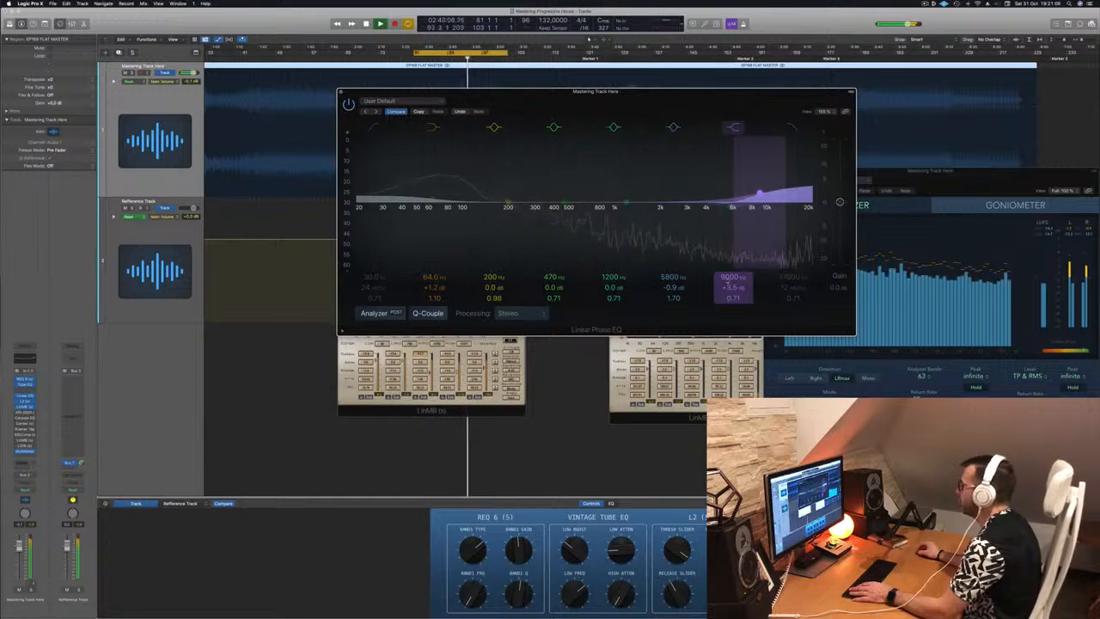
{"action": "left_click", "coordinate": [348, 103]}
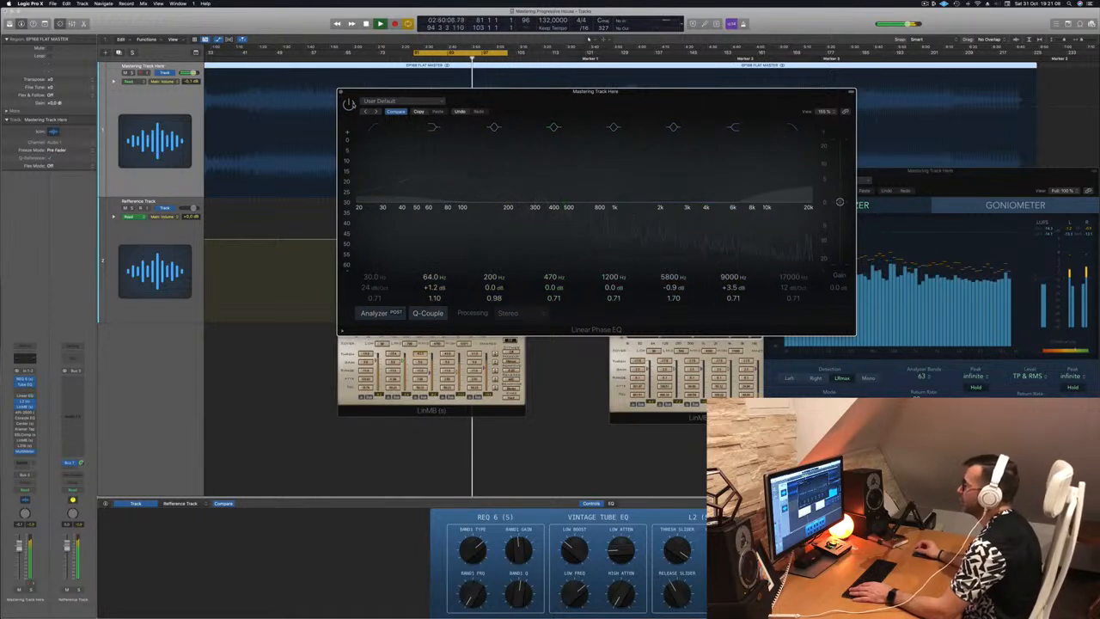
{"action": "left_click", "coordinate": [349, 103]}
Step: Audition the Linear Phase EQ again from bar 81 while repositioning its window, and close the window
{"action": "left_click_drag", "start_coordinate": [613, 101], "coordinate": [658, 169]}
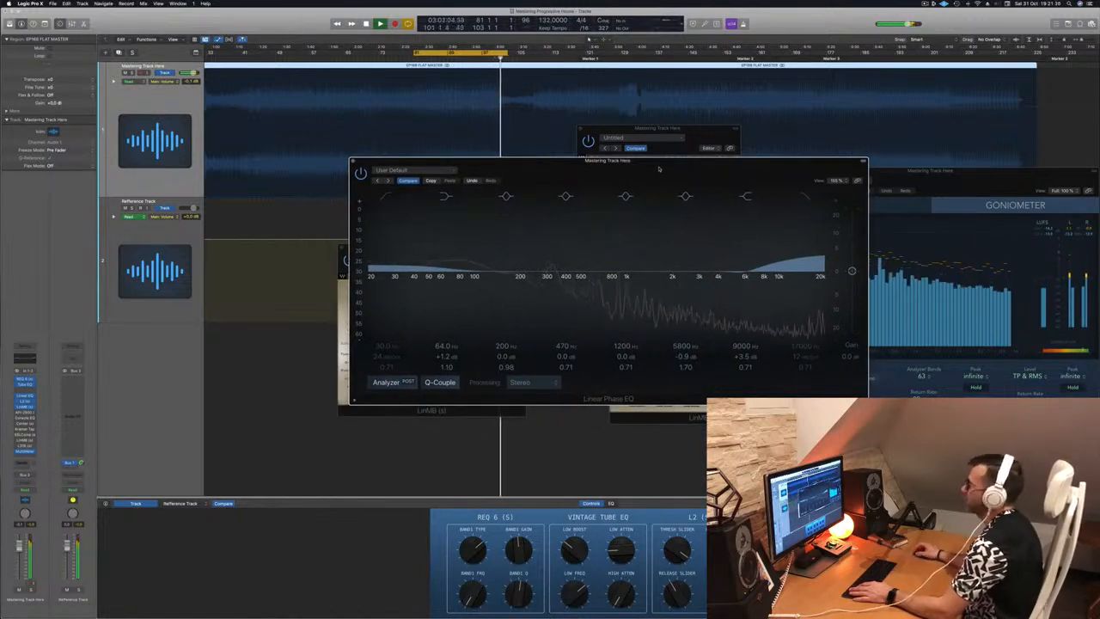
{"action": "key", "text": "space"}
{"action": "key", "text": "space"}
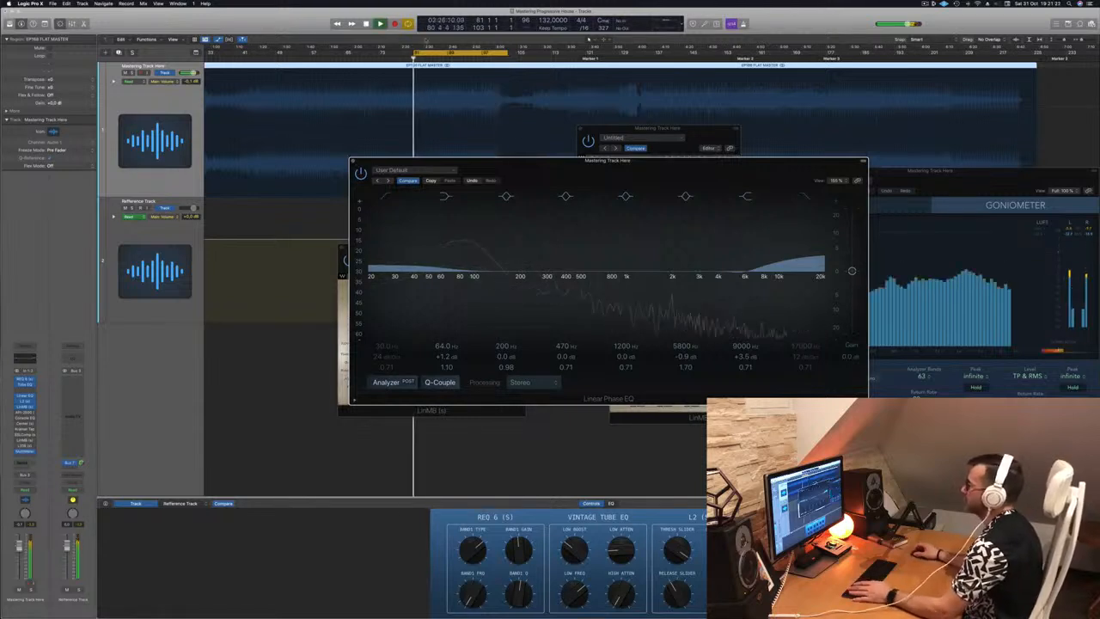
{"action": "left_click_drag", "start_coordinate": [608, 161], "coordinate": [544, 134]}
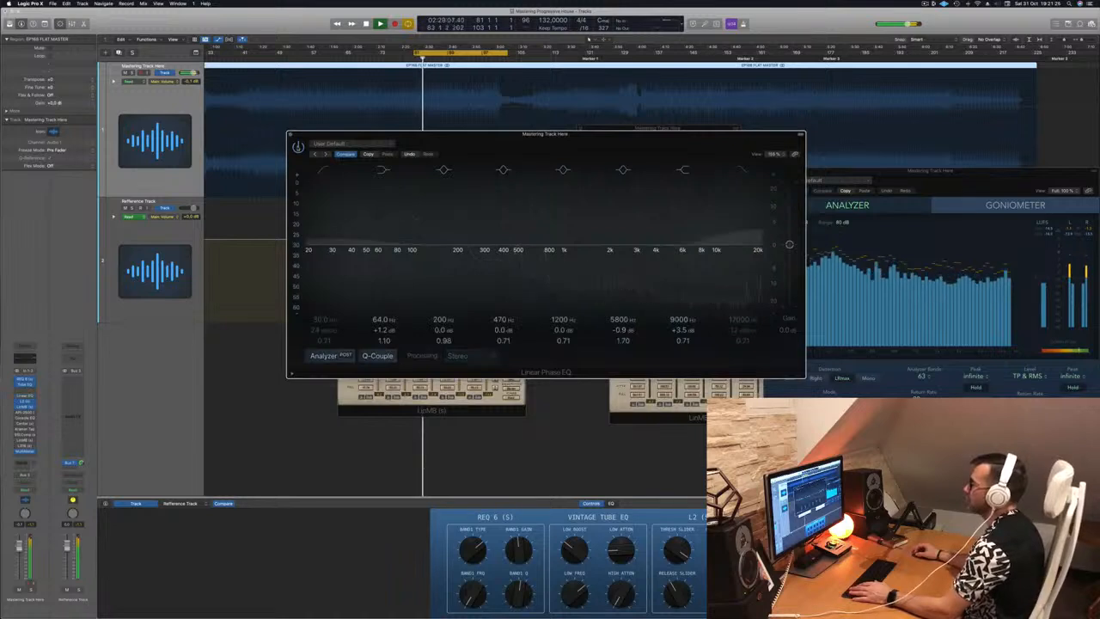
{"action": "key", "text": "super+w"}
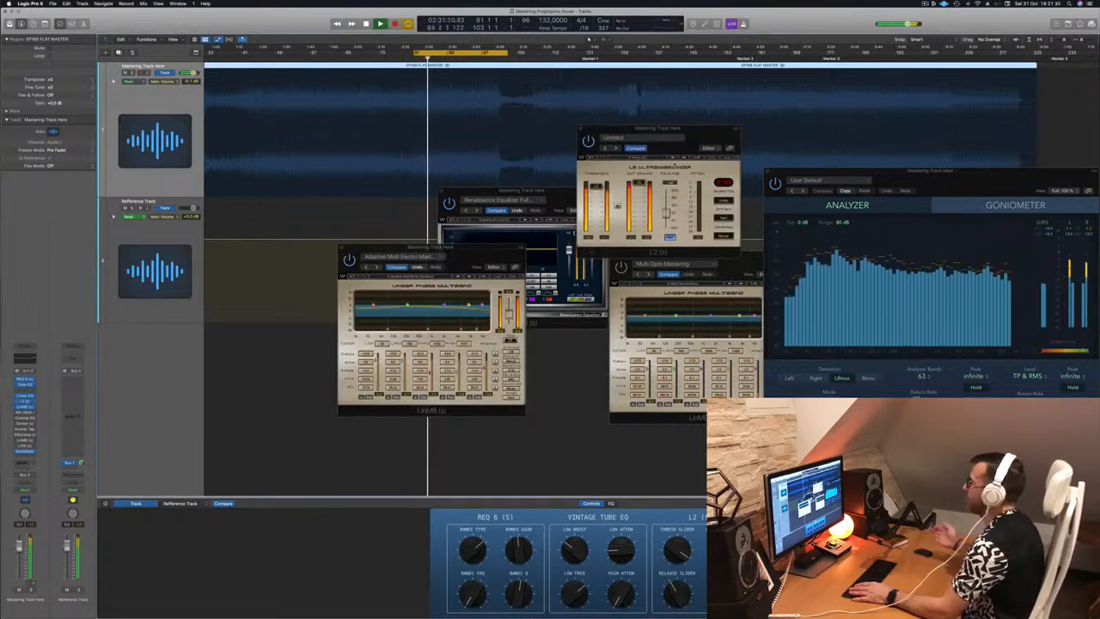
Step: Reopen the L2 and Linear Phase EQ windows, compare the 64 Hz low shelf off and on, and close the EQ
{"action": "key", "text": "super+w"}
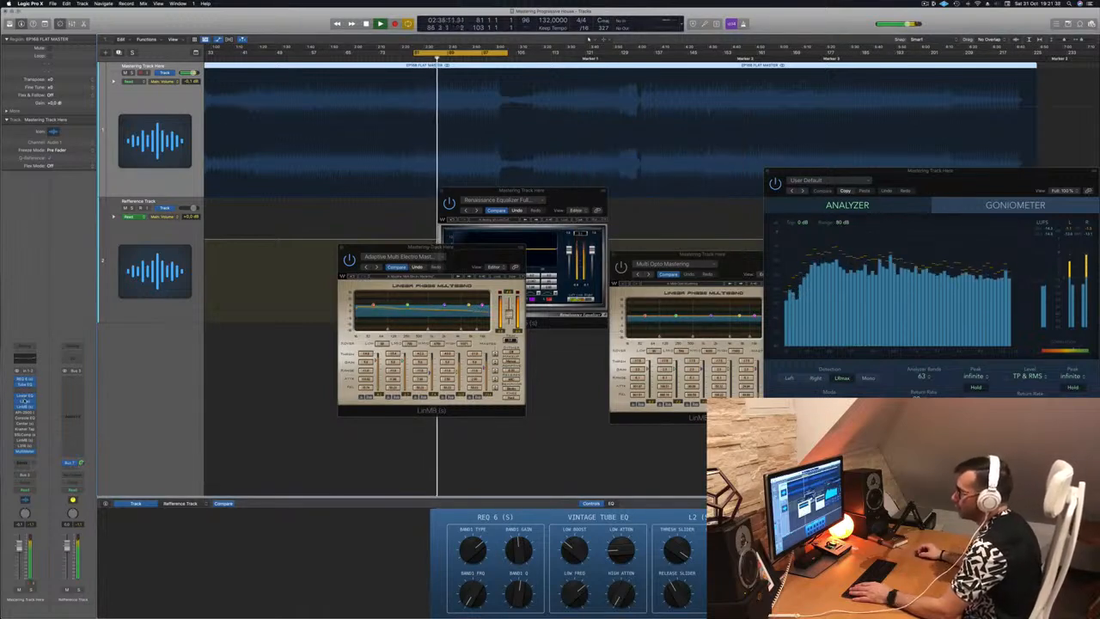
{"action": "left_click", "coordinate": [23, 398]}
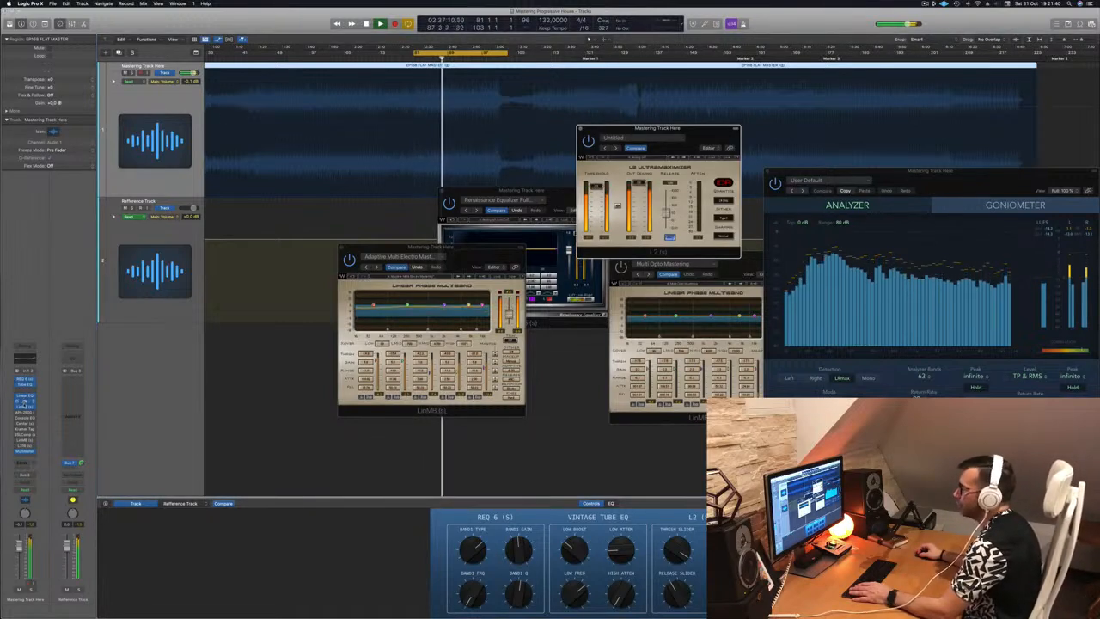
{"action": "left_click", "coordinate": [26, 396]}
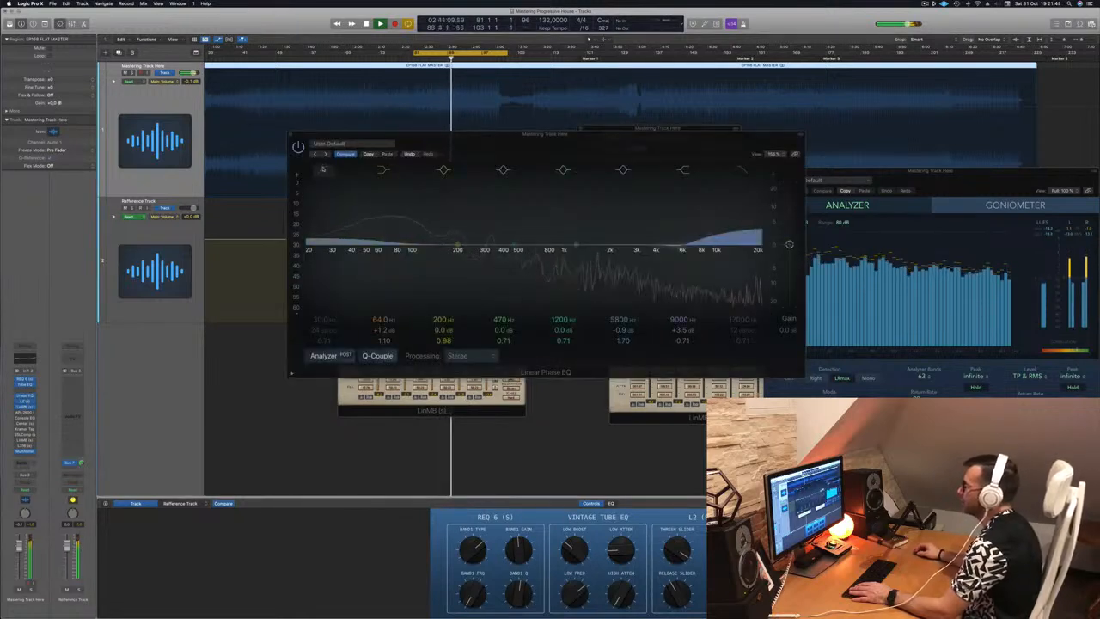
{"action": "left_click", "coordinate": [384, 171]}
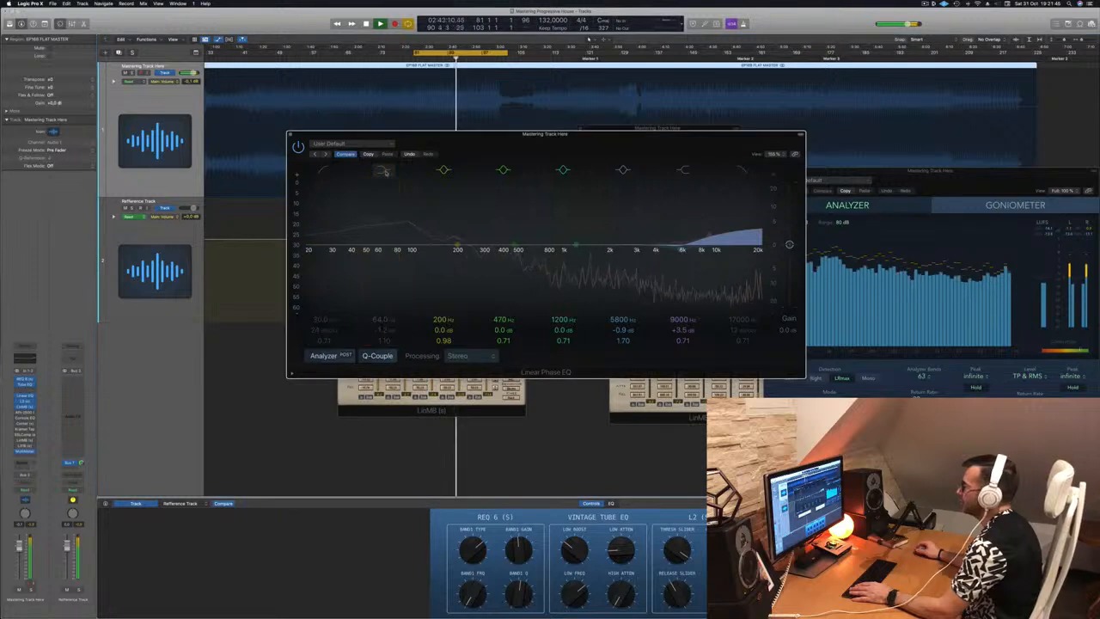
{"action": "left_click", "coordinate": [384, 171]}
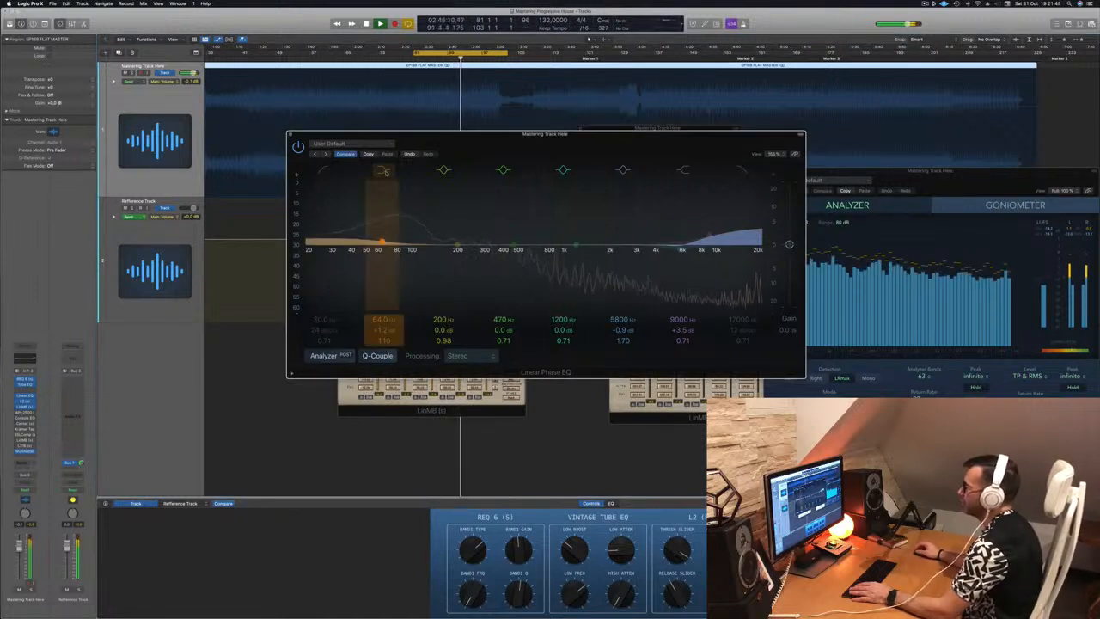
{"action": "key", "text": "super+w"}
Step: Move the L2 window aside, activate the API-2500 compressor on the mastering track, and restart playback from bar 81
{"action": "left_click_drag", "start_coordinate": [726, 133], "coordinate": [860, 119]}
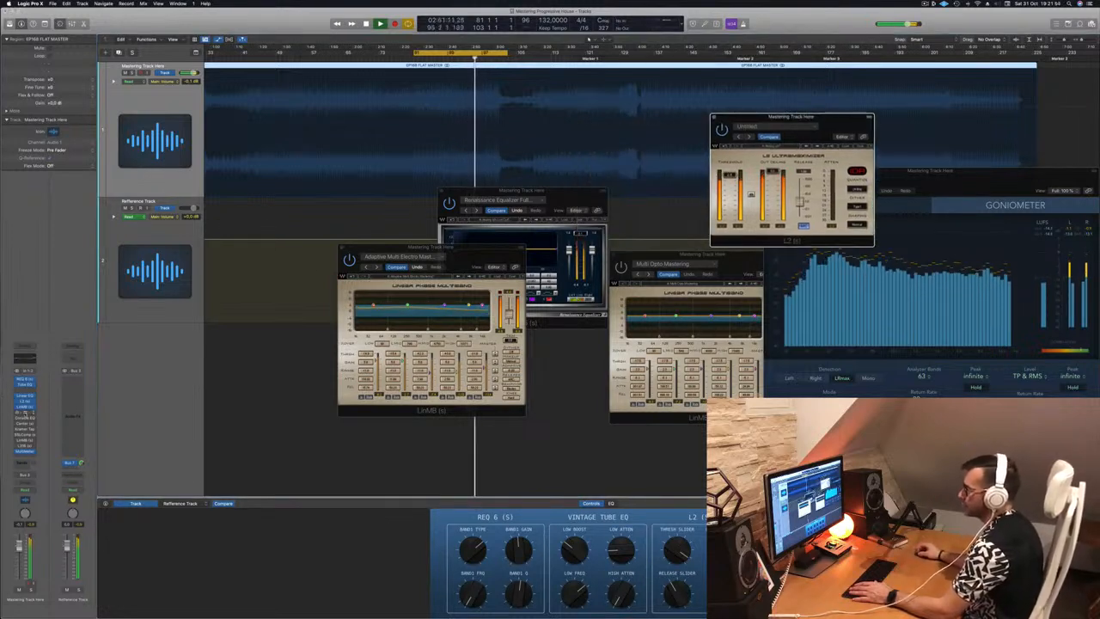
{"action": "left_click", "coordinate": [26, 413]}
{"action": "left_click_drag", "start_coordinate": [469, 103], "coordinate": [551, 137]}
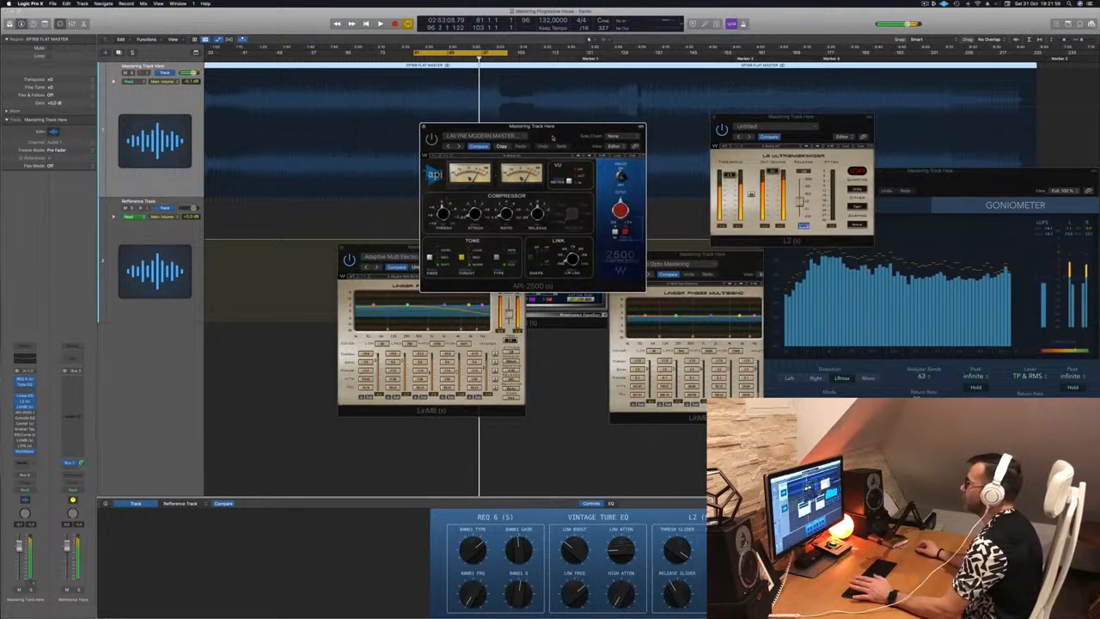
{"action": "key", "text": "space"}
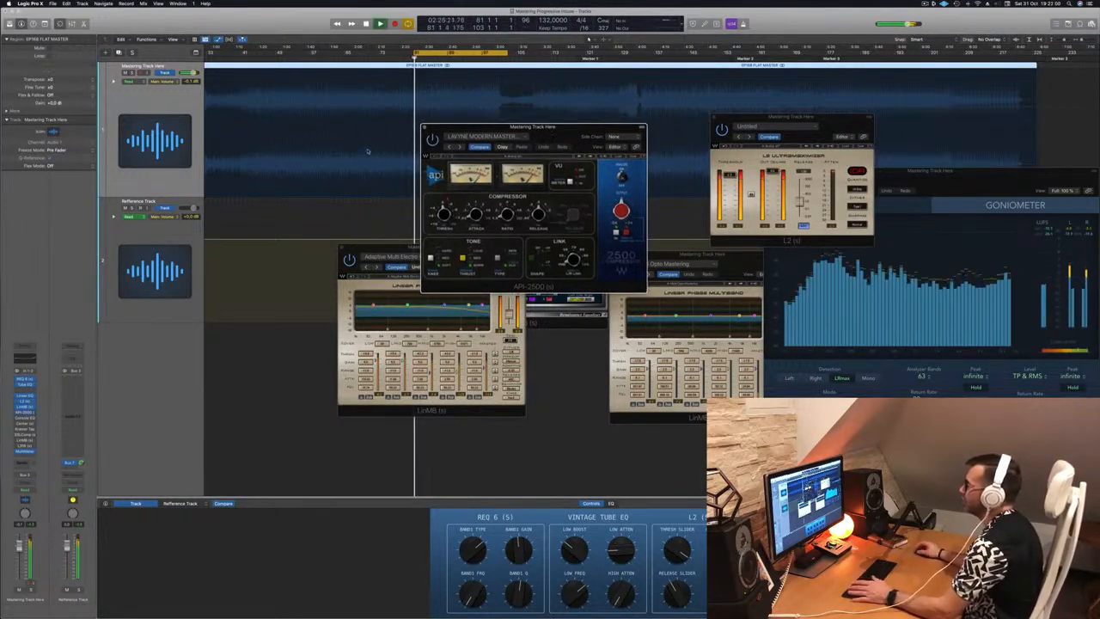
Step: Audition the API-2500 compressor while moving its window around the other plug-ins, and close the window
{"action": "left_click_drag", "start_coordinate": [534, 137], "coordinate": [524, 169]}
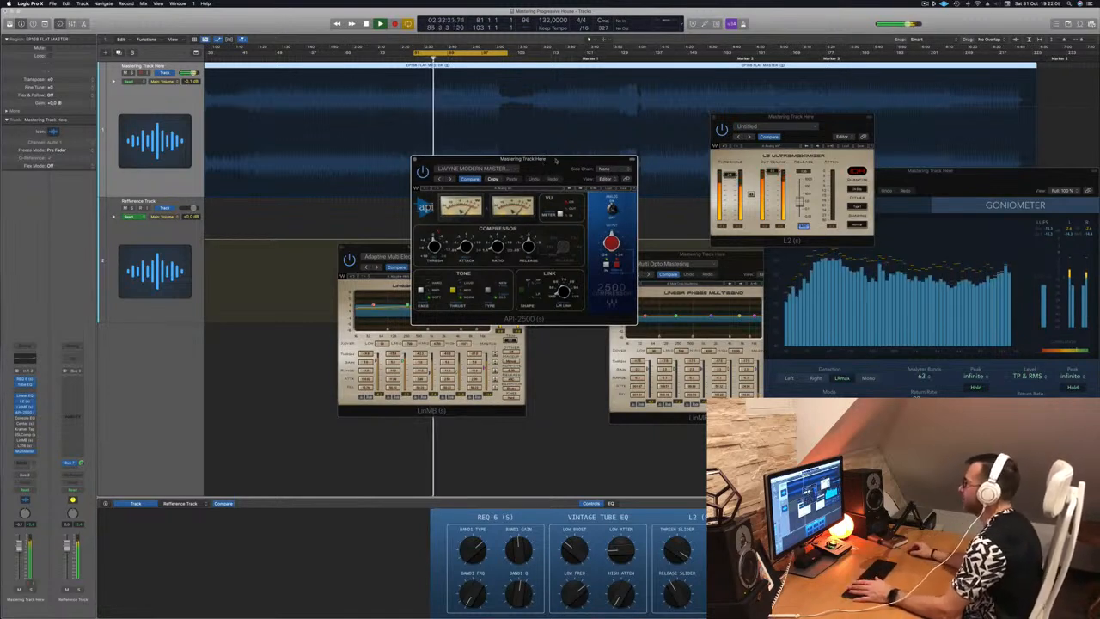
{"action": "left_click_drag", "start_coordinate": [558, 161], "coordinate": [553, 162]}
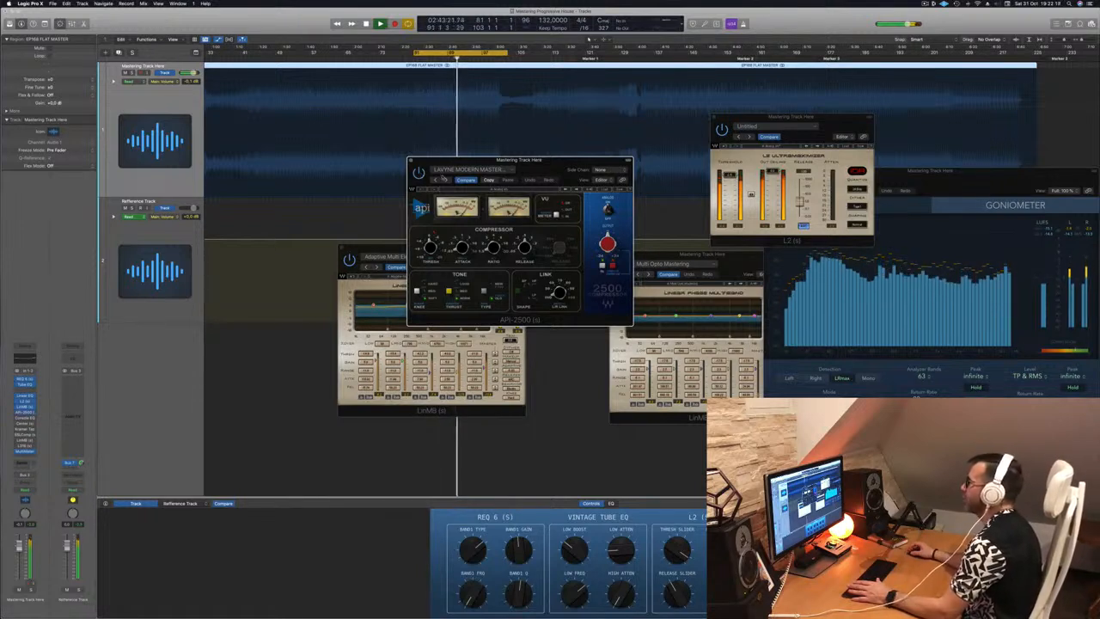
{"action": "left_click_drag", "start_coordinate": [547, 170], "coordinate": [505, 192]}
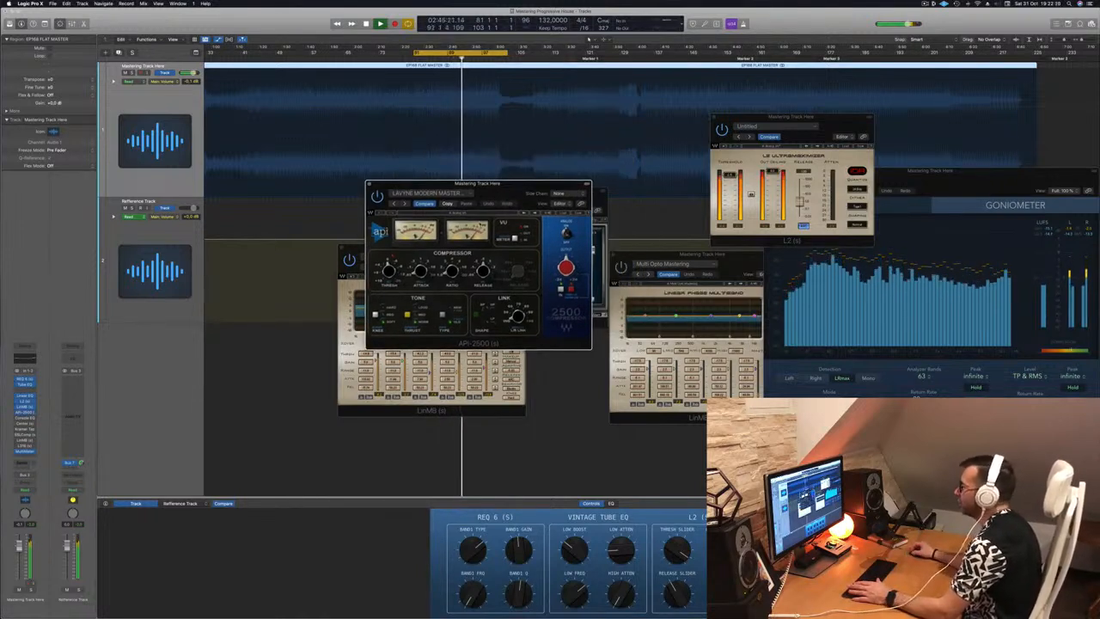
{"action": "left_click_drag", "start_coordinate": [498, 184], "coordinate": [595, 180]}
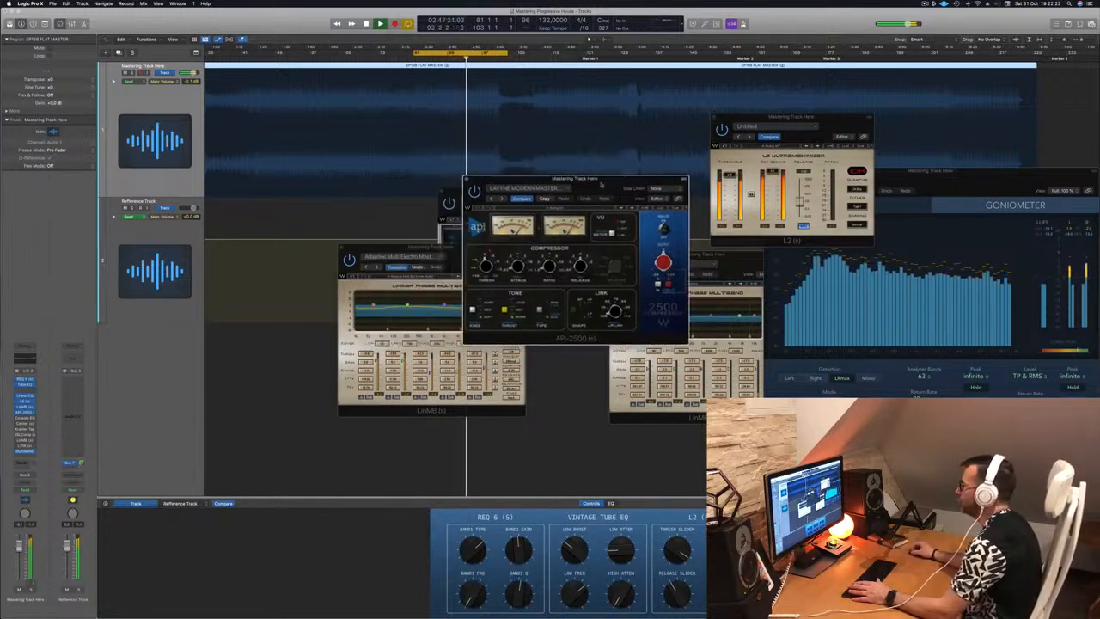
{"action": "key", "text": "super+w"}
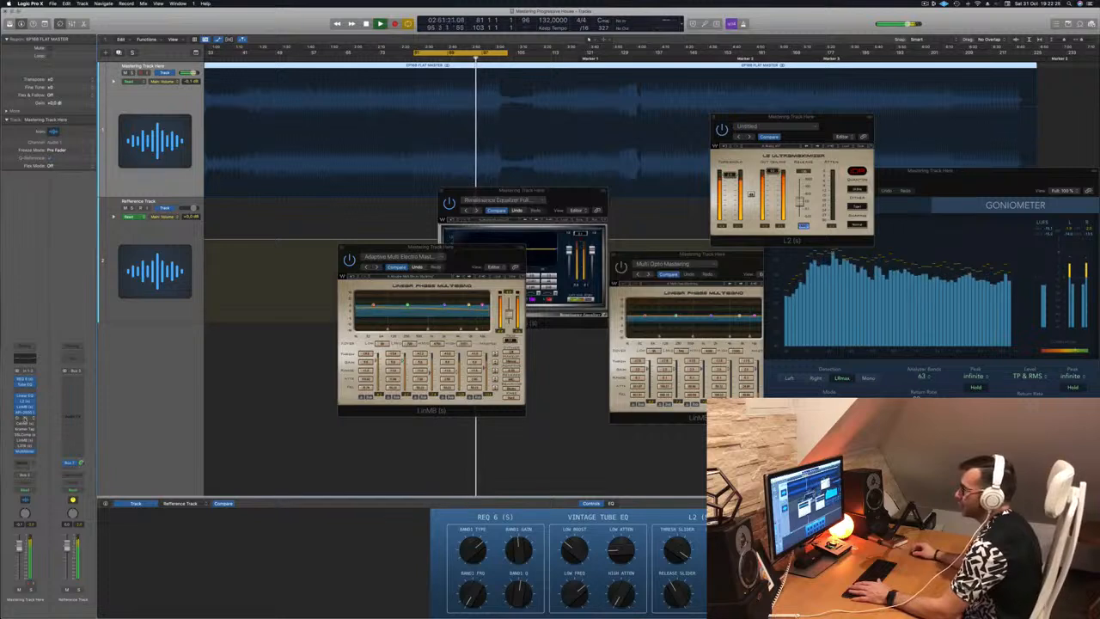
Step: Activate the Vintage Console EQ with its Hot & Bright preset and audition it, moving its window off the waveforms
{"action": "left_click", "coordinate": [26, 418]}
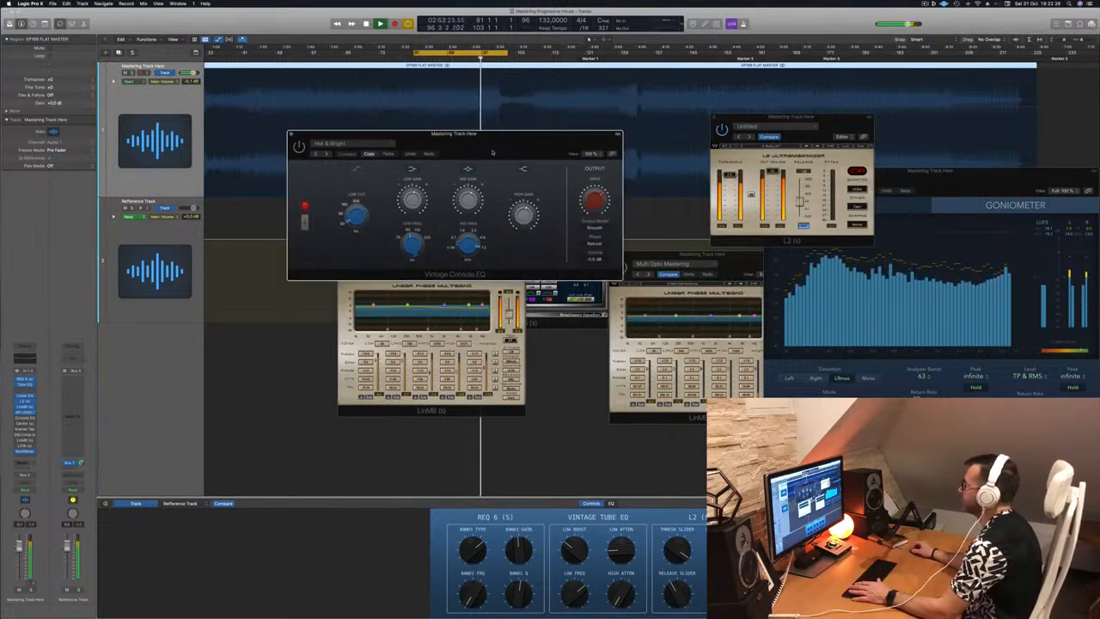
{"action": "left_click_drag", "start_coordinate": [437, 116], "coordinate": [389, 158]}
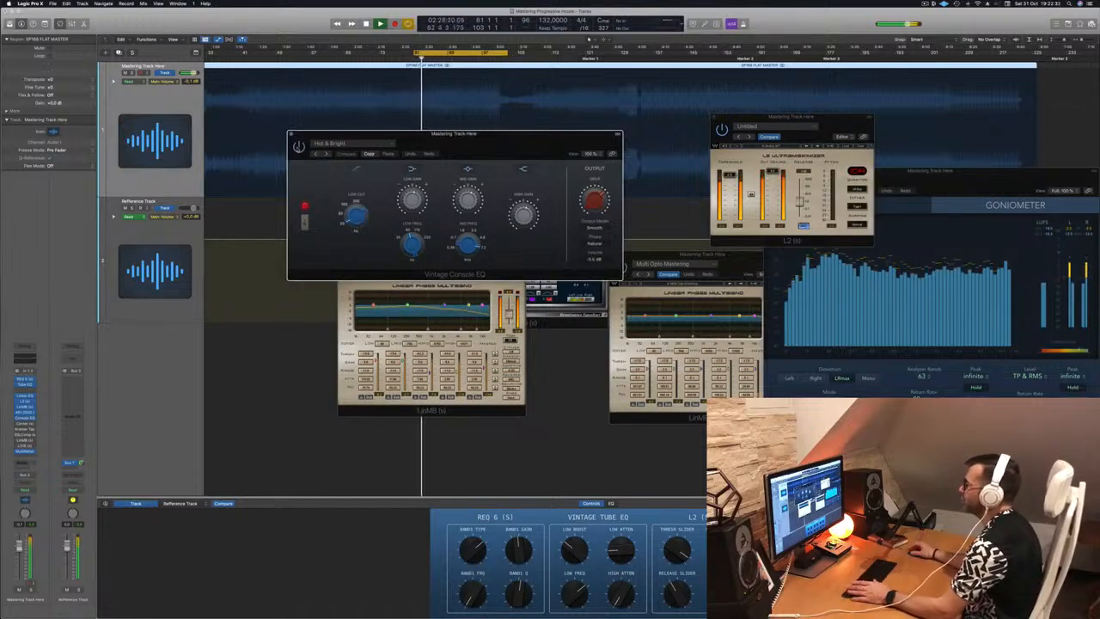
{"action": "left_click_drag", "start_coordinate": [485, 145], "coordinate": [535, 244]}
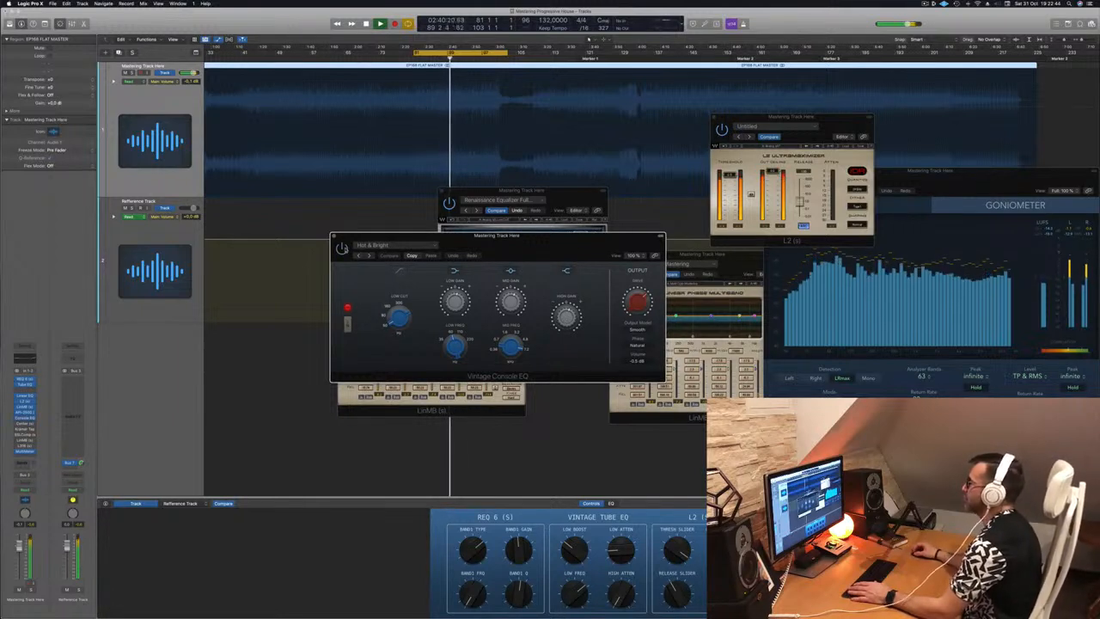
{"action": "left_click_drag", "start_coordinate": [540, 246], "coordinate": [706, 232]}
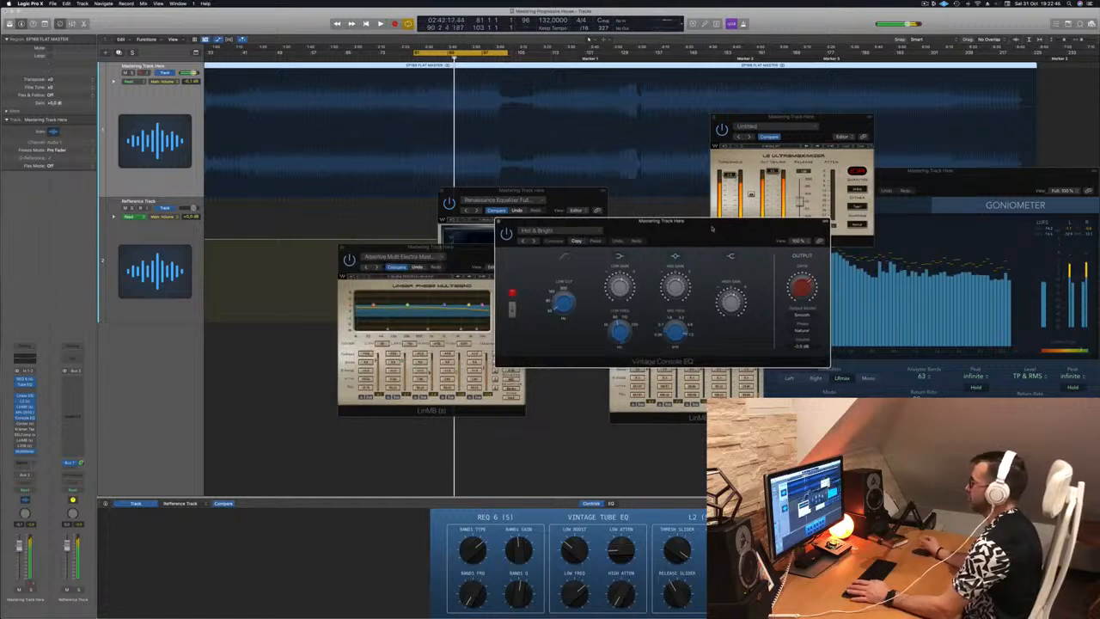
Step: Replay the section from bar 81 to evaluate the Vintage Console EQ, adjusting its window position, and close the window
{"action": "key", "text": "comma"}
{"action": "left_click_drag", "start_coordinate": [711, 228], "coordinate": [681, 244]}
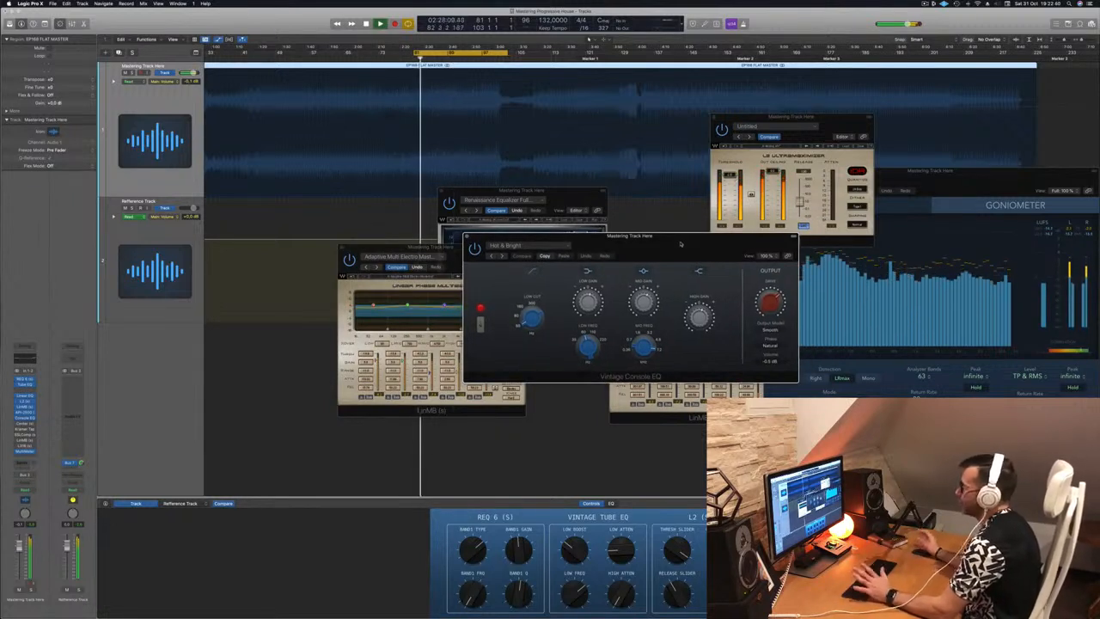
{"action": "left_click_drag", "start_coordinate": [680, 244], "coordinate": [667, 250]}
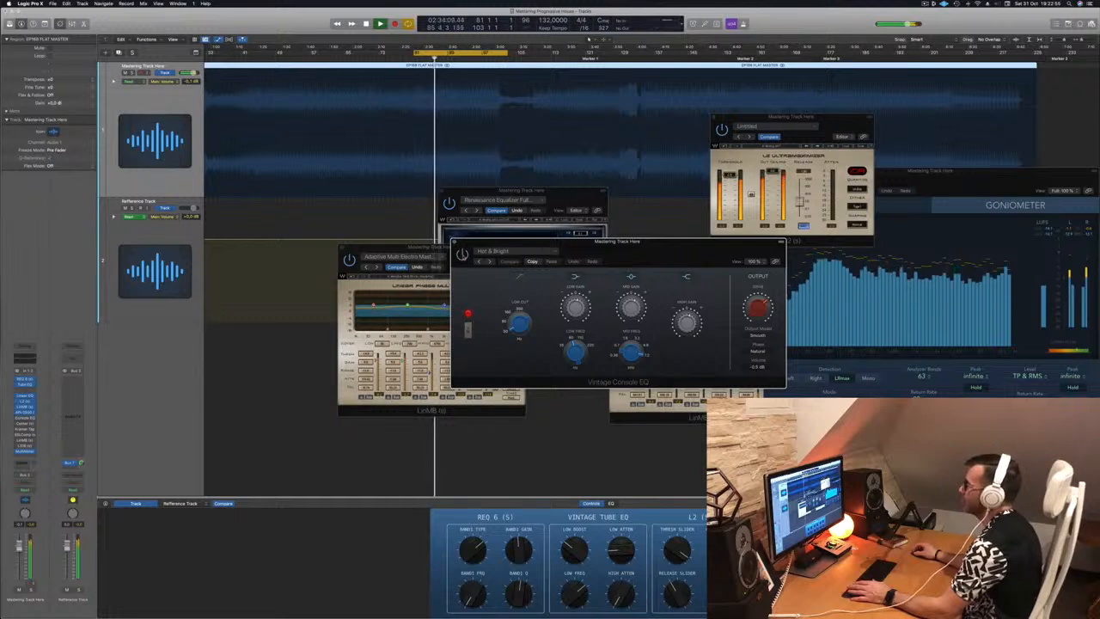
{"action": "left_click_drag", "start_coordinate": [683, 244], "coordinate": [646, 251]}
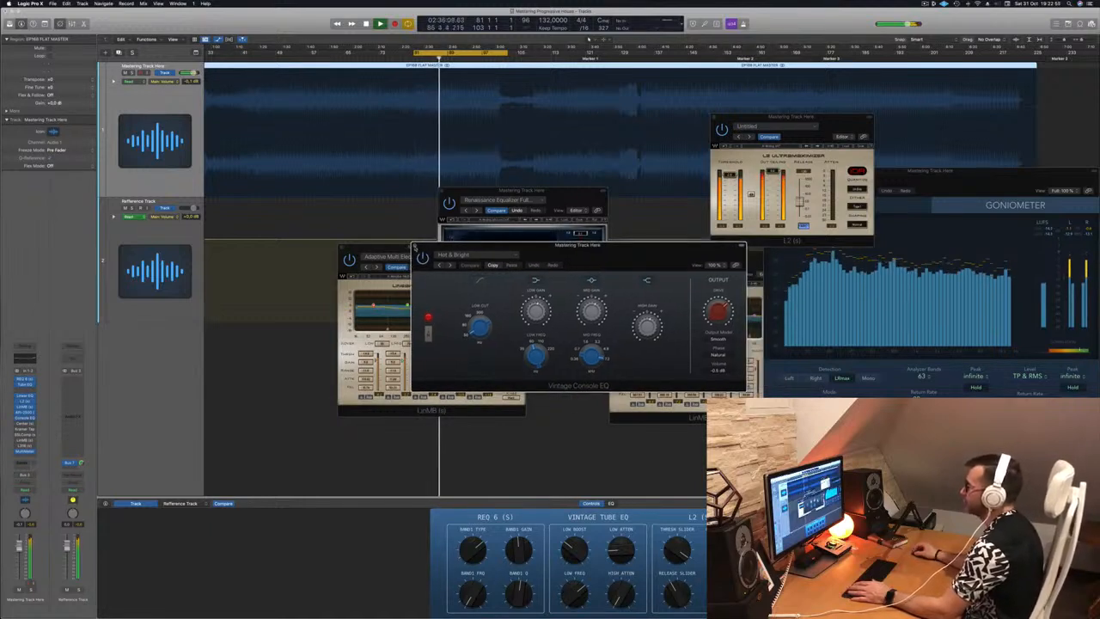
{"action": "left_click", "coordinate": [415, 247]}
Step: Place the REQ 6 and LinMB windows side by side, and activate the Center plug-in with its window positioned above them
{"action": "left_click_drag", "start_coordinate": [567, 194], "coordinate": [697, 268]}
{"action": "left_click_drag", "start_coordinate": [480, 253], "coordinate": [518, 271]}
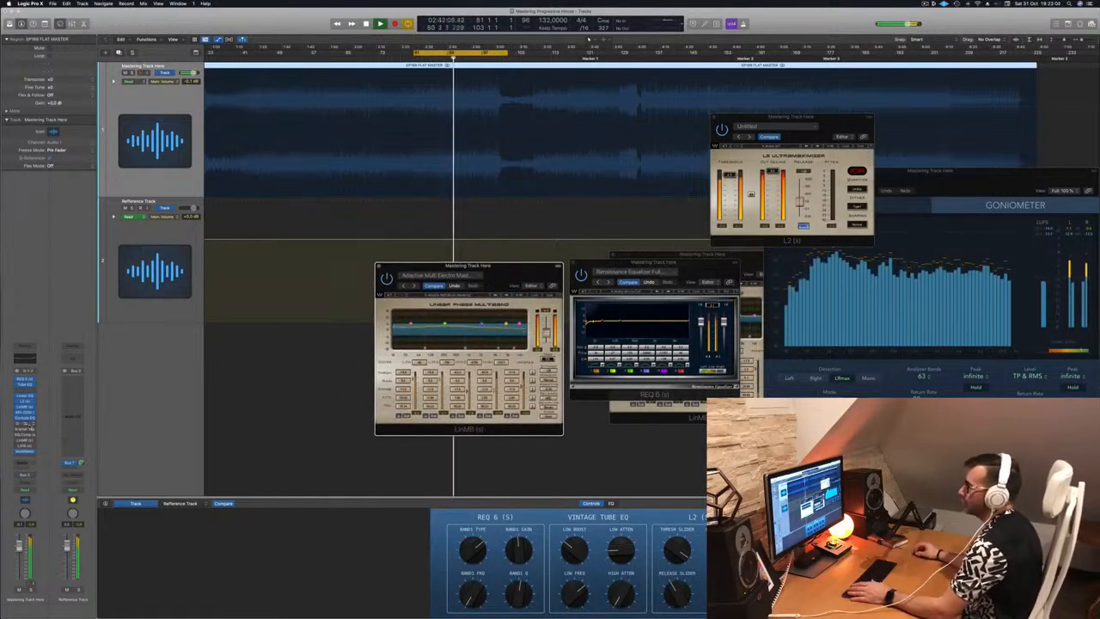
{"action": "left_click", "coordinate": [24, 425]}
{"action": "left_click_drag", "start_coordinate": [434, 95], "coordinate": [497, 148]}
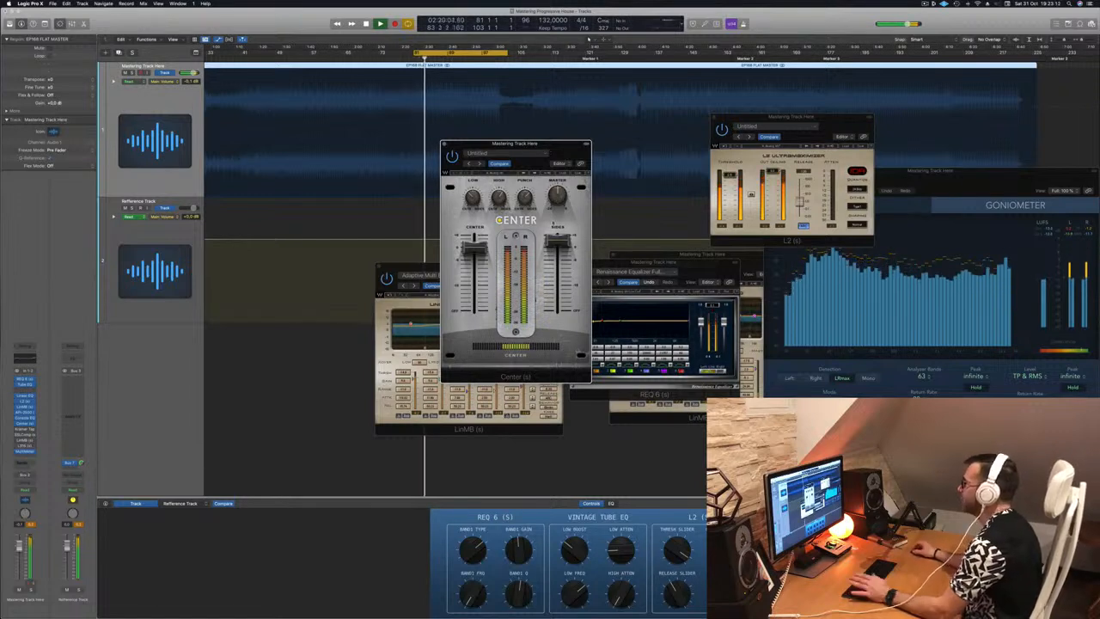
Step: Replay the section from bar 81 to evaluate the Center plug-in, shifting its window, and close the Center and front LinMB windows
{"action": "key", "text": "space"}
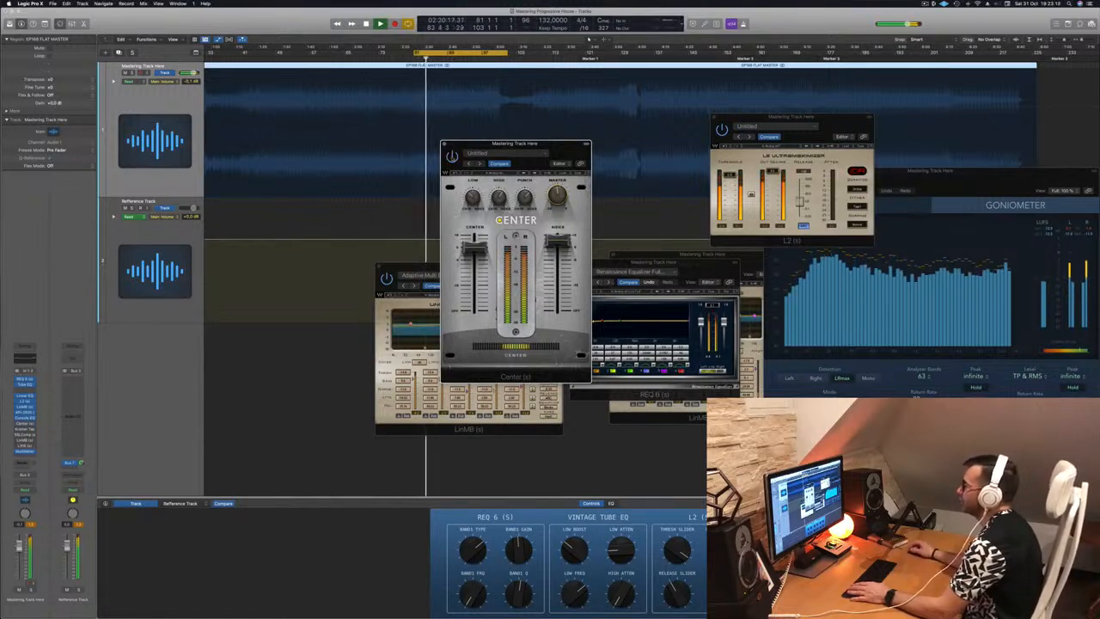
{"action": "key", "text": "space"}
{"action": "key", "text": "space"}
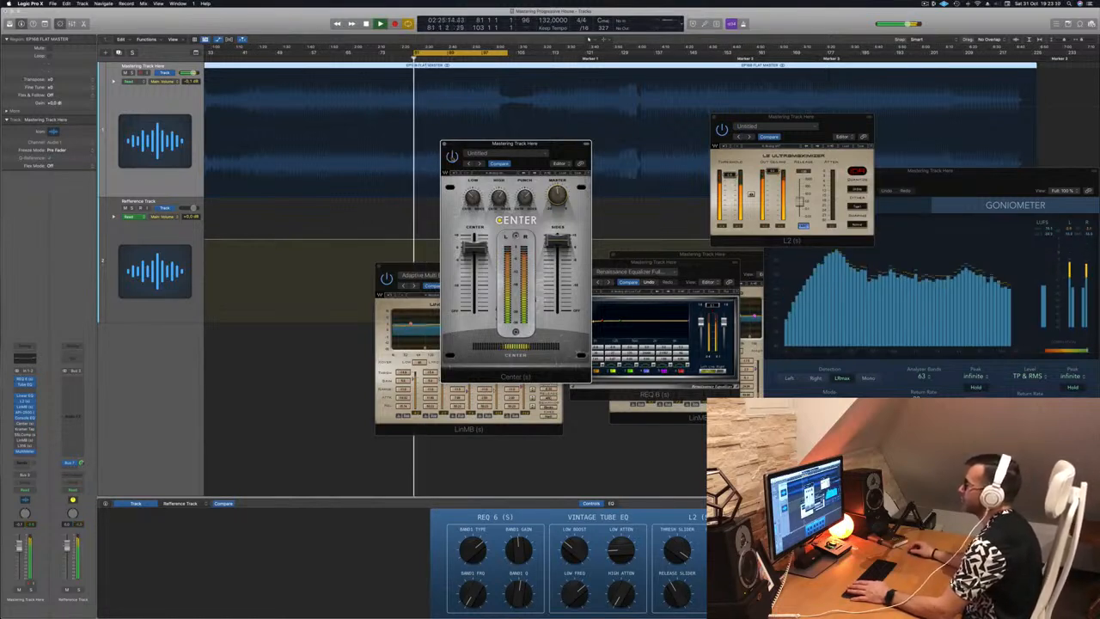
{"action": "left_click_drag", "start_coordinate": [559, 149], "coordinate": [554, 175]}
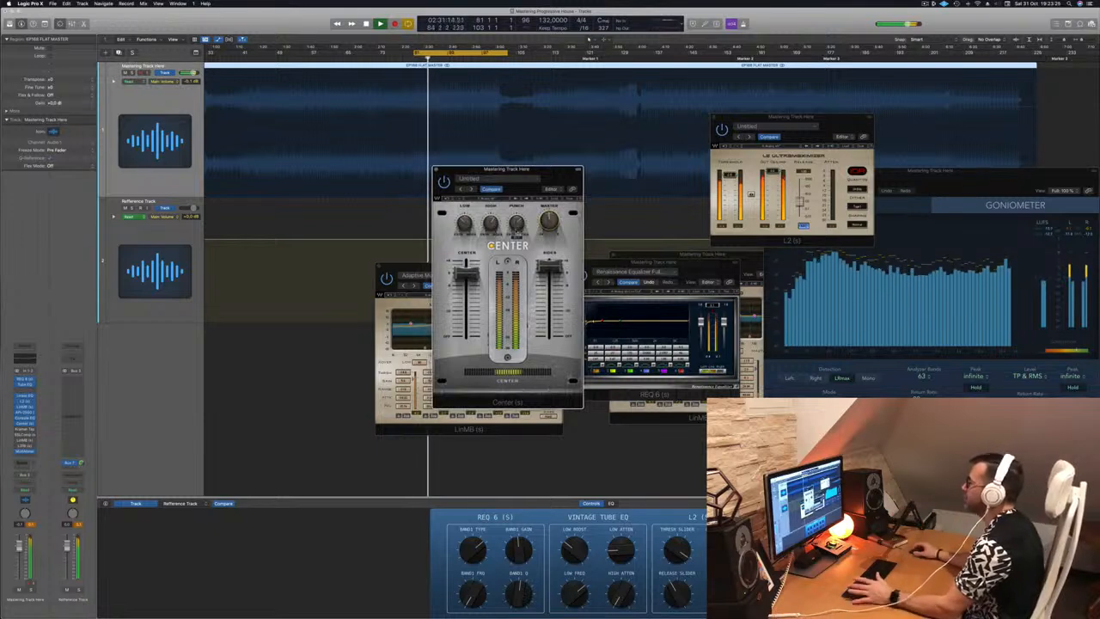
{"action": "left_click_drag", "start_coordinate": [553, 175], "coordinate": [600, 217]}
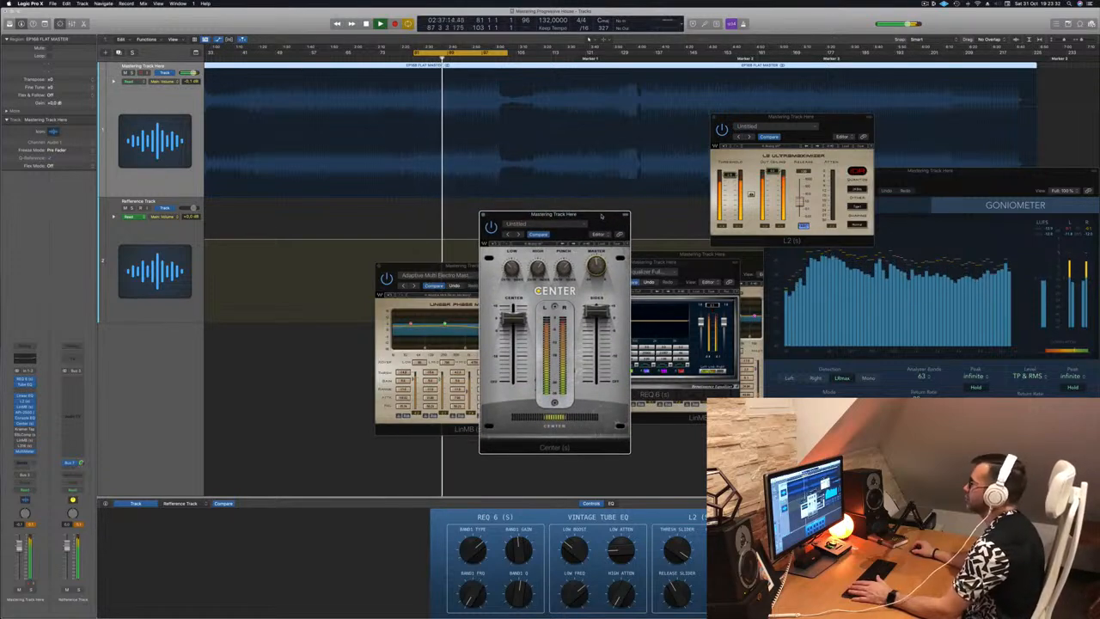
{"action": "left_click", "coordinate": [1050, 238]}
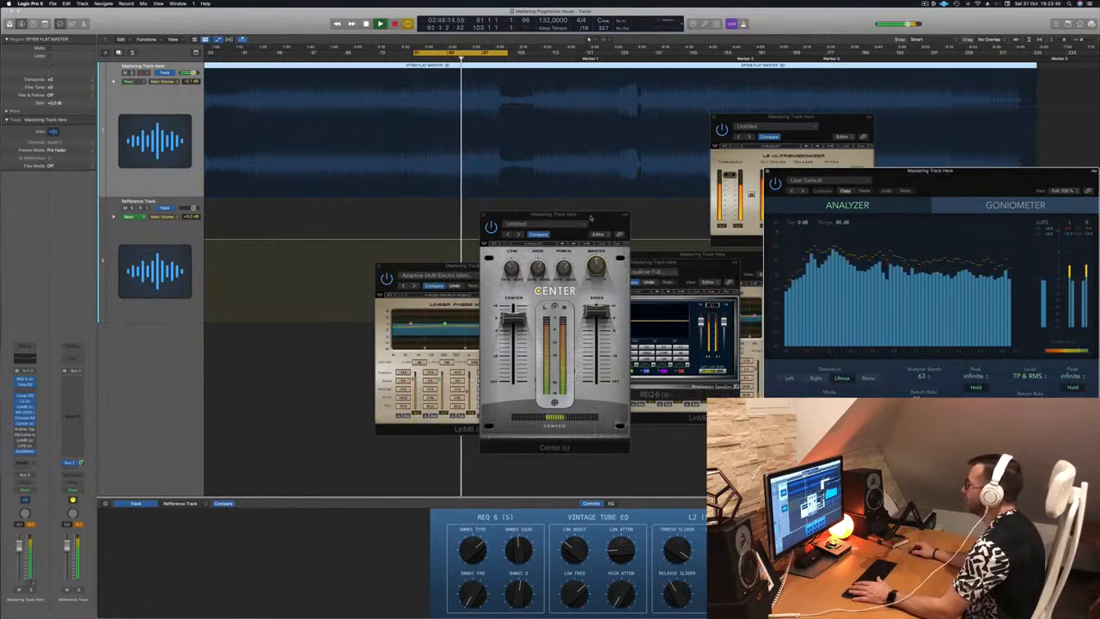
{"action": "left_click_drag", "start_coordinate": [589, 219], "coordinate": [593, 220]}
{"action": "left_click", "coordinate": [487, 215]}
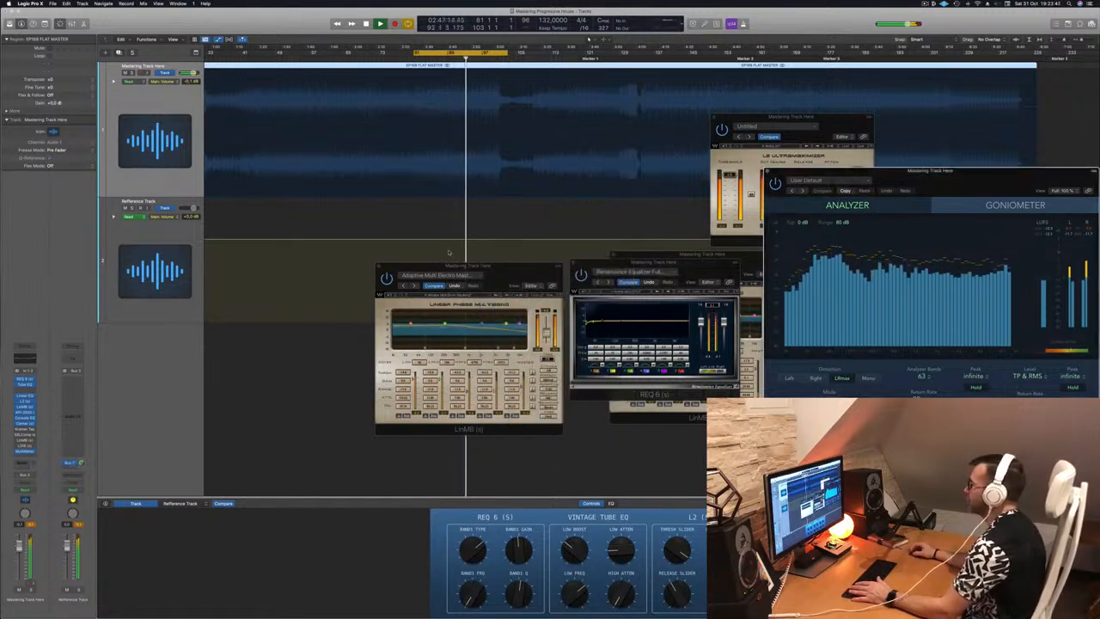
{"action": "left_click", "coordinate": [491, 274]}
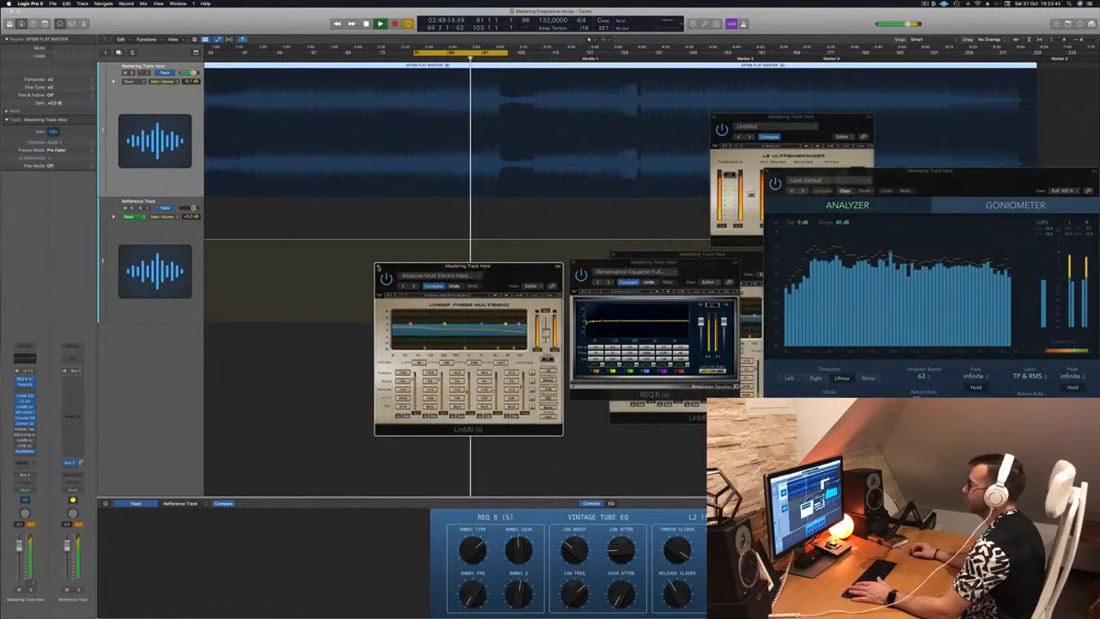
{"action": "left_click", "coordinate": [379, 267]}
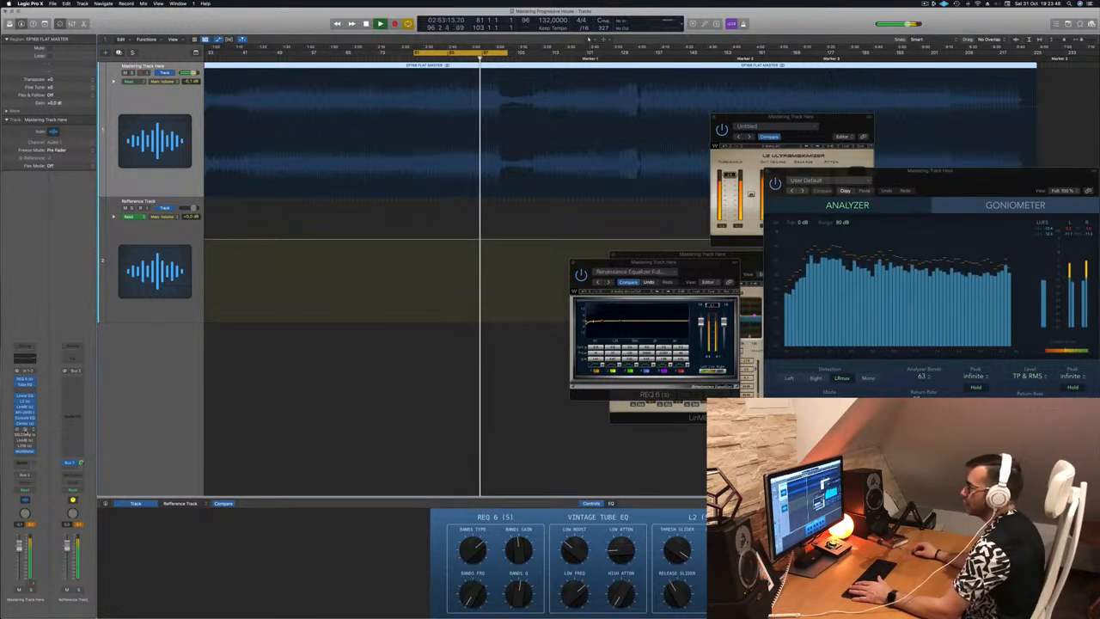
Step: Inspect the Kramer Tape plug-in with its Mastering Clean and Open preset, and close its window
{"action": "left_click", "coordinate": [25, 435]}
{"action": "left_click_drag", "start_coordinate": [458, 91], "coordinate": [445, 111]}
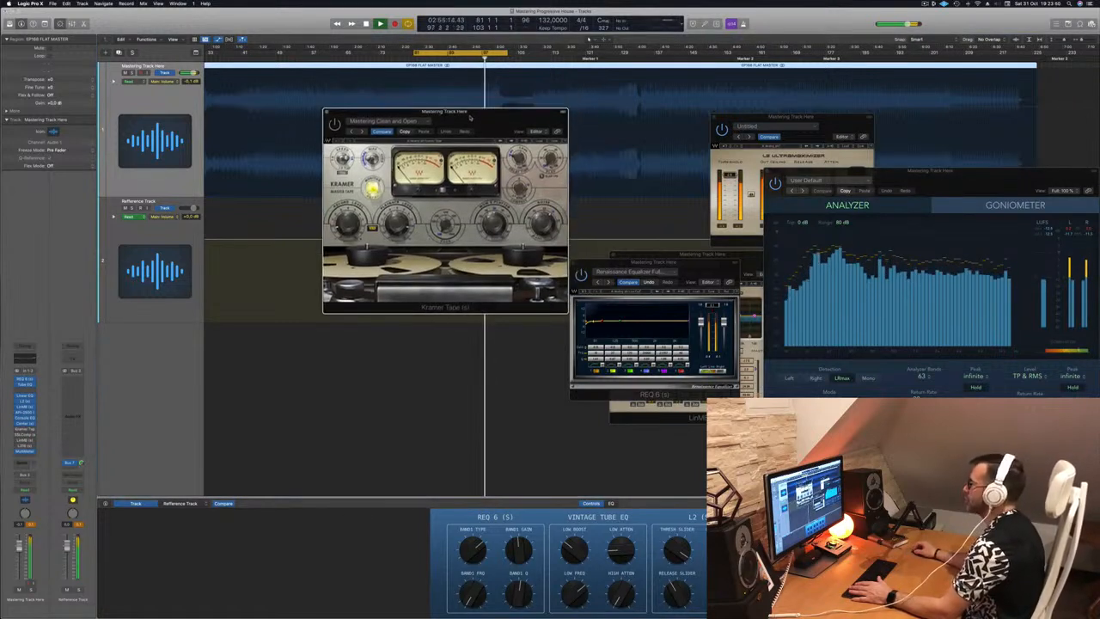
{"action": "left_click", "coordinate": [327, 111]}
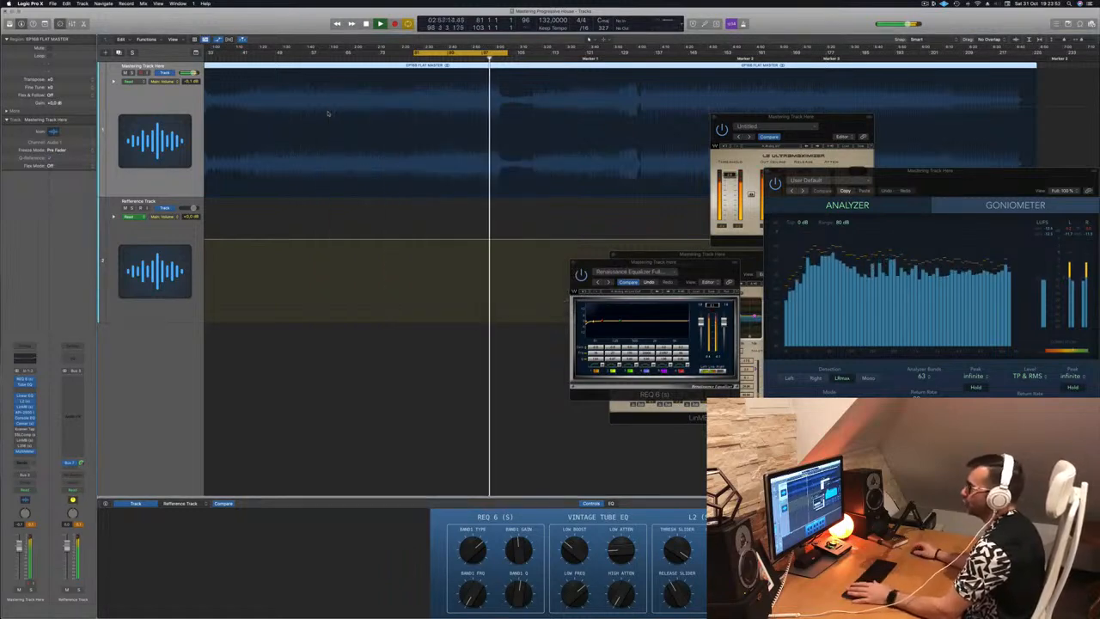
Step: Place the SSLComp window beside REQ 6, and extend the cycle range to about bar 134, restarting playback from bar 81
{"action": "left_click", "coordinate": [25, 434]}
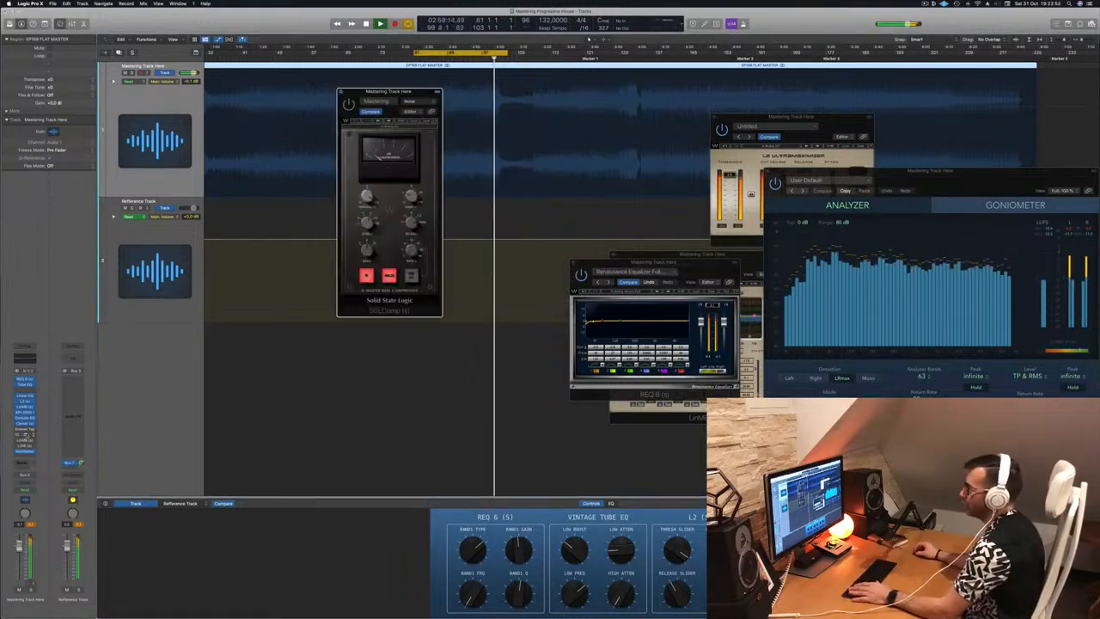
{"action": "left_click_drag", "start_coordinate": [391, 91], "coordinate": [608, 256]}
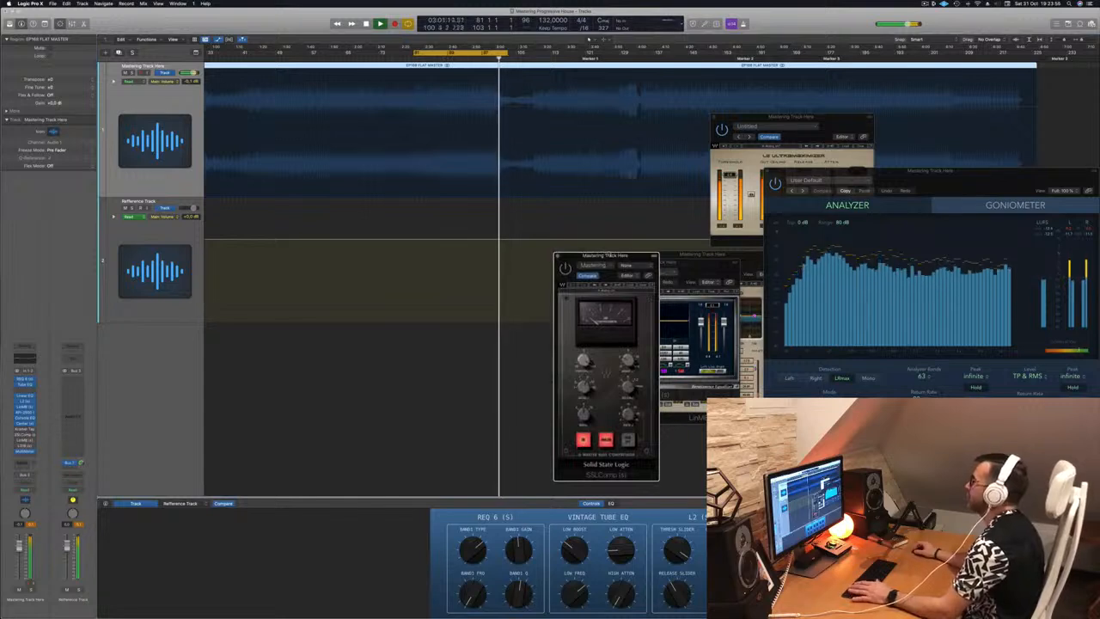
{"action": "left_click_drag", "start_coordinate": [502, 53], "coordinate": [637, 54]}
{"action": "key", "text": "space"}
{"action": "key", "text": "space"}
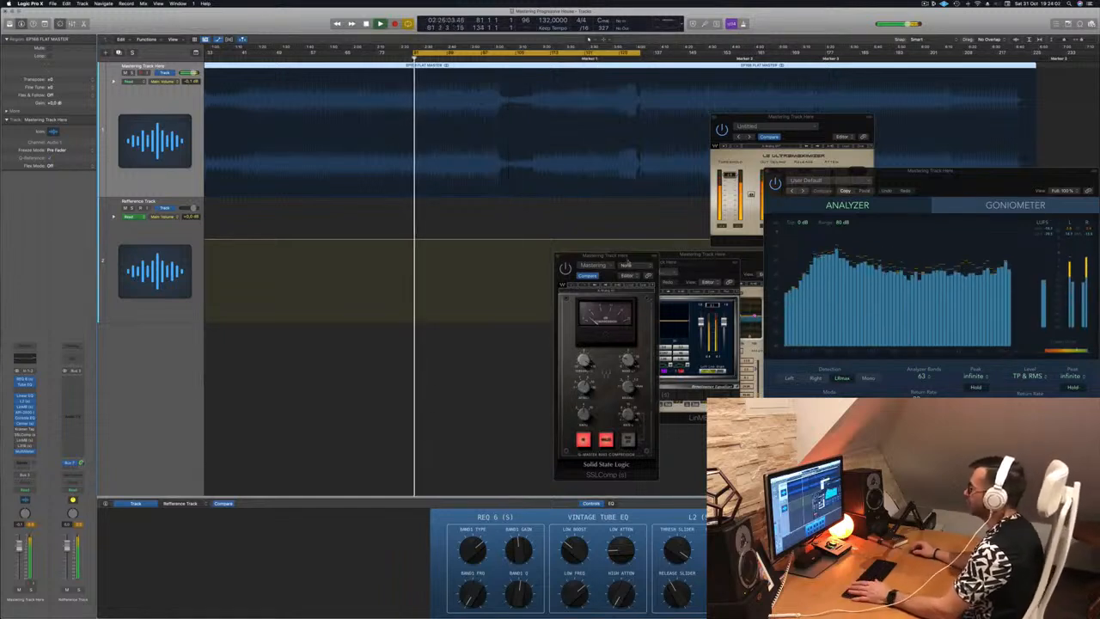
Step: Audition the SSLComp compressor with its Mastering preset while shifting its window away from REQ 6, and close the window
{"action": "left_click_drag", "start_coordinate": [626, 263], "coordinate": [543, 247]}
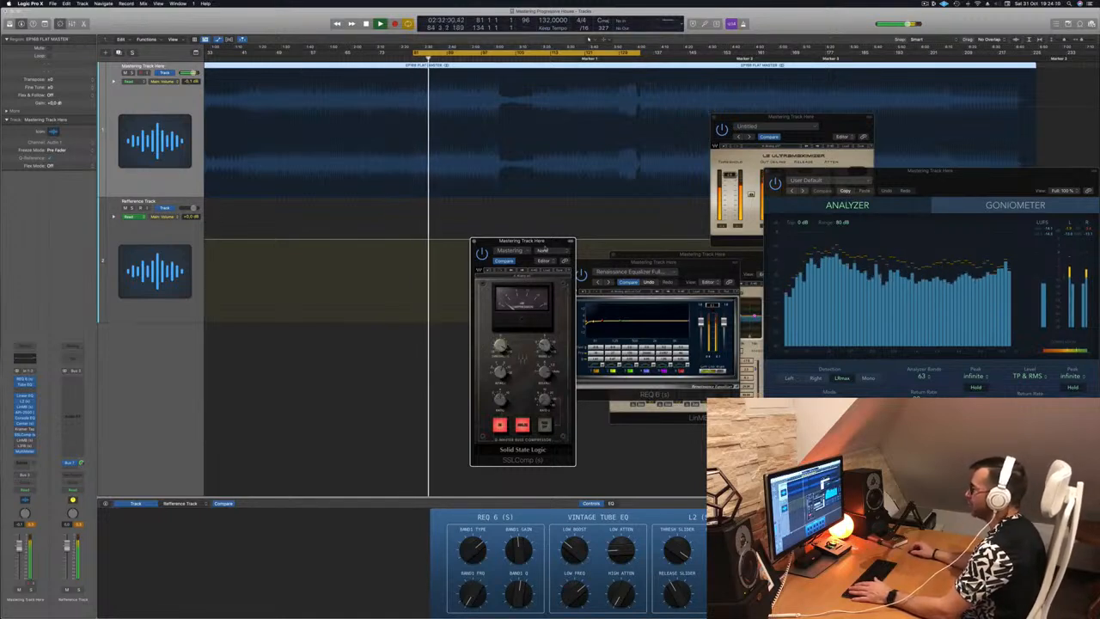
{"action": "left_click_drag", "start_coordinate": [544, 249], "coordinate": [518, 252]}
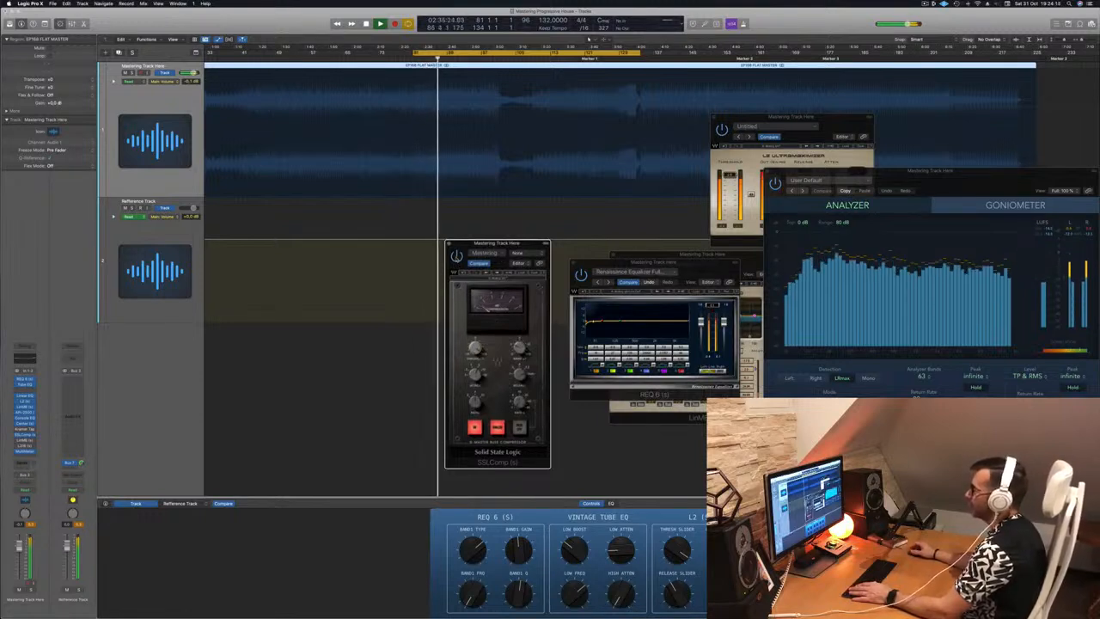
{"action": "key", "text": "space"}
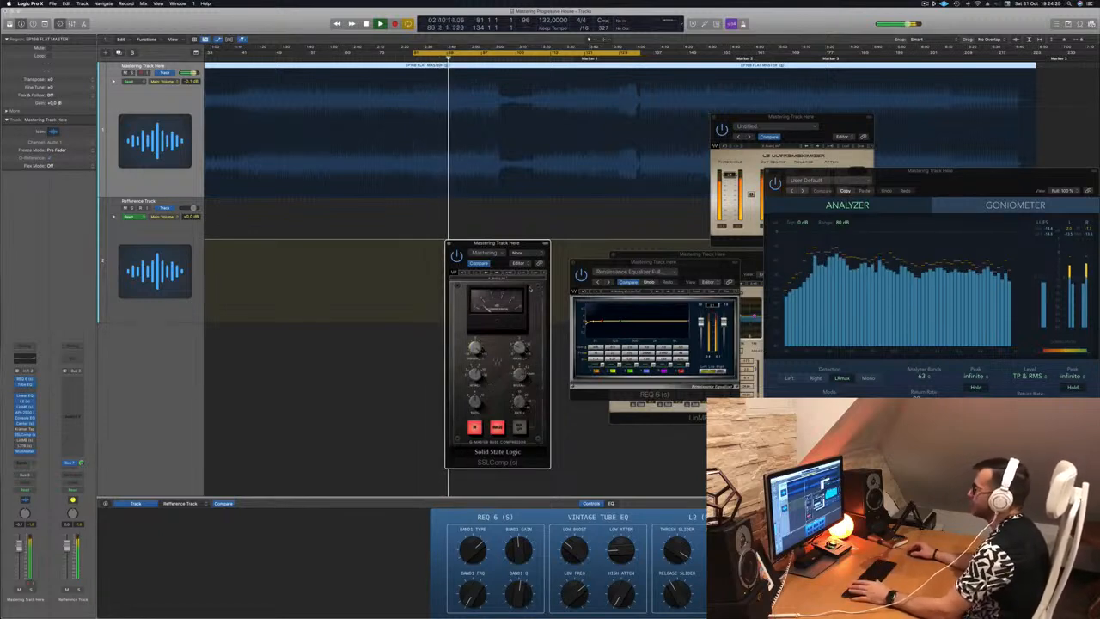
{"action": "left_click_drag", "start_coordinate": [522, 245], "coordinate": [549, 247]}
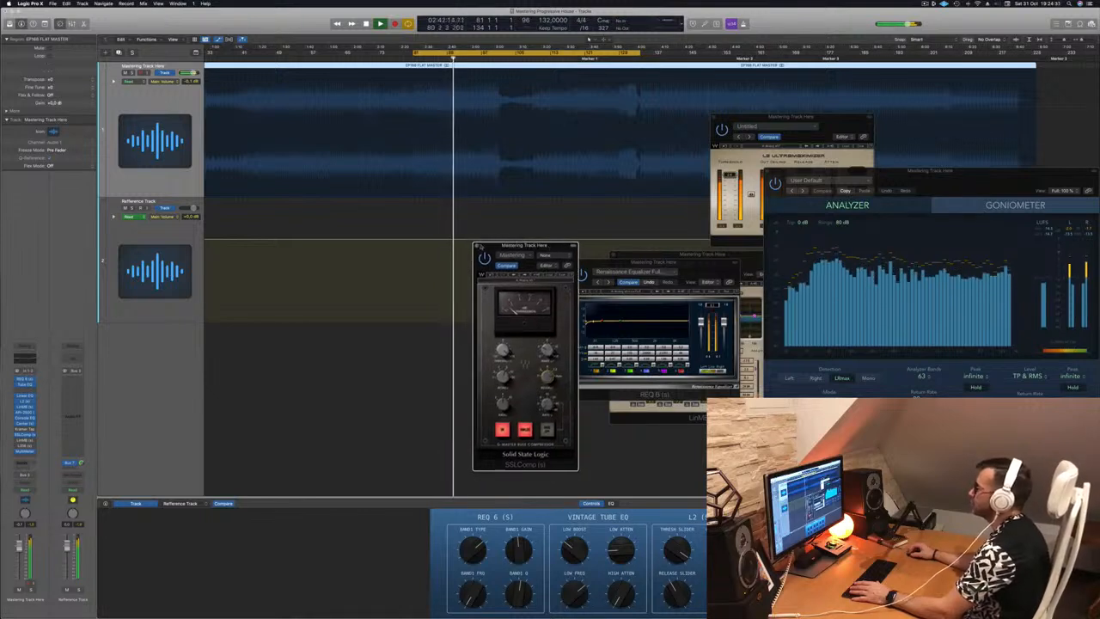
{"action": "left_click", "coordinate": [475, 246]}
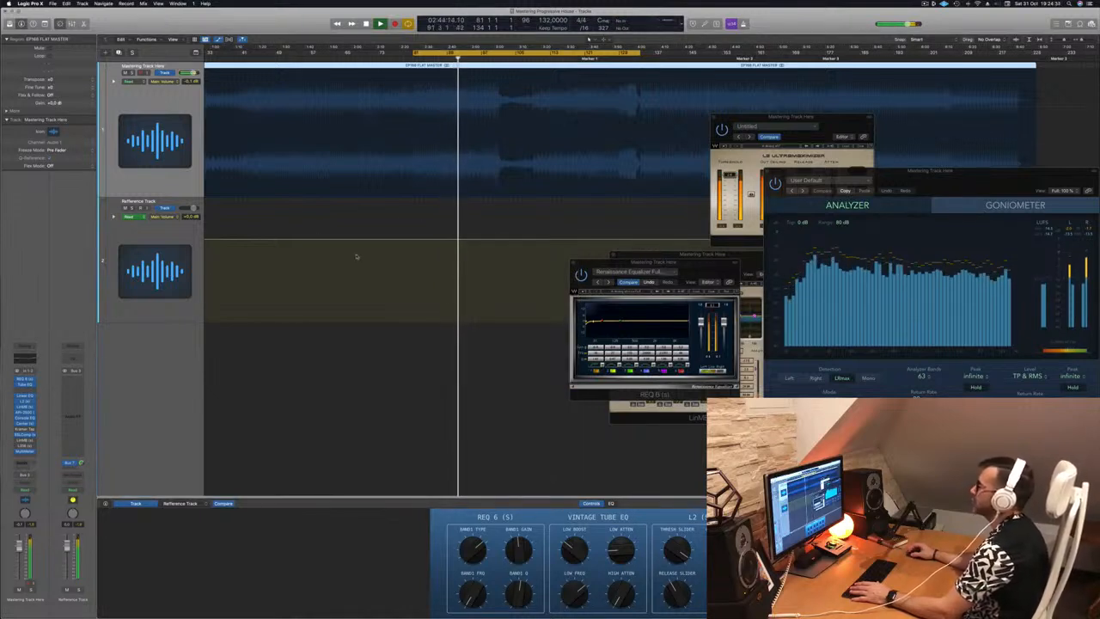
Step: Deselect the region, and place the L316 limiter and the Multi Opto Mastering LinMB windows side by side
{"action": "left_click", "coordinate": [372, 437]}
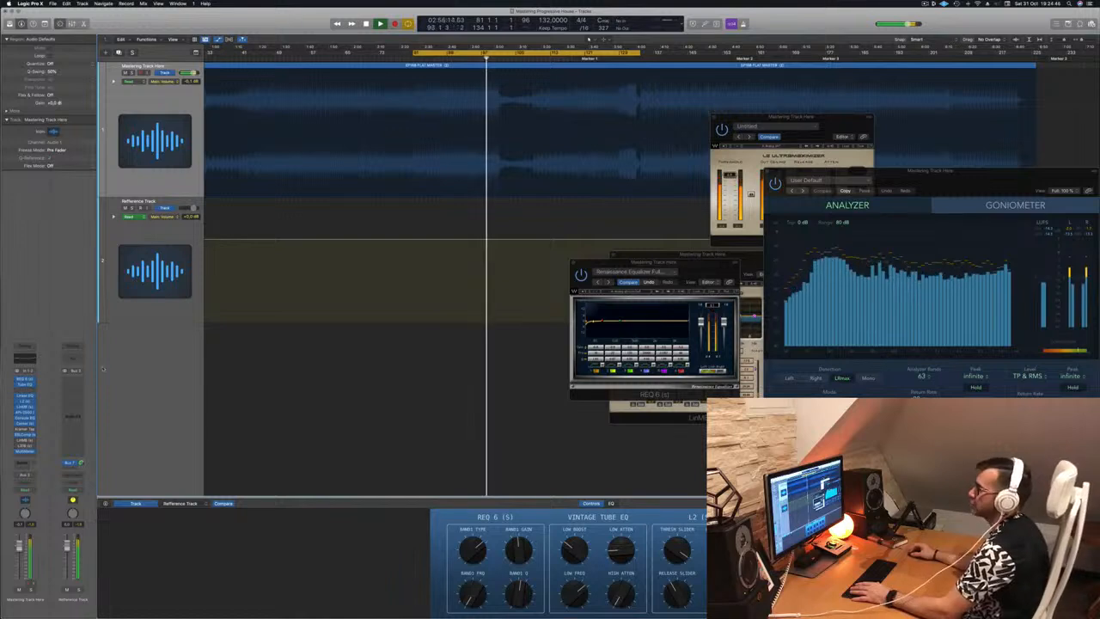
{"action": "left_click", "coordinate": [24, 440]}
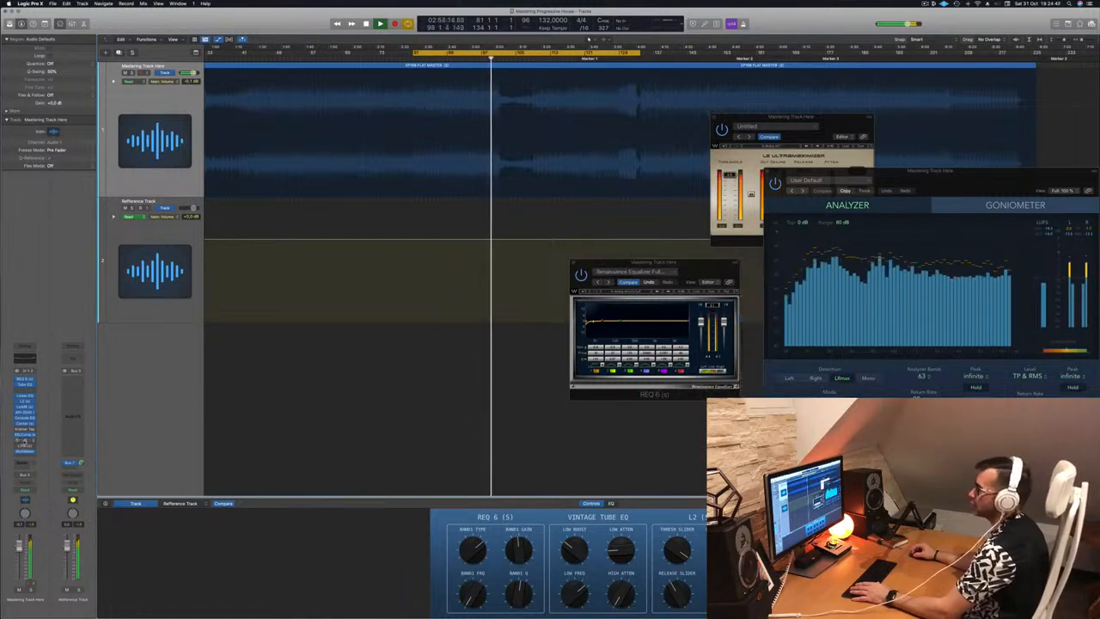
{"action": "left_click", "coordinate": [25, 441]}
{"action": "left_click", "coordinate": [25, 438]}
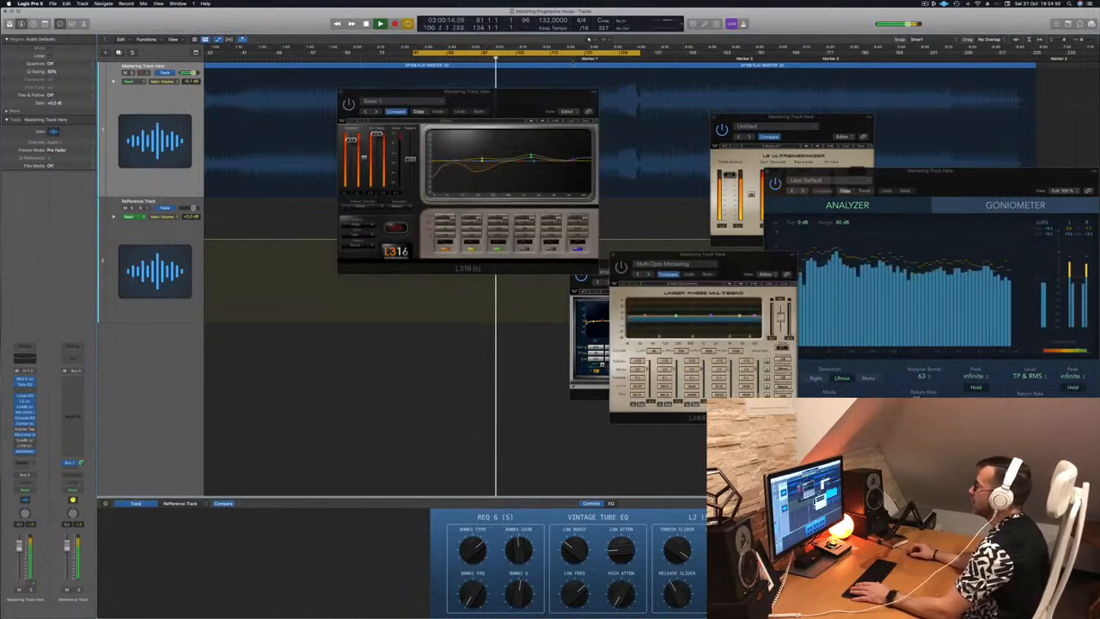
{"action": "left_click_drag", "start_coordinate": [534, 95], "coordinate": [388, 166]}
{"action": "left_click_drag", "start_coordinate": [753, 259], "coordinate": [627, 167]}
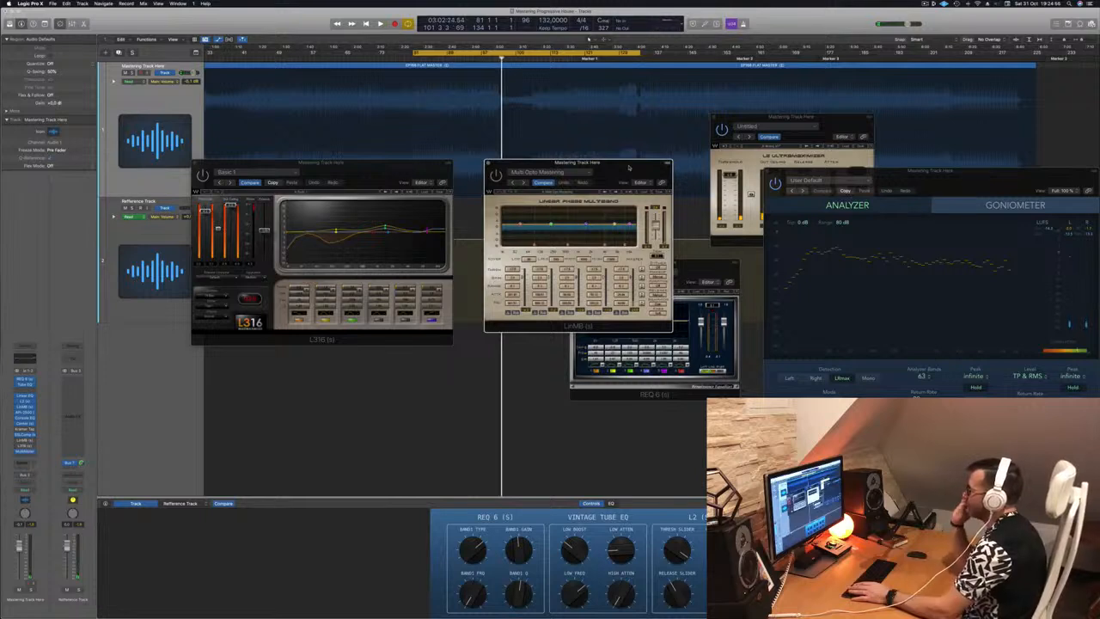
Step: Play the section from bar 81 to audition the LinMB with its Multi Opto Mastering preset, moving its window slightly
{"action": "key", "text": "space"}
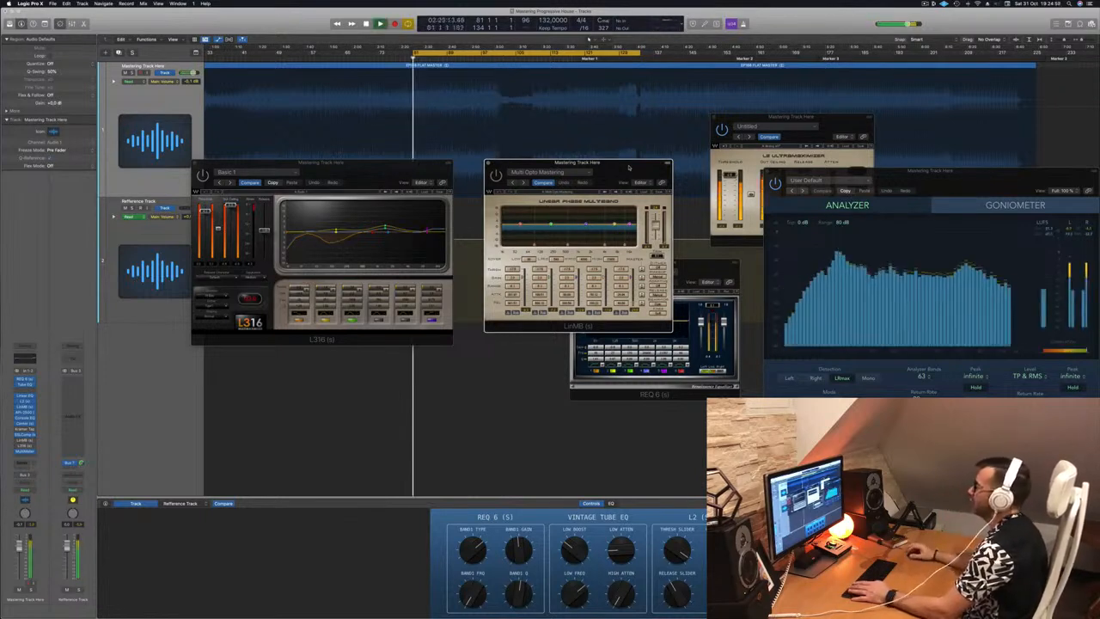
{"action": "left_click_drag", "start_coordinate": [629, 167], "coordinate": [619, 184]}
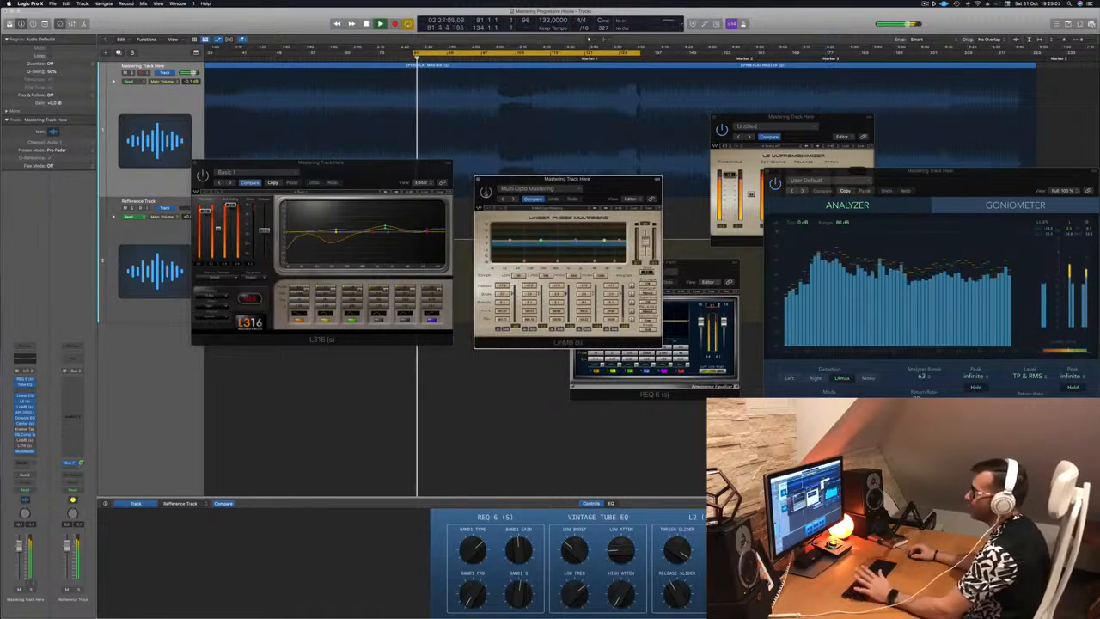
{"action": "key", "text": "space"}
{"action": "left_click_drag", "start_coordinate": [629, 194], "coordinate": [640, 198]}
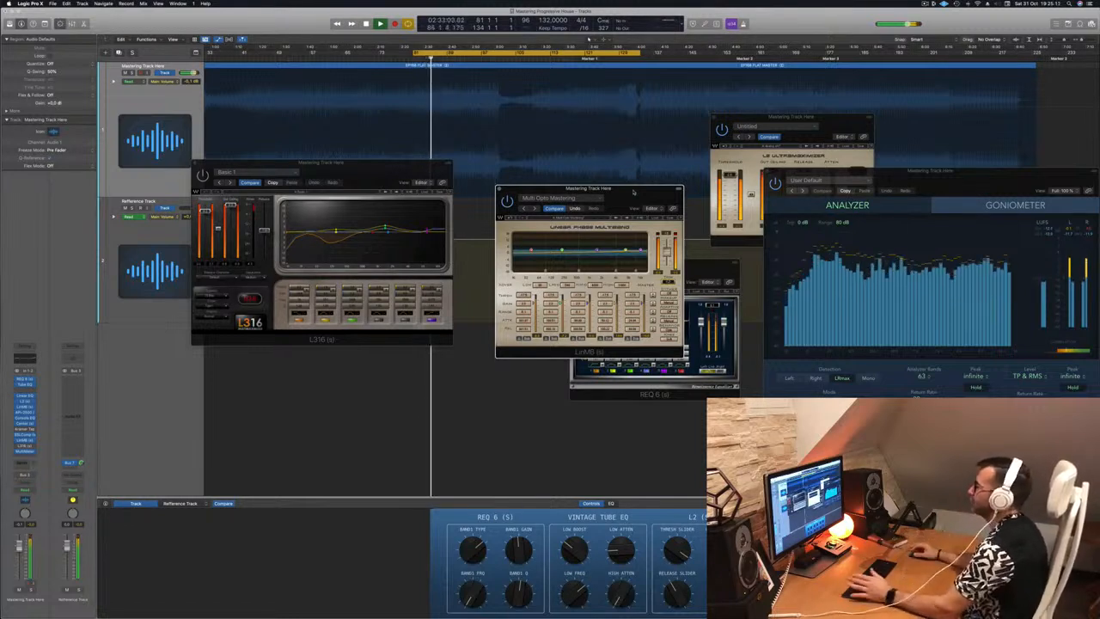
{"action": "left_click_drag", "start_coordinate": [633, 190], "coordinate": [647, 192]}
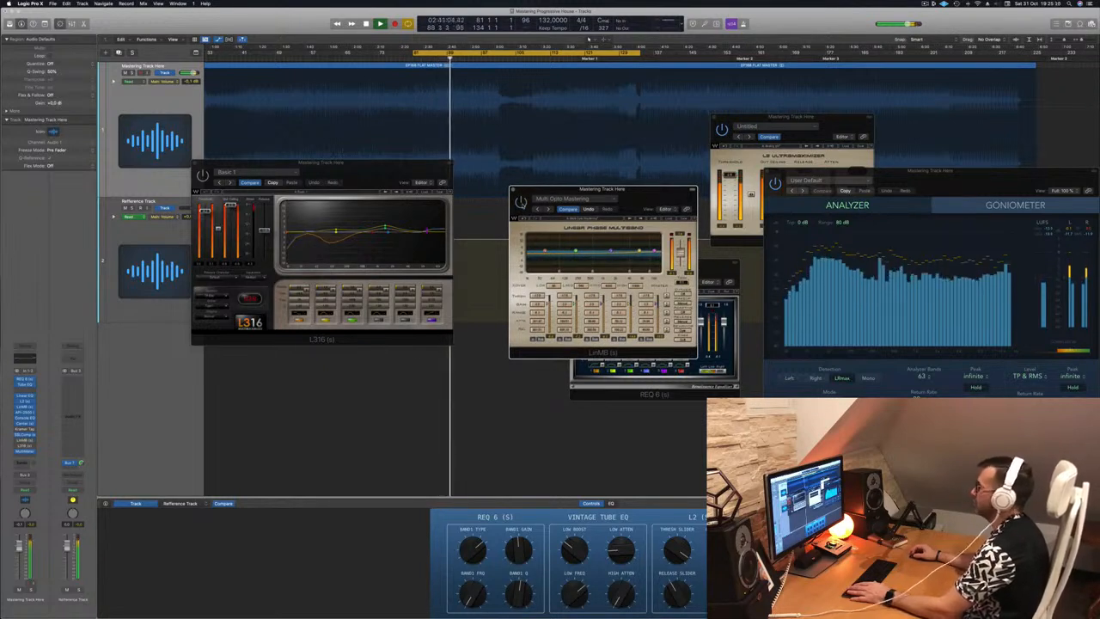
Step: Restart playback at bar 81 and evaluate the Multi Opto Mastering LinMB again while repositioning its window
{"action": "key", "text": "Return"}
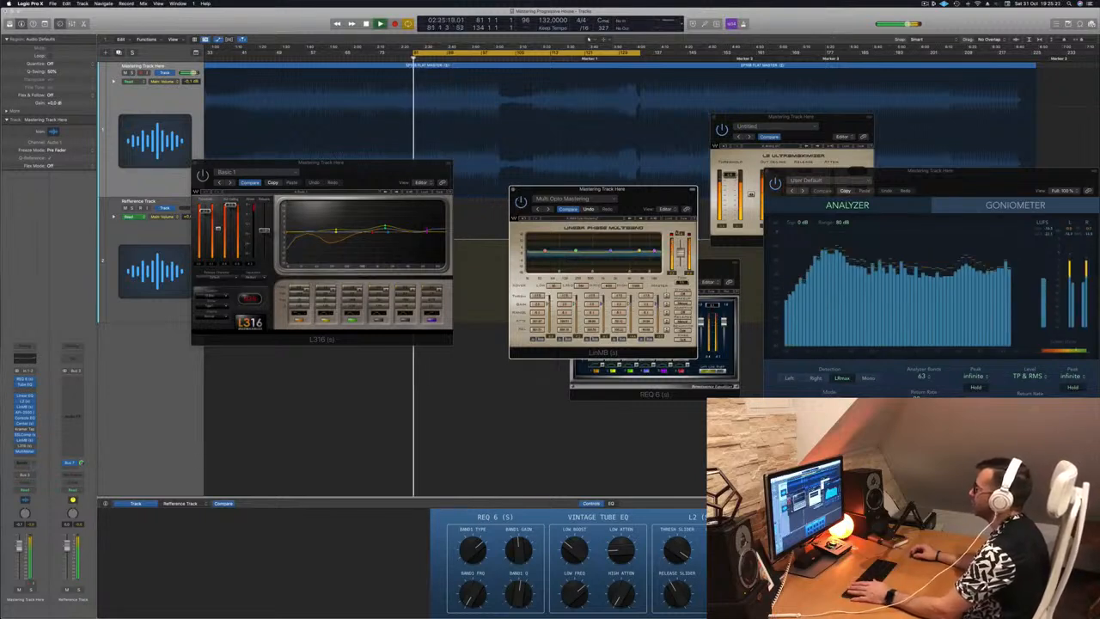
{"action": "mouse_move", "coordinate": [663, 198]}
{"action": "left_mouse_down"}
{"action": "mouse_move", "coordinate": [688, 171]}
{"action": "mouse_move", "coordinate": [639, 161]}
{"action": "mouse_move", "coordinate": [668, 177]}
{"action": "left_mouse_up"}
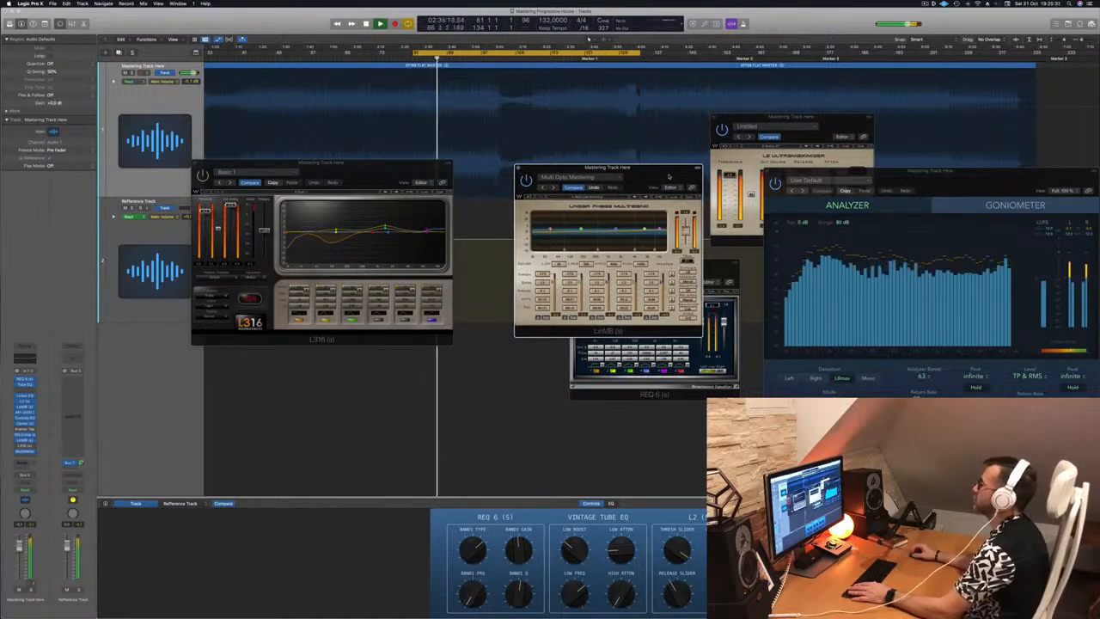
{"action": "left_click_drag", "start_coordinate": [668, 177], "coordinate": [652, 177]}
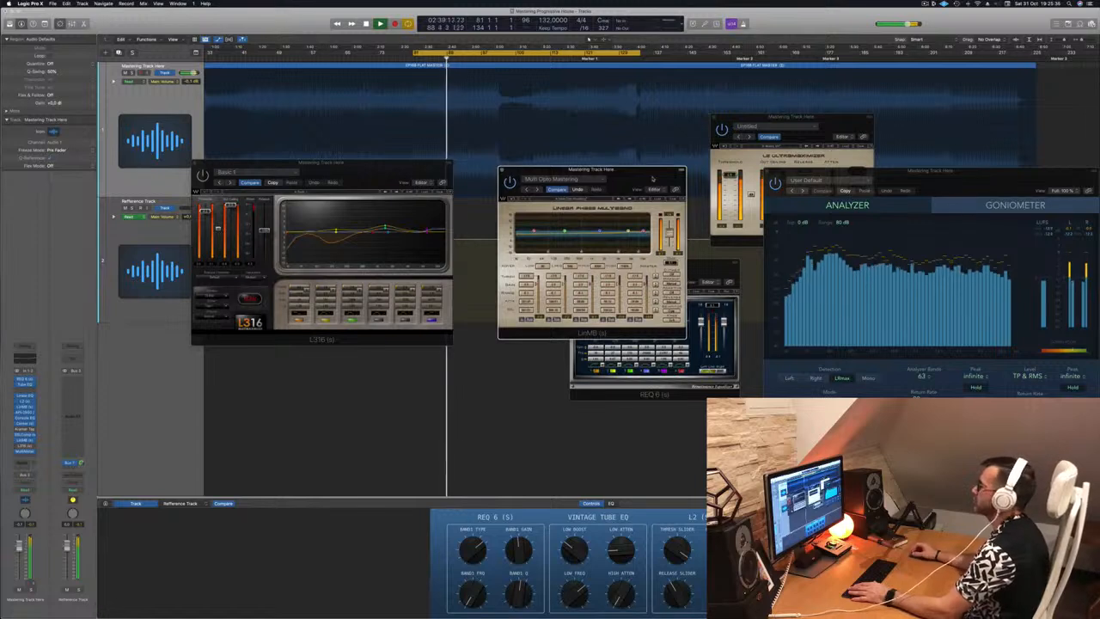
{"action": "left_click_drag", "start_coordinate": [652, 178], "coordinate": [662, 178]}
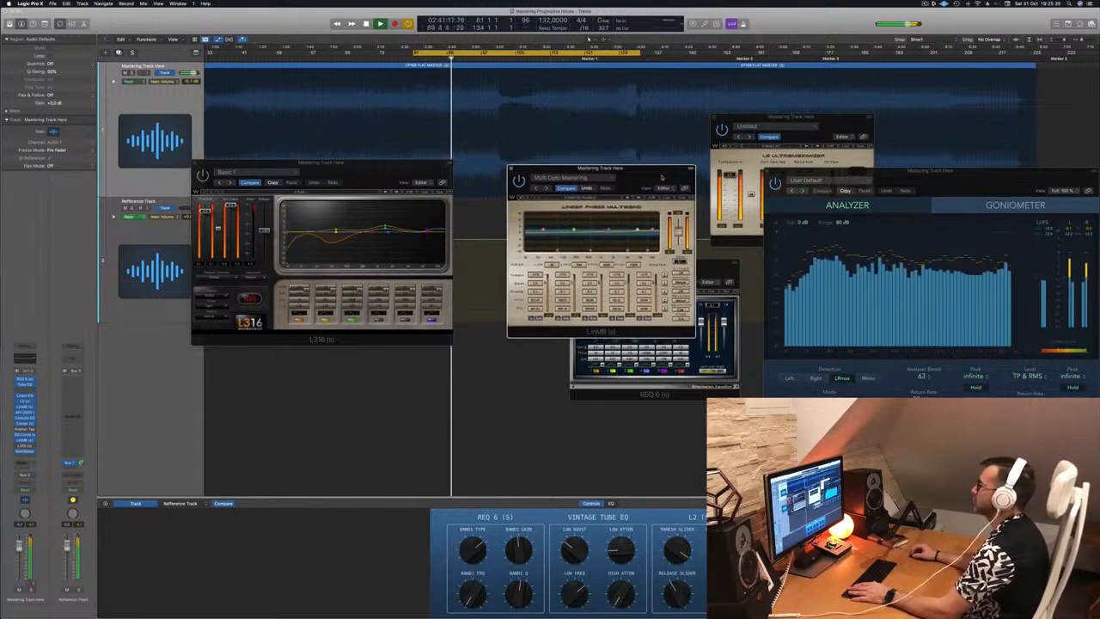
Step: Rearrange the L316, MultiMeter and LinMB windows so all three stay visible while the cycled section plays
{"action": "left_click_drag", "start_coordinate": [369, 163], "coordinate": [403, 164]}
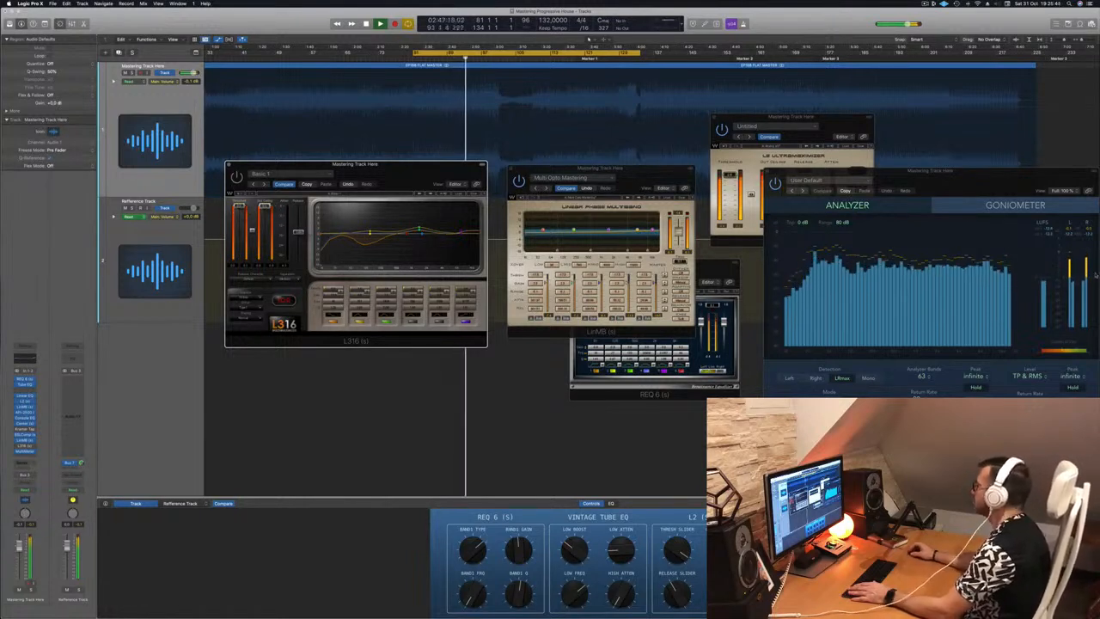
{"action": "left_click_drag", "start_coordinate": [976, 191], "coordinate": [959, 155]}
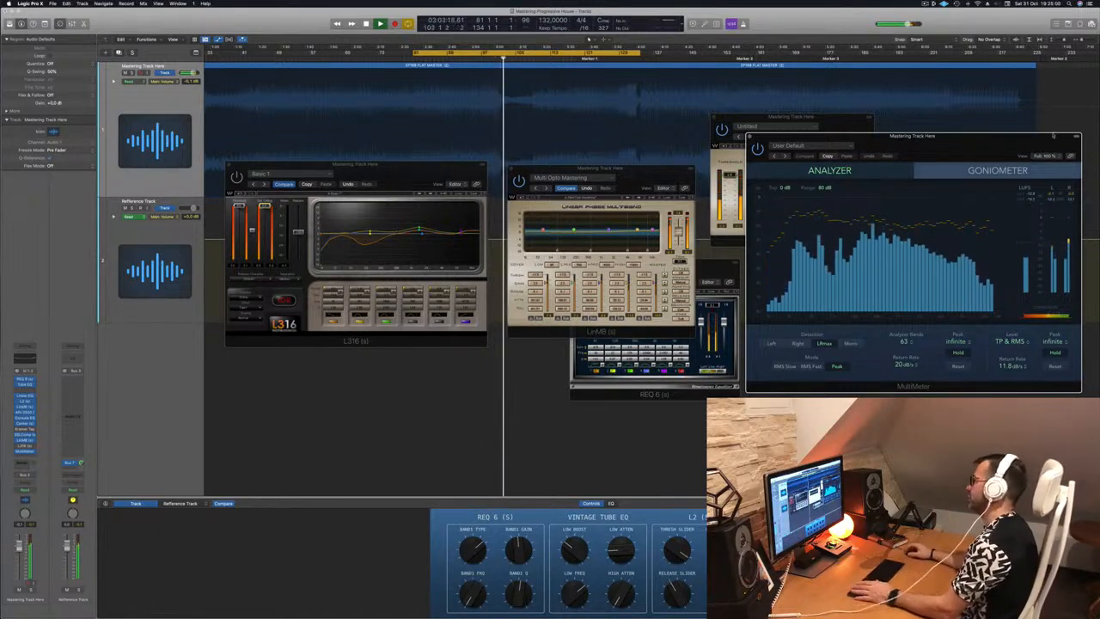
{"action": "left_click_drag", "start_coordinate": [650, 177], "coordinate": [700, 144]}
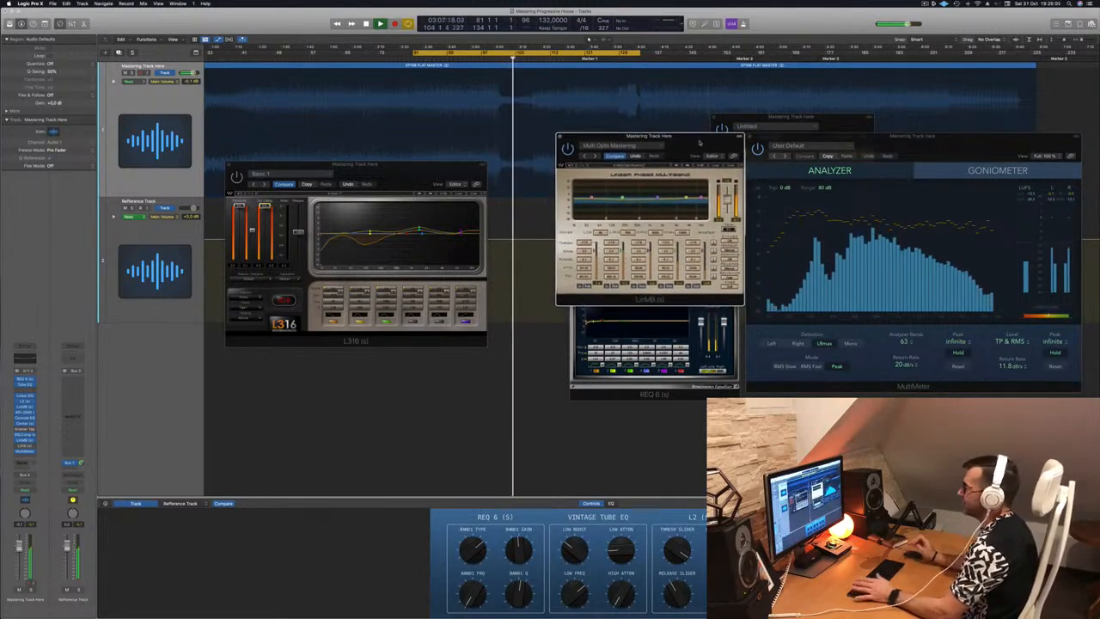
{"action": "left_click_drag", "start_coordinate": [698, 141], "coordinate": [675, 213]}
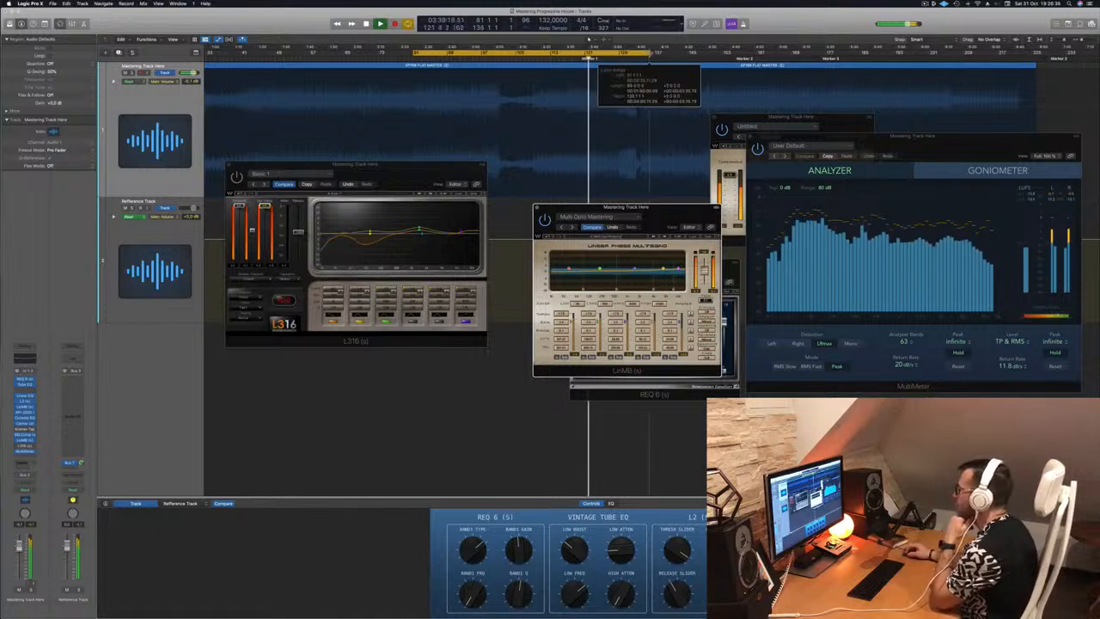
{"action": "left_click_drag", "start_coordinate": [367, 173], "coordinate": [429, 215]}
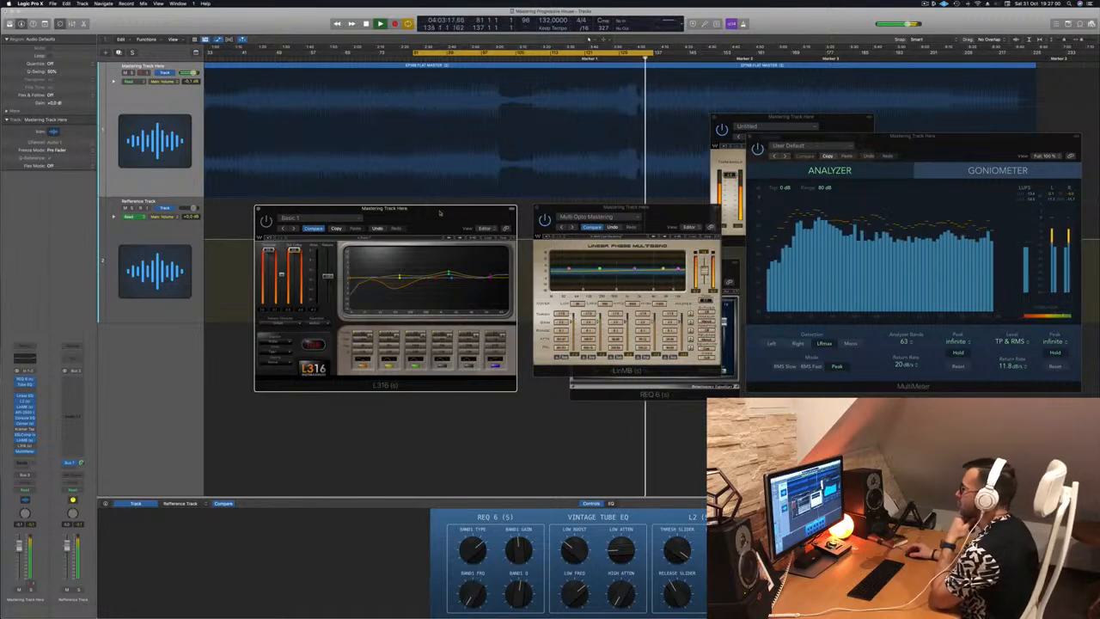
Step: Compare the Multi Opto Mastering LinMB and the L316 during cycled playback, moving the L316 window up against the LinMB
{"action": "left_click", "coordinate": [602, 212]}
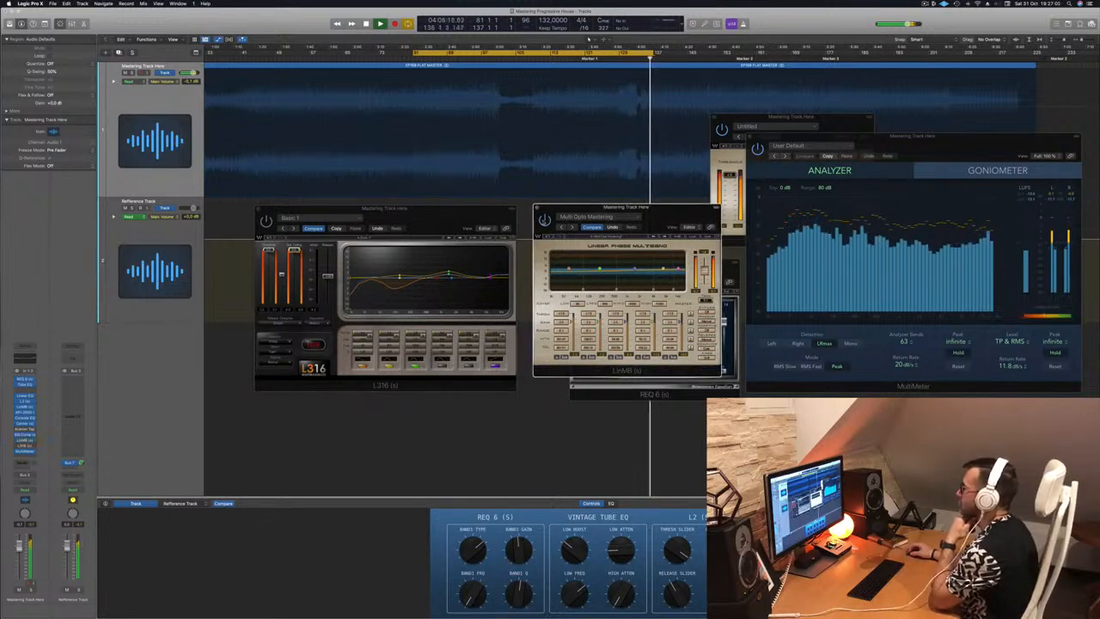
{"action": "left_click_drag", "start_coordinate": [671, 213], "coordinate": [675, 214]}
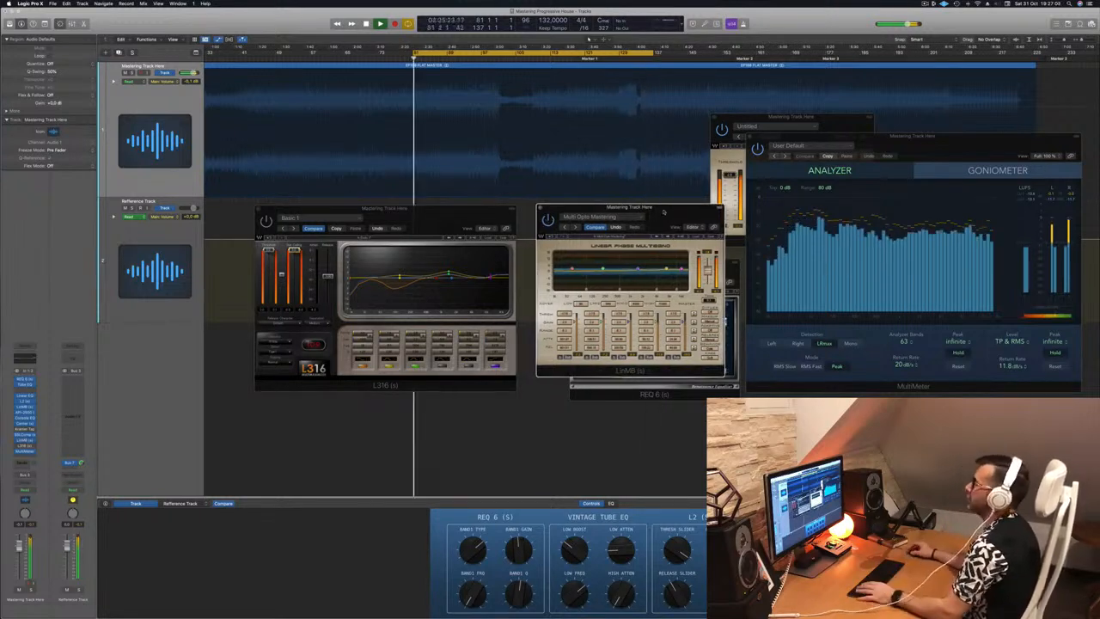
{"action": "left_click", "coordinate": [414, 211]}
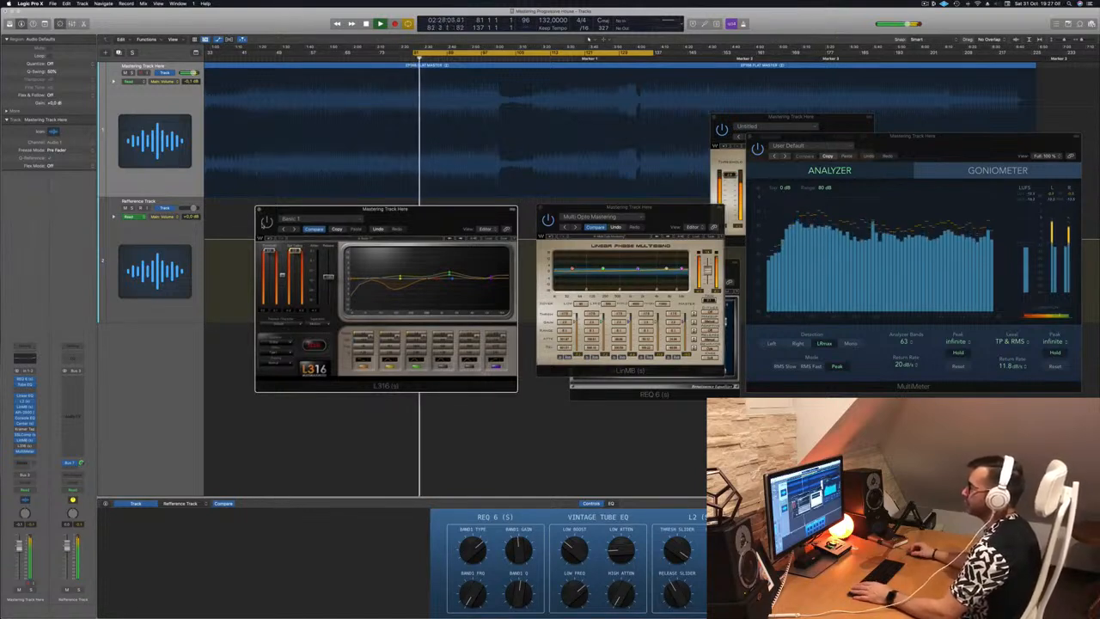
{"action": "left_click_drag", "start_coordinate": [309, 219], "coordinate": [418, 228]}
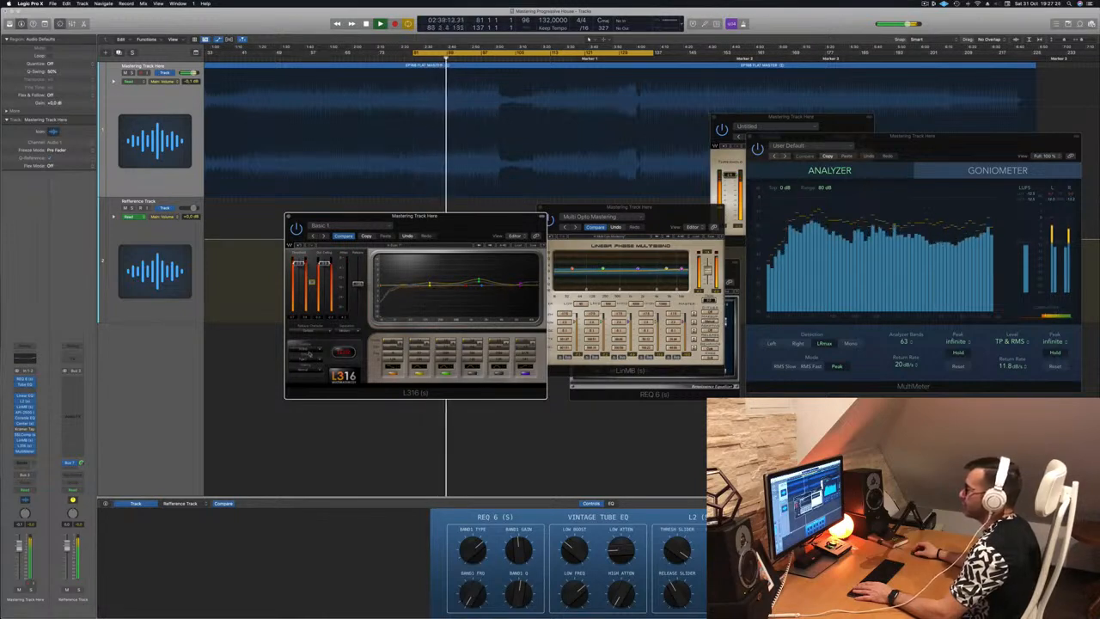
Step: Restart playback from bar 81 and bring the MultiMeter window forward over the arrangement to watch the levels
{"action": "key", "text": "space"}
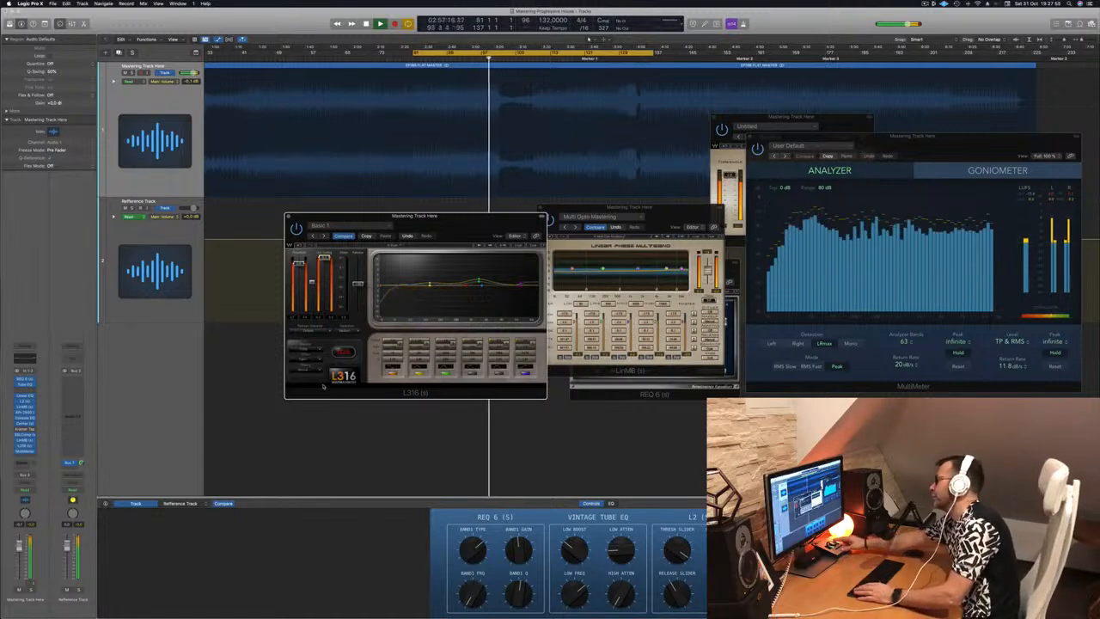
{"action": "key", "text": "space"}
{"action": "key", "text": "space"}
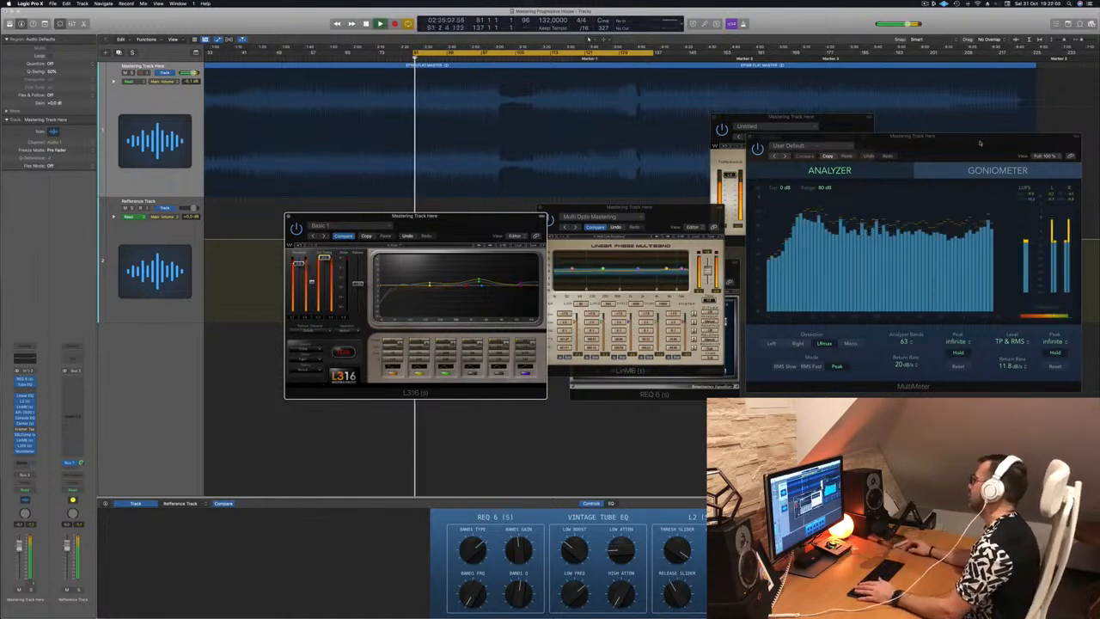
{"action": "left_click_drag", "start_coordinate": [925, 147], "coordinate": [792, 111]}
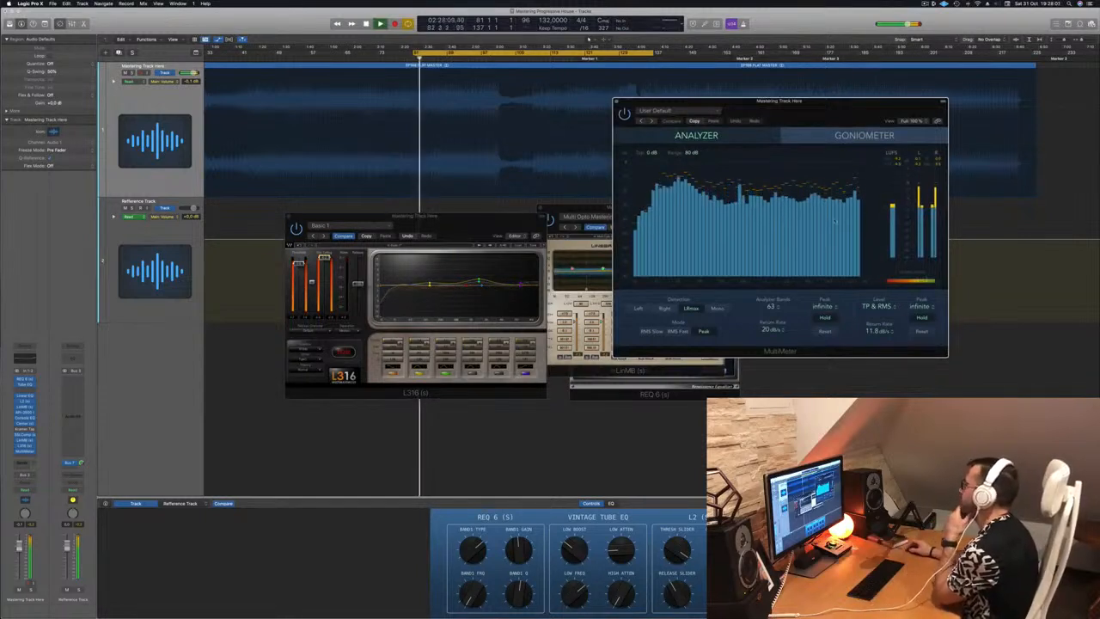
{"action": "left_click_drag", "start_coordinate": [833, 114], "coordinate": [907, 116]}
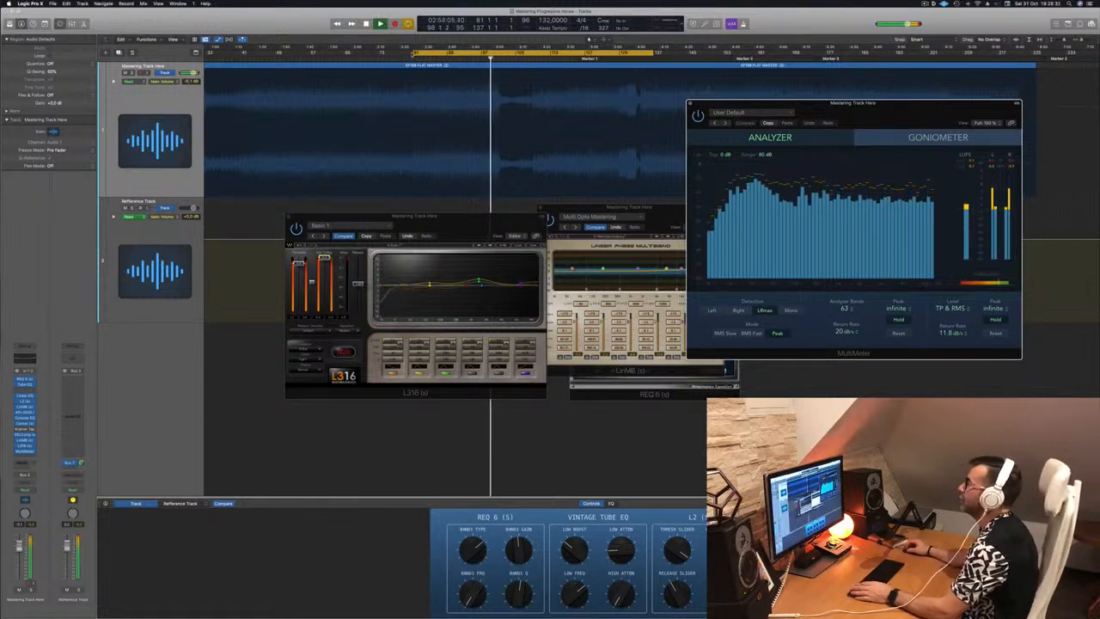
Step: Extend the cycle range over the whole track, from bar 1 to bar 226
{"action": "left_click_drag", "start_coordinate": [434, 55], "coordinate": [148, 62]}
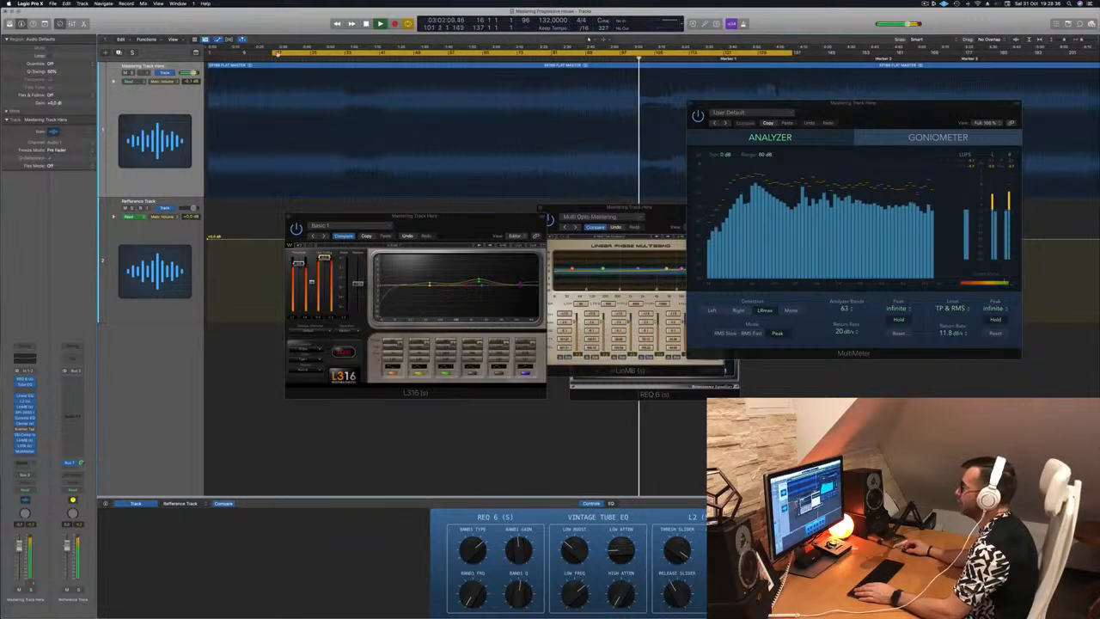
{"action": "left_click_drag", "start_coordinate": [277, 53], "coordinate": [209, 58]}
{"action": "key", "text": "super+Left"}
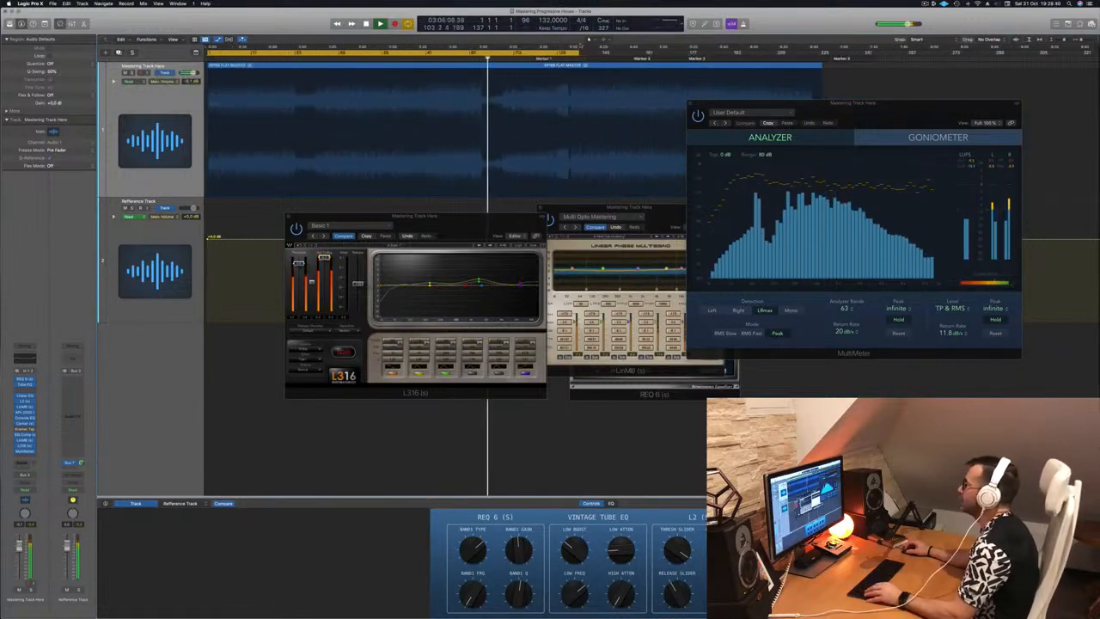
{"action": "left_click_drag", "start_coordinate": [588, 53], "coordinate": [820, 66]}
Step: Close the MultiMeter and spread out the L2, LinMB and L316 windows, separating the L316 from the other two
{"action": "left_click_drag", "start_coordinate": [907, 116], "coordinate": [909, 159]}
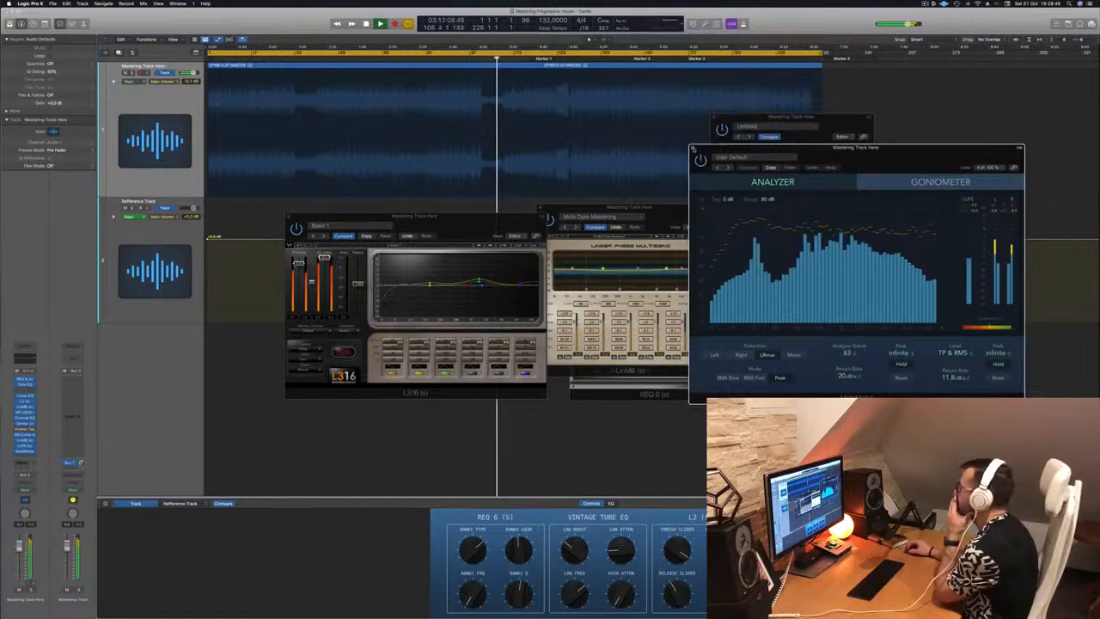
{"action": "left_click", "coordinate": [692, 148]}
{"action": "left_click_drag", "start_coordinate": [835, 122], "coordinate": [934, 151]}
{"action": "left_click_drag", "start_coordinate": [674, 212], "coordinate": [750, 153]}
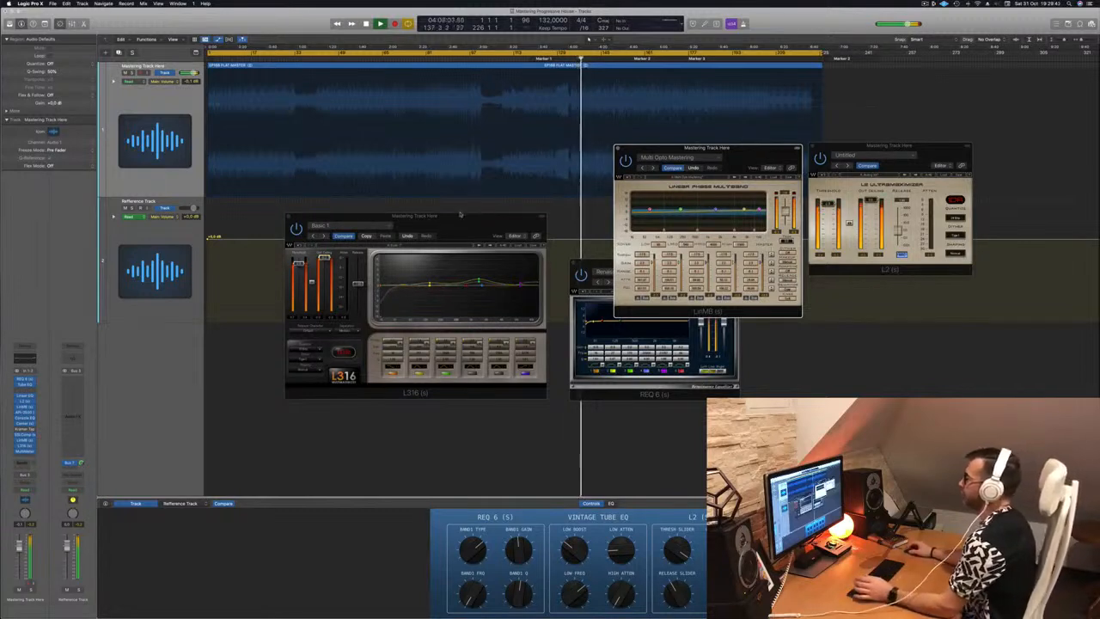
{"action": "left_click_drag", "start_coordinate": [414, 217], "coordinate": [467, 256]}
{"action": "left_click_drag", "start_coordinate": [705, 150], "coordinate": [938, 177]}
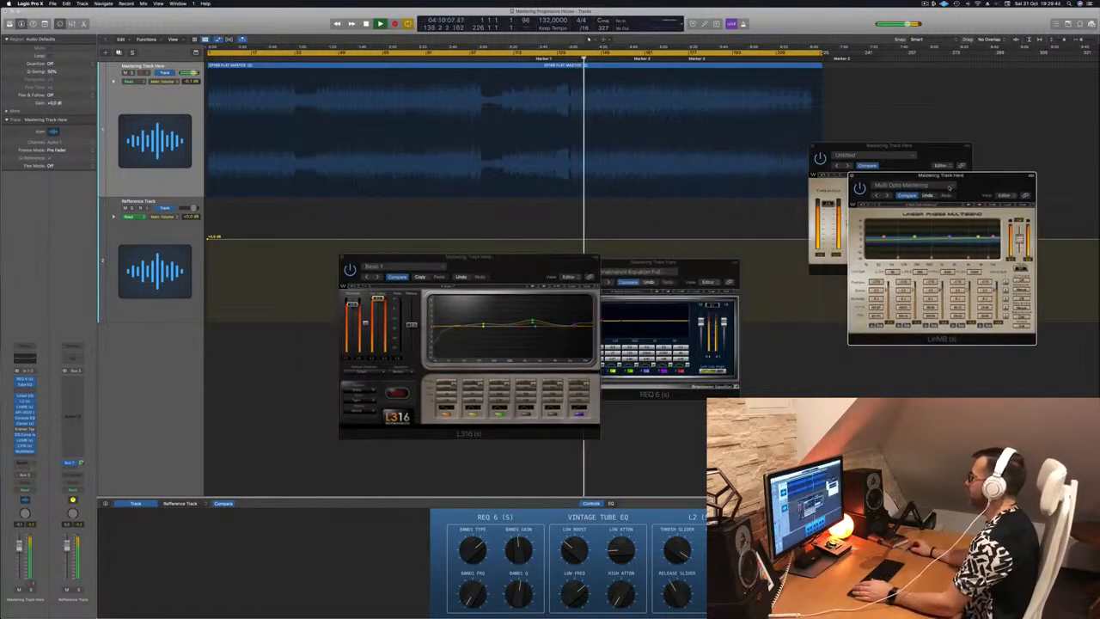
{"action": "left_click_drag", "start_coordinate": [558, 253], "coordinate": [654, 188]}
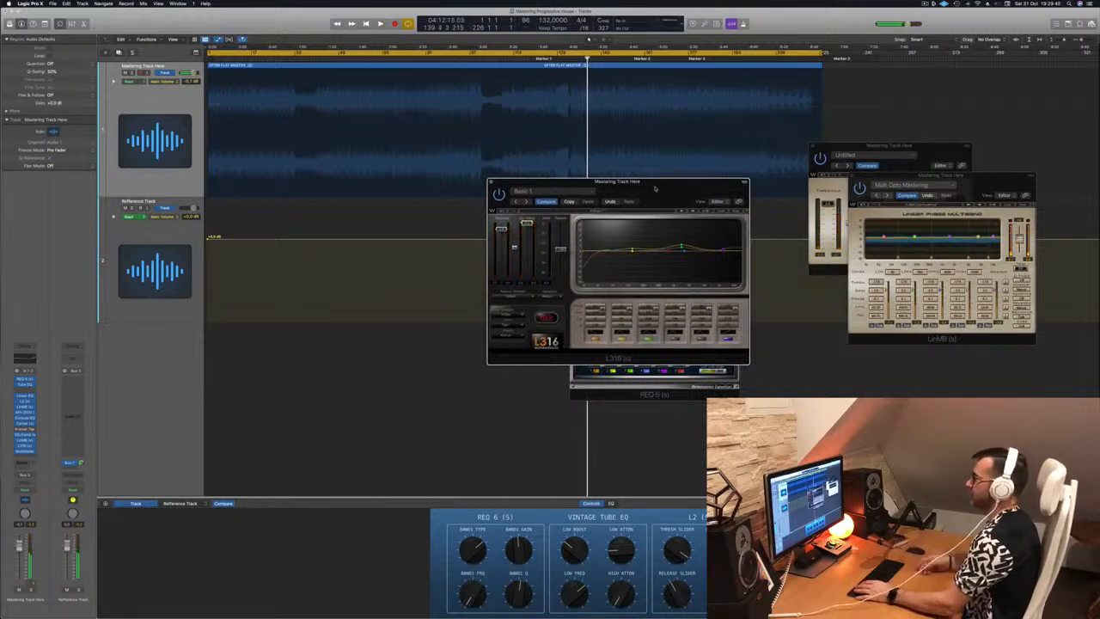
Step: Play the master from the very beginning with the full track in view
{"action": "key", "text": "Return"}
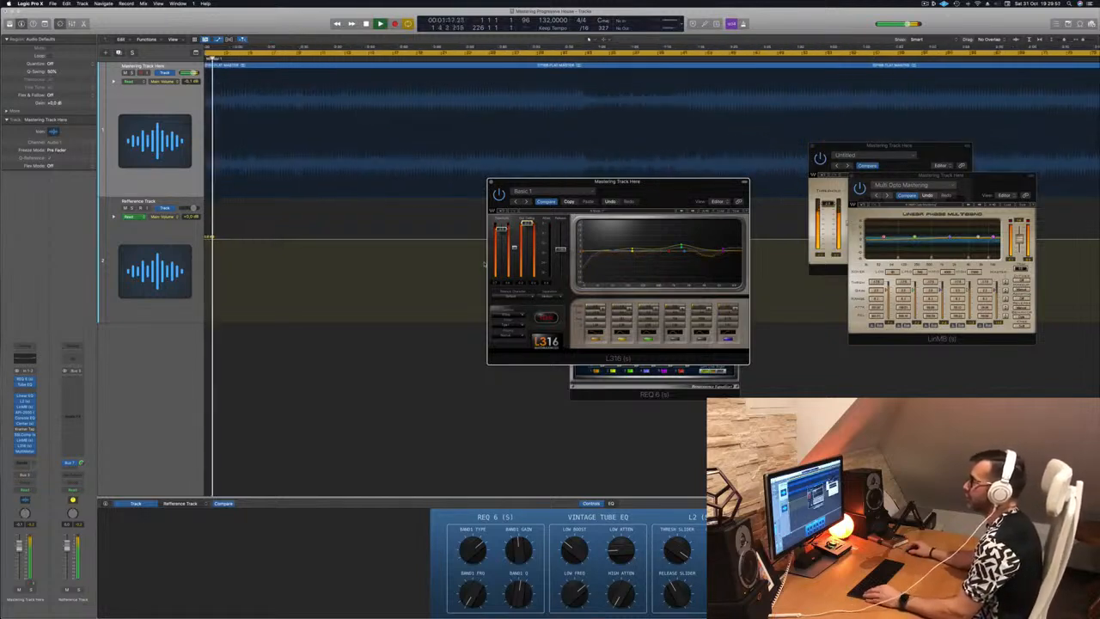
{"action": "key", "text": "Return"}
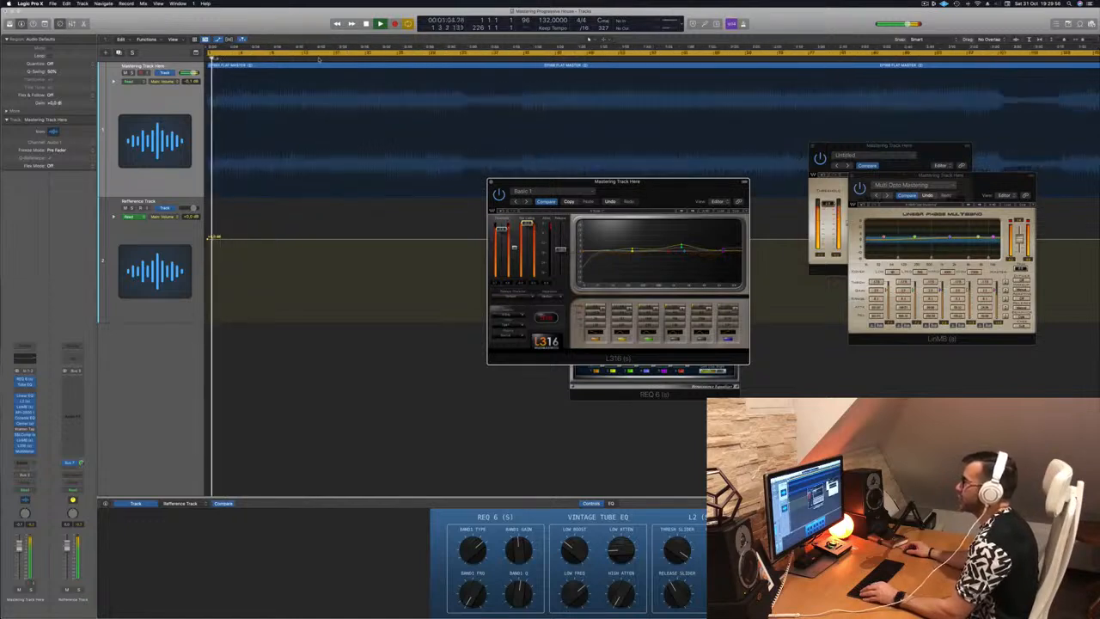
{"action": "key", "text": "super+Left"}
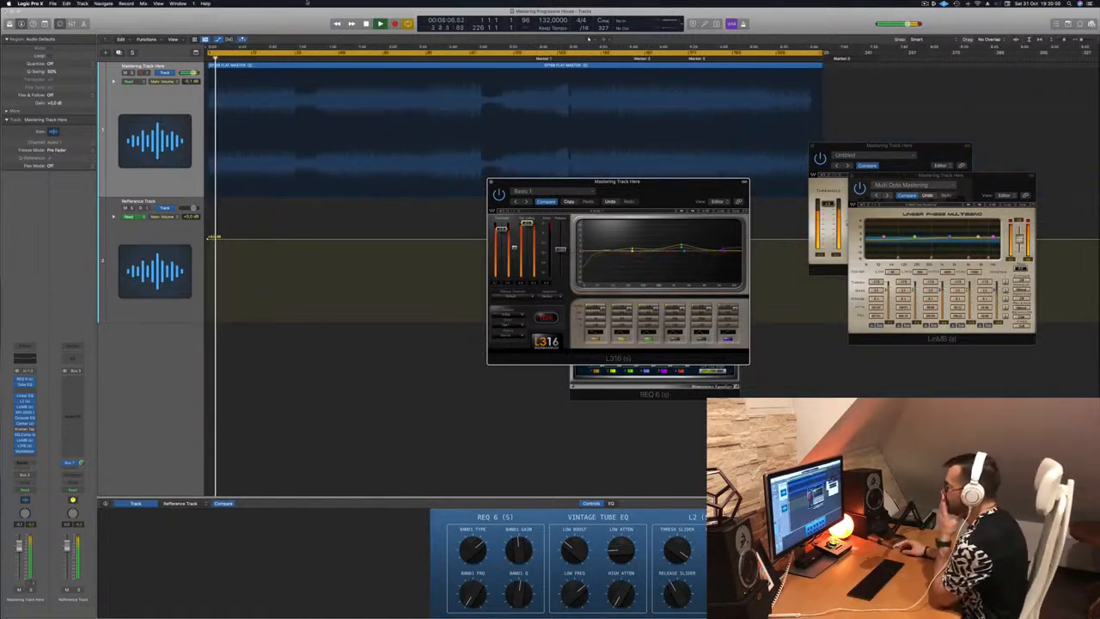
Step: Move the L316 aside, review the REQ 6 and the Enhanced Mix Tube EQ on the mastering channel, and close the REQ 6
{"action": "left_click_drag", "start_coordinate": [649, 189], "coordinate": [930, 270]}
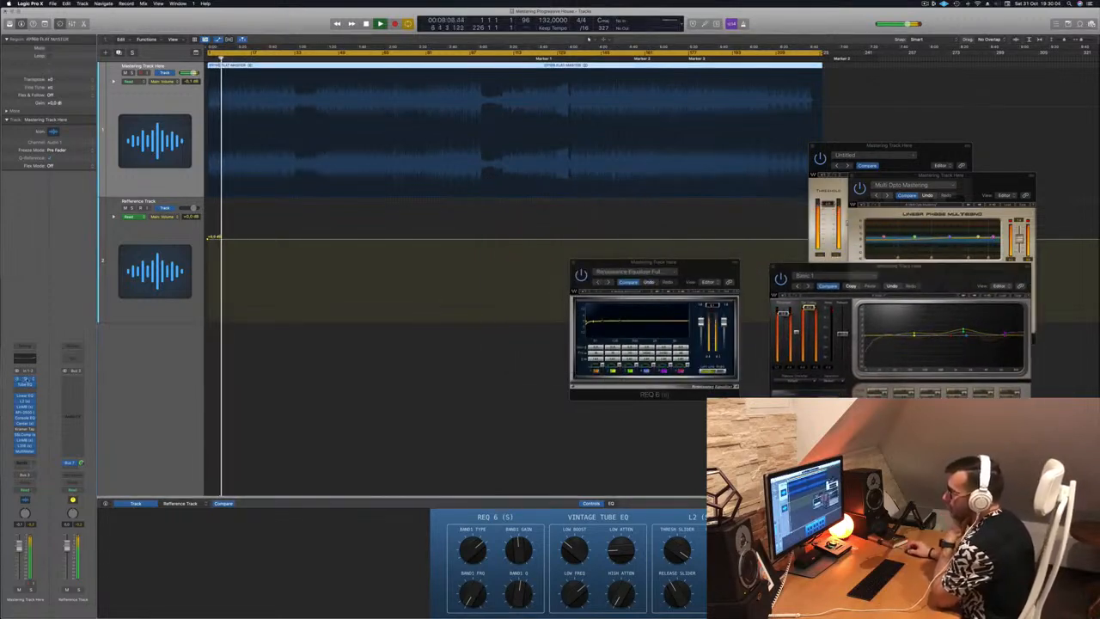
{"action": "left_click", "coordinate": [26, 379]}
{"action": "left_click", "coordinate": [26, 378]}
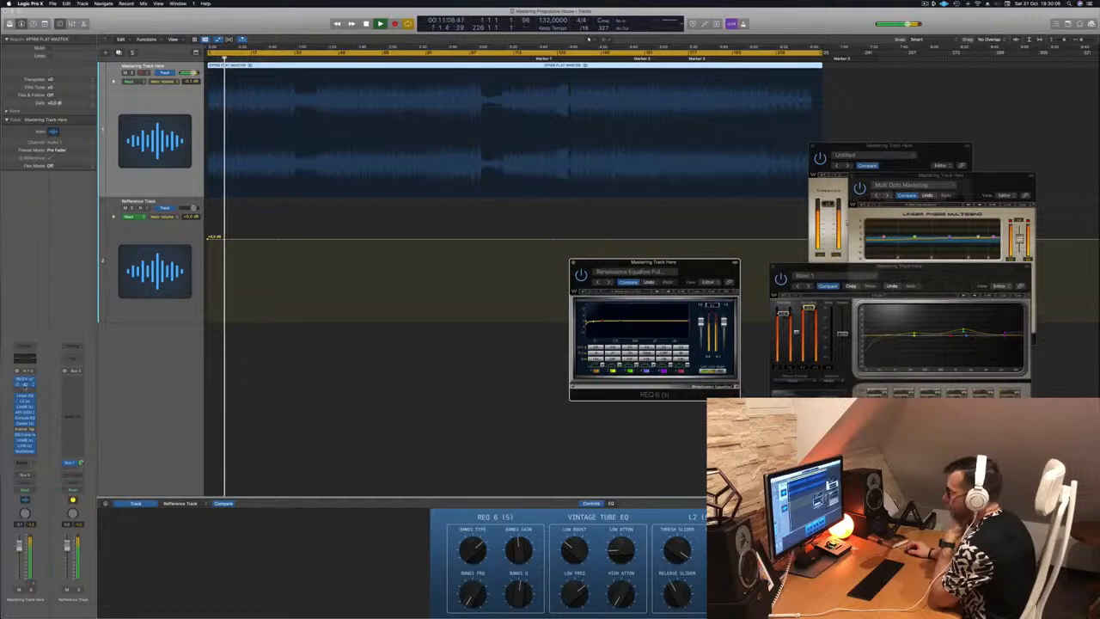
{"action": "left_click", "coordinate": [27, 385]}
{"action": "left_click_drag", "start_coordinate": [601, 265], "coordinate": [351, 240]}
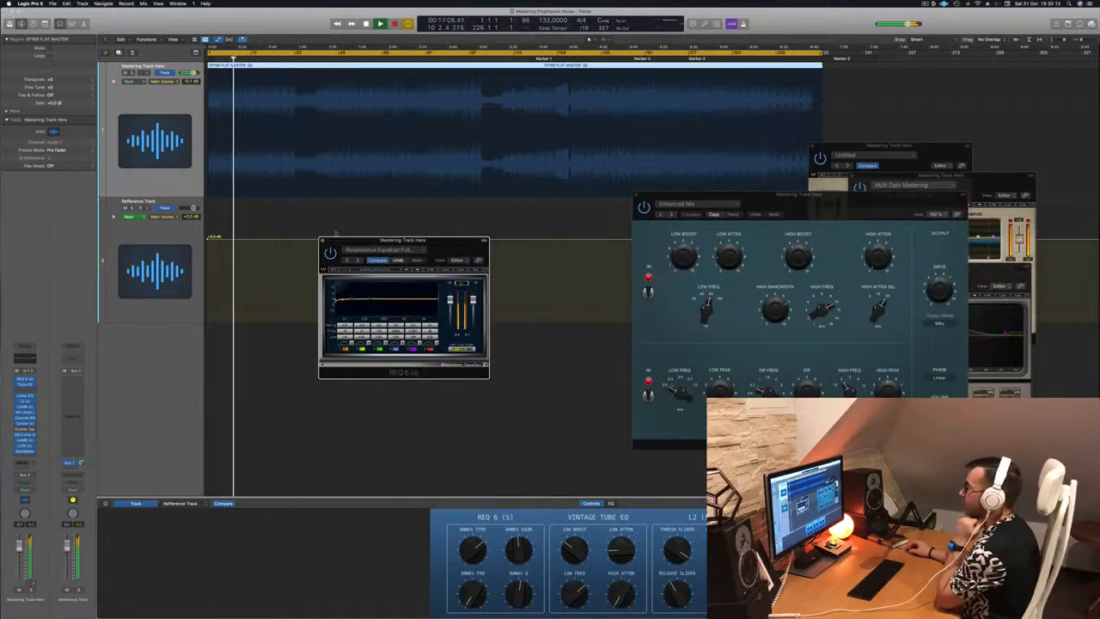
{"action": "left_click", "coordinate": [323, 241]}
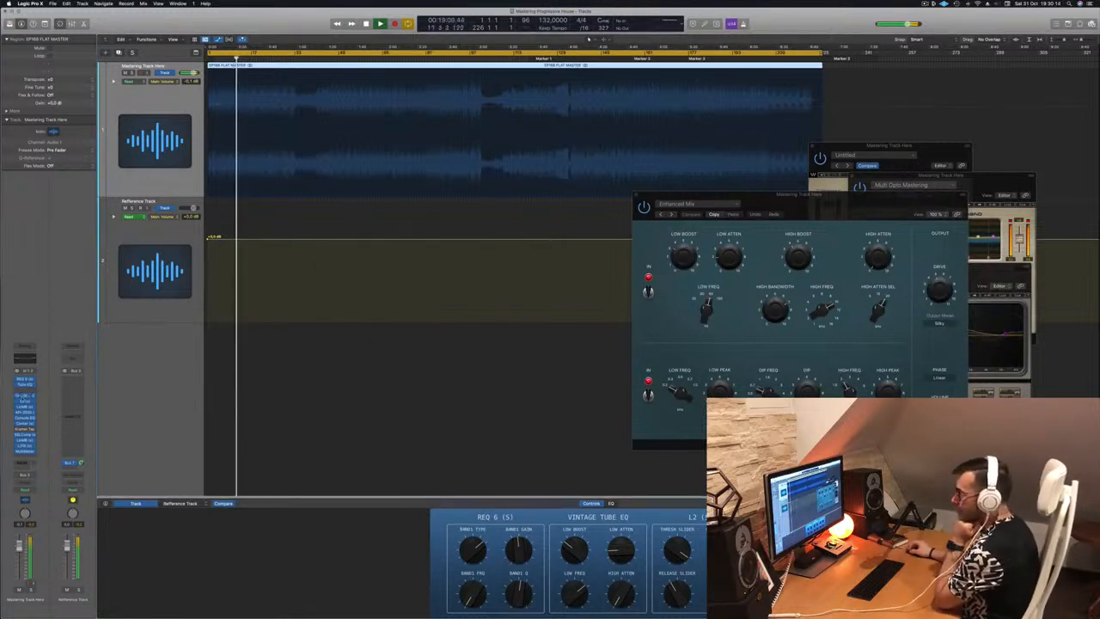
Step: Open the Linear Phase EQ on the mastering channel, examine its curve during playback, and close it
{"action": "left_click", "coordinate": [24, 395]}
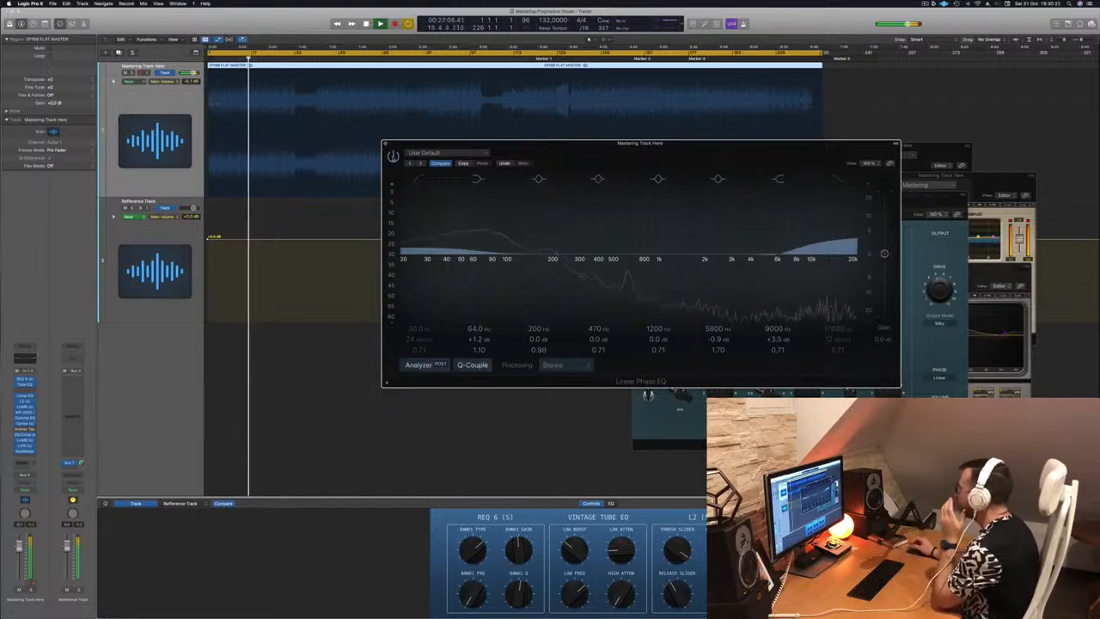
{"action": "left_click_drag", "start_coordinate": [713, 147], "coordinate": [655, 152]}
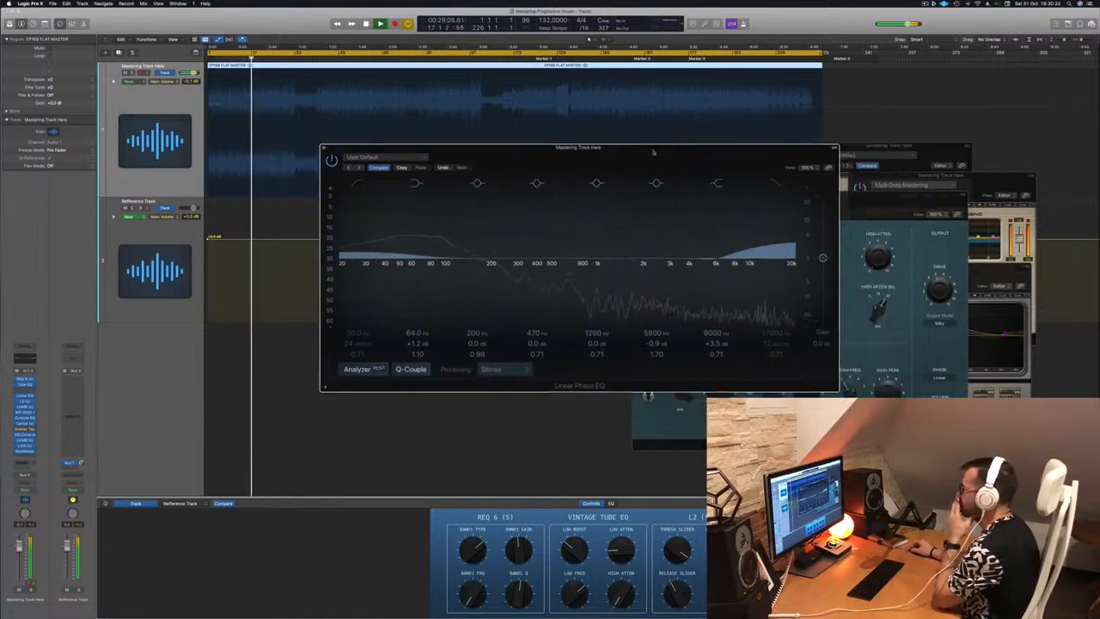
{"action": "left_click", "coordinate": [326, 148]}
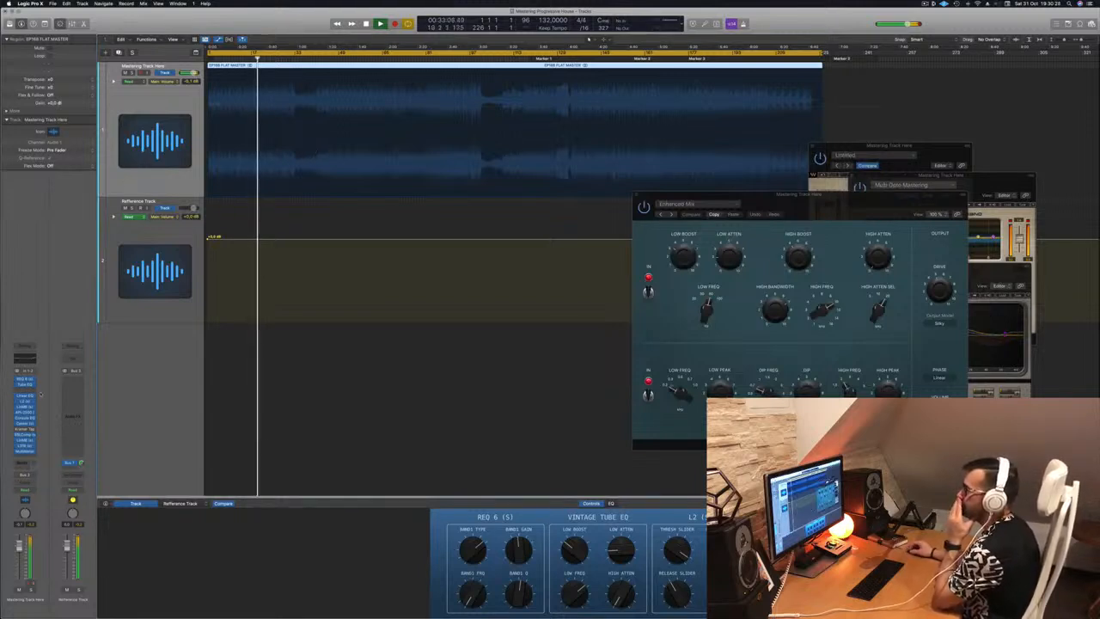
Step: Place the L2 and the Adaptive Multi Electro Mastering LinMB side by side and examine both during playback
{"action": "left_click", "coordinate": [811, 147]}
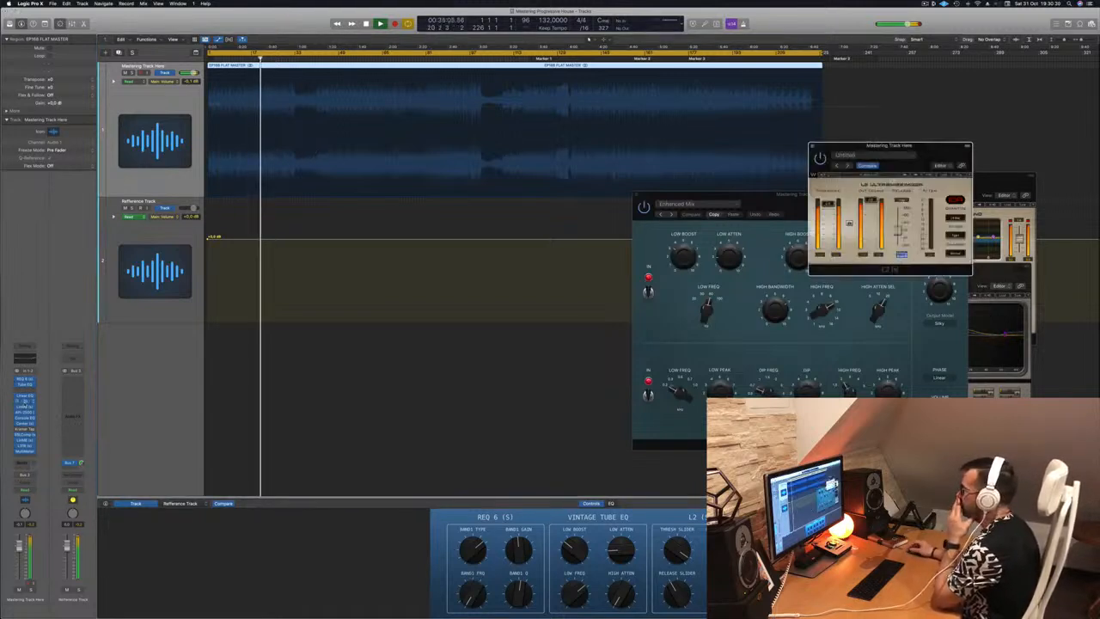
{"action": "left_click_drag", "start_coordinate": [928, 146], "coordinate": [582, 197]}
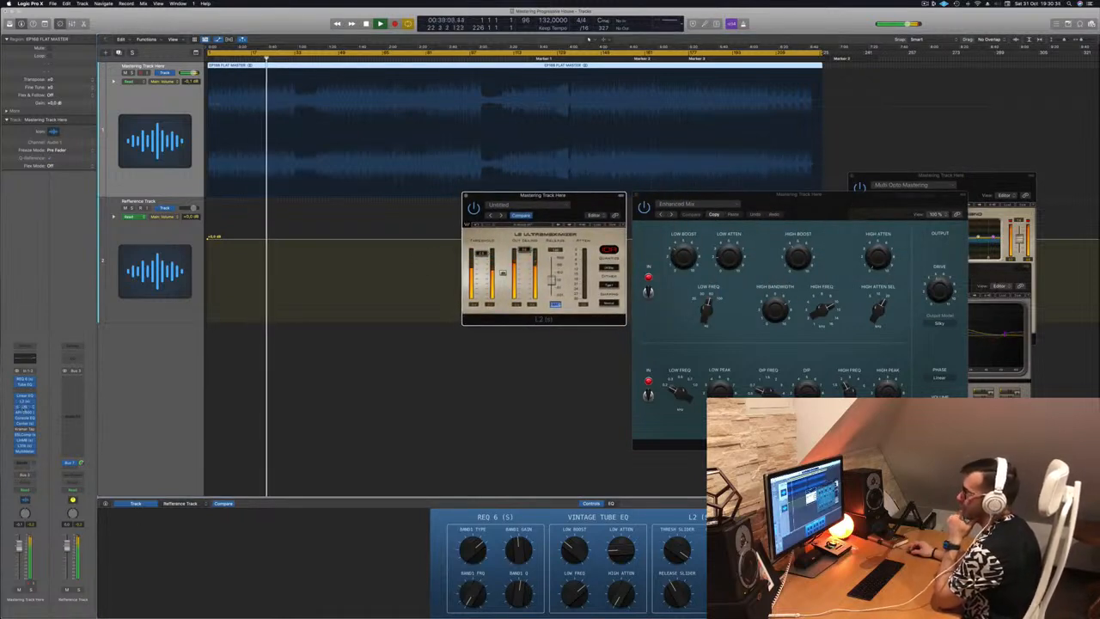
{"action": "left_click", "coordinate": [24, 408]}
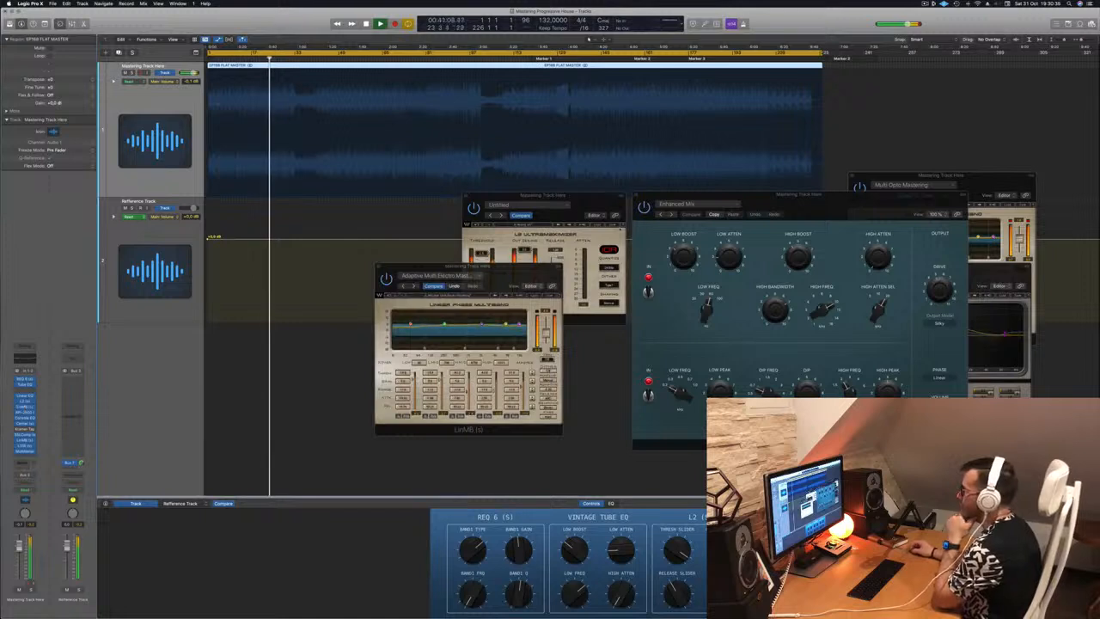
{"action": "left_click_drag", "start_coordinate": [523, 274], "coordinate": [783, 201]}
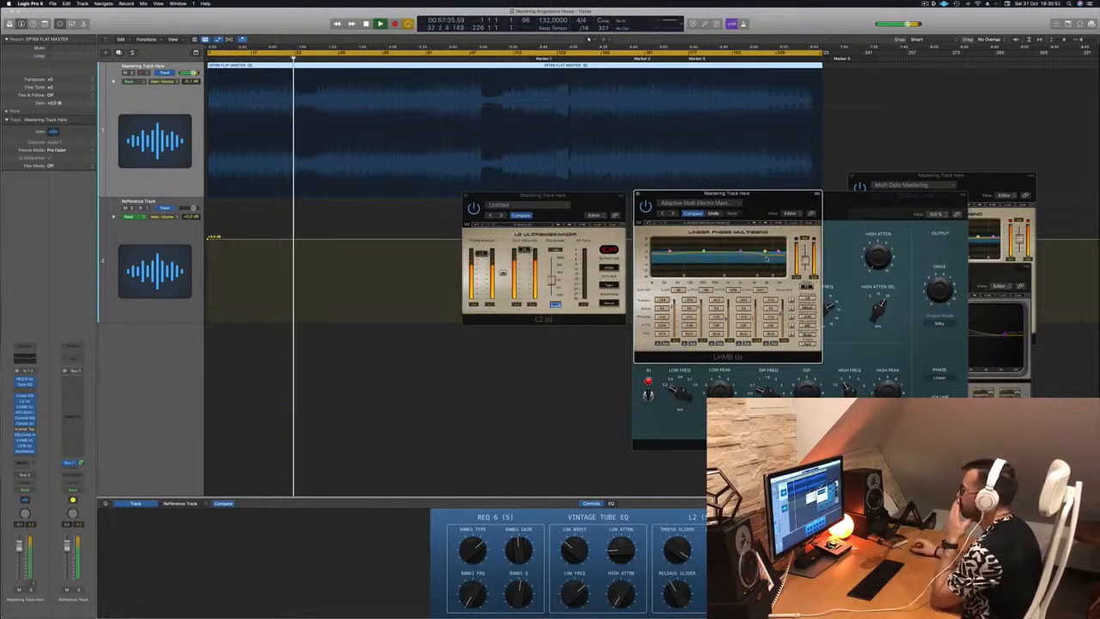
{"action": "mouse_move", "coordinate": [763, 212]}
{"action": "left_mouse_down"}
{"action": "mouse_move", "coordinate": [743, 209]}
{"action": "mouse_move", "coordinate": [771, 206]}
{"action": "left_mouse_up"}
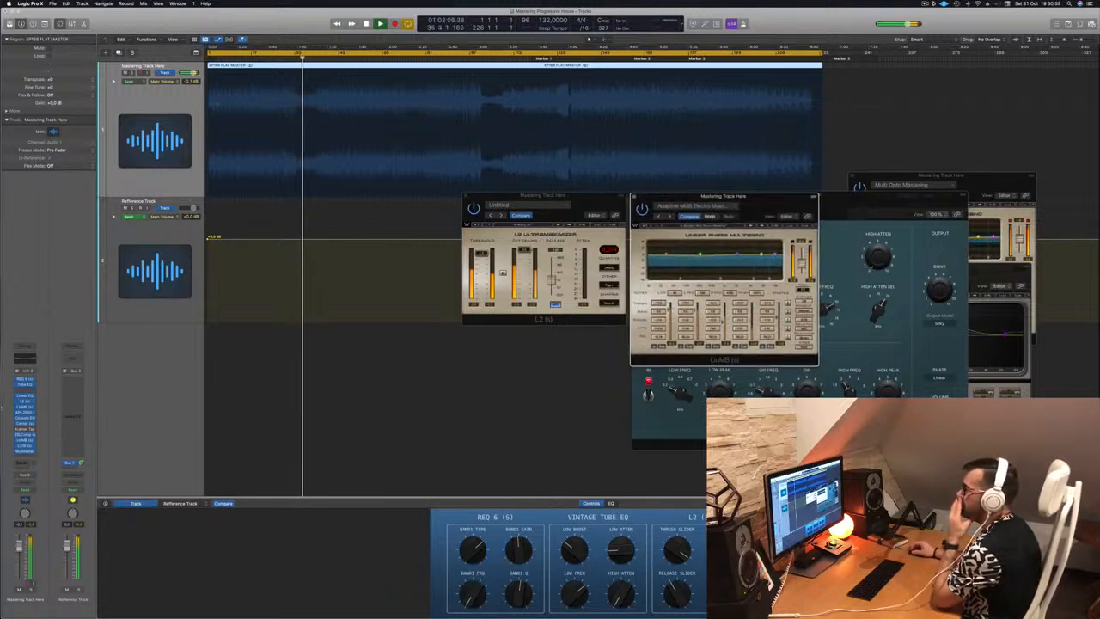
Step: Review the API-2500 compressor and the Hot & Bright Vintage Console EQ on the mastering channel, closing the Console EQ
{"action": "left_click", "coordinate": [26, 415]}
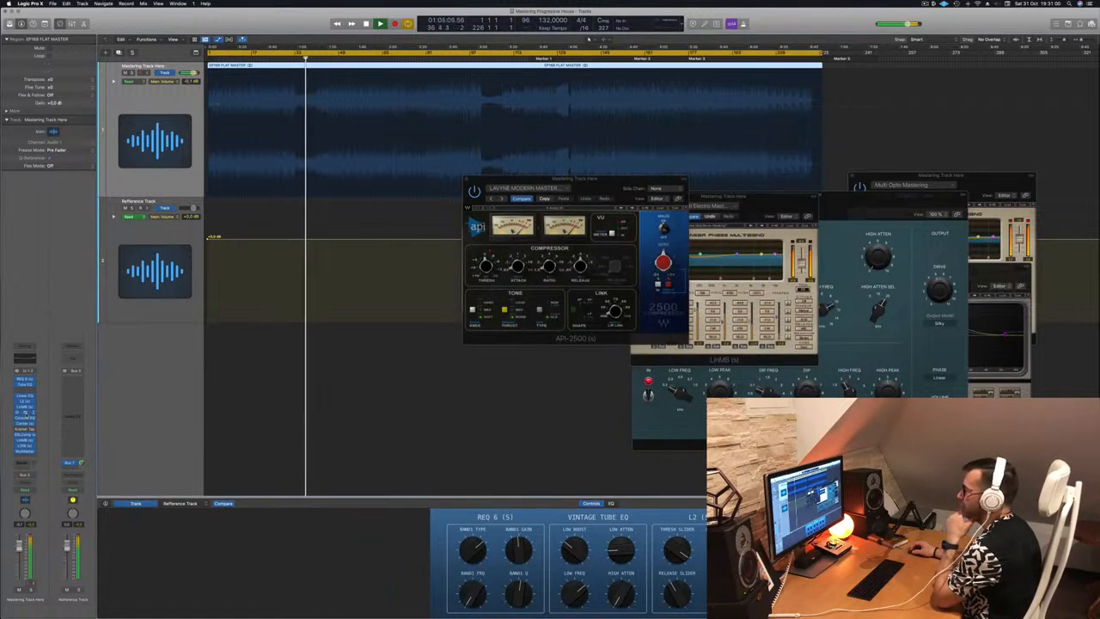
{"action": "left_click_drag", "start_coordinate": [587, 183], "coordinate": [582, 232]}
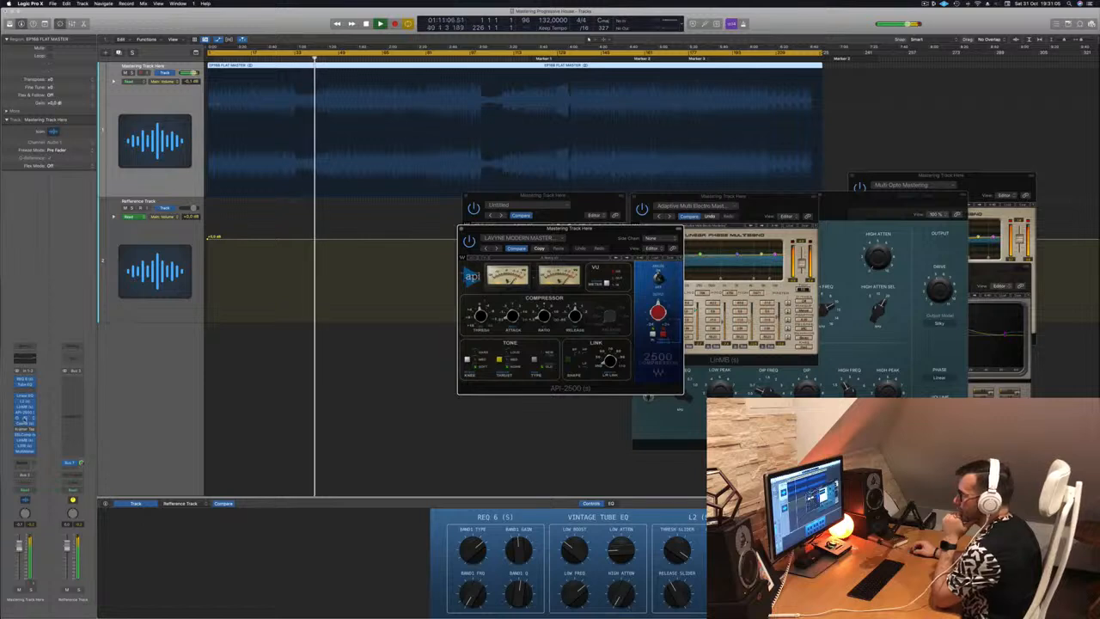
{"action": "left_click", "coordinate": [25, 421]}
{"action": "left_click_drag", "start_coordinate": [589, 249], "coordinate": [544, 268]}
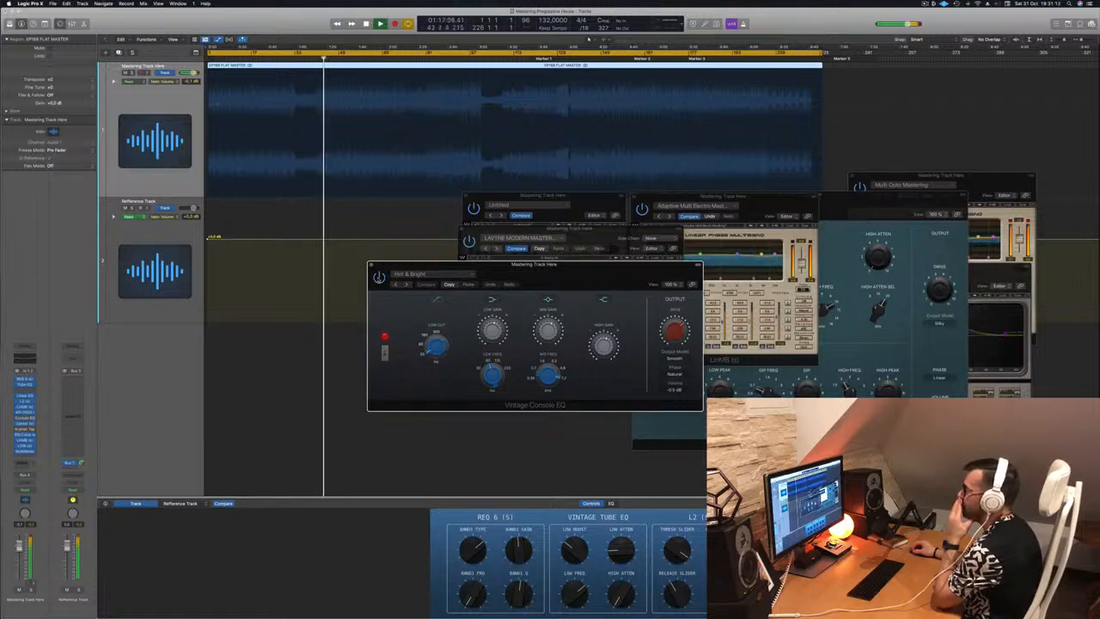
{"action": "left_click_drag", "start_coordinate": [584, 273], "coordinate": [619, 272]}
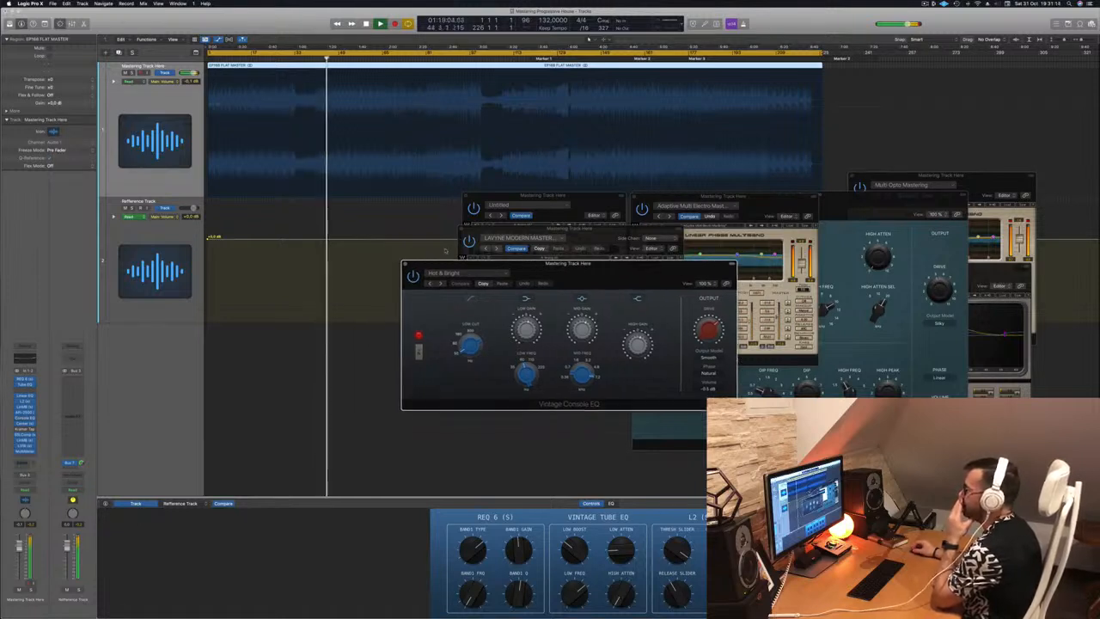
{"action": "left_click", "coordinate": [404, 265]}
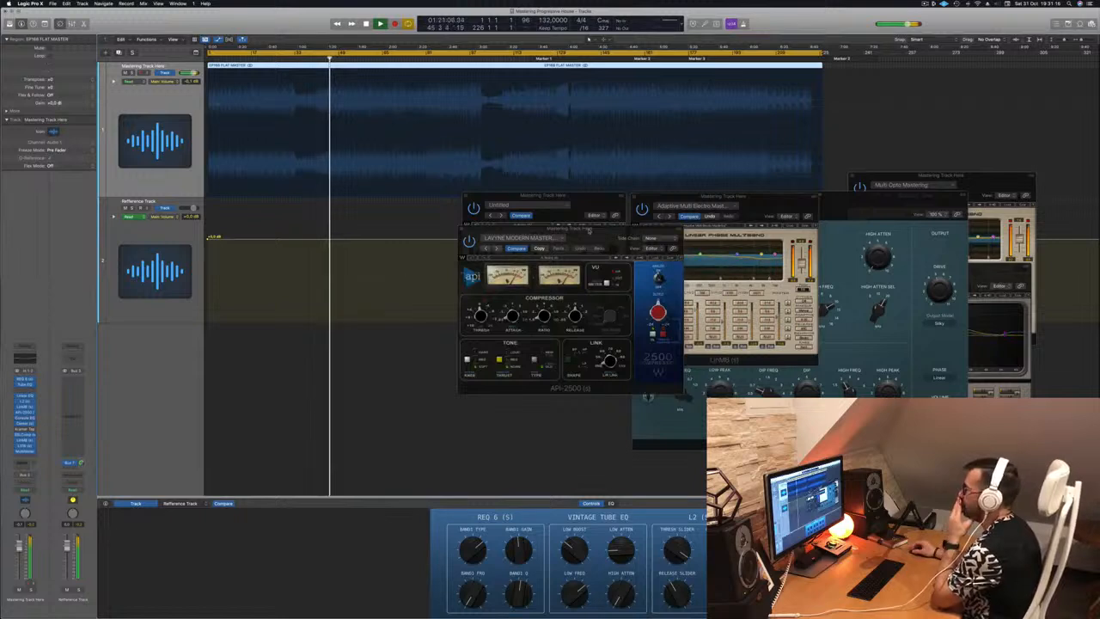
Step: Open the Center plug-in on the mastering channel, examine its settings during playback, and close it
{"action": "left_click", "coordinate": [25, 424]}
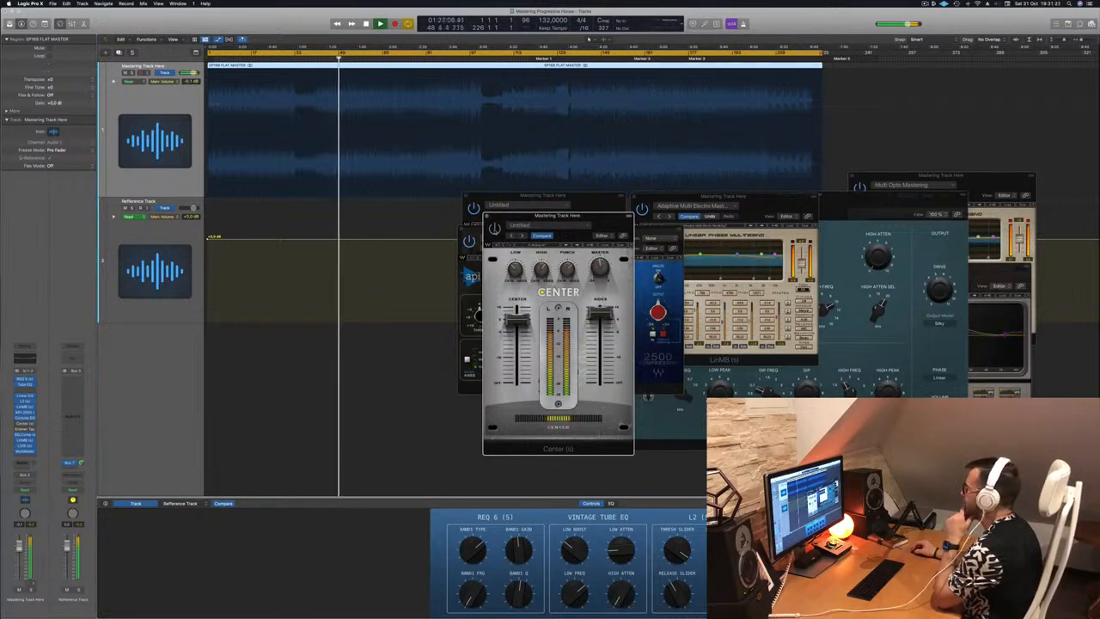
{"action": "left_click_drag", "start_coordinate": [533, 216], "coordinate": [556, 221]}
{"action": "left_click", "coordinate": [511, 221]}
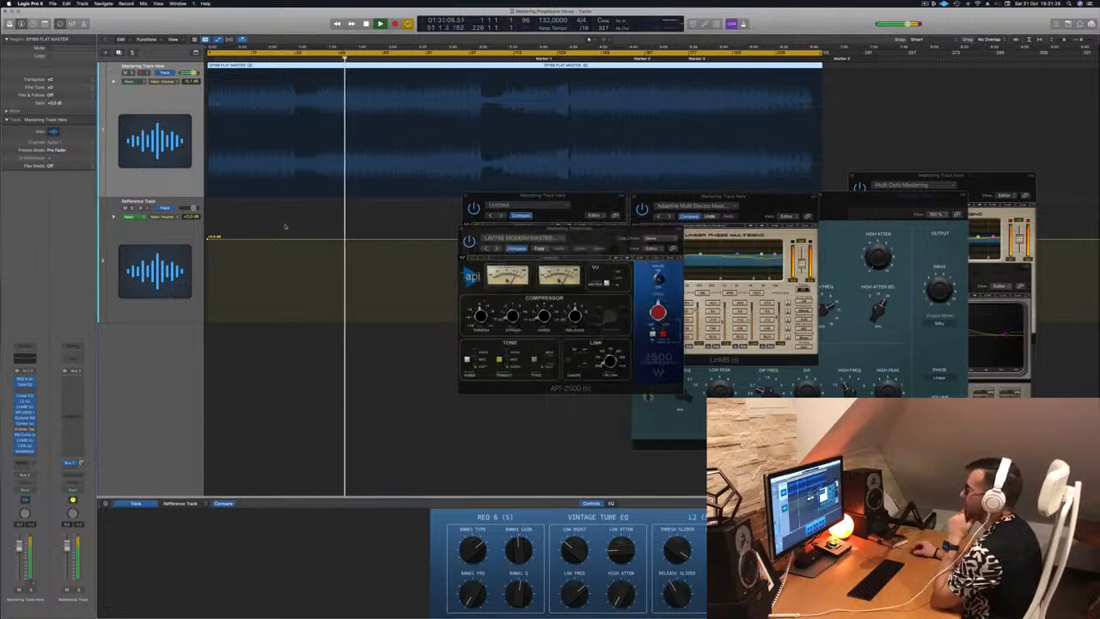
Step: Open the SSLComp and the Multi Opto Mastering LinMB on the mastering channel, placing the LinMB beside the other LinMB to examine them during playback
{"action": "left_click", "coordinate": [24, 435]}
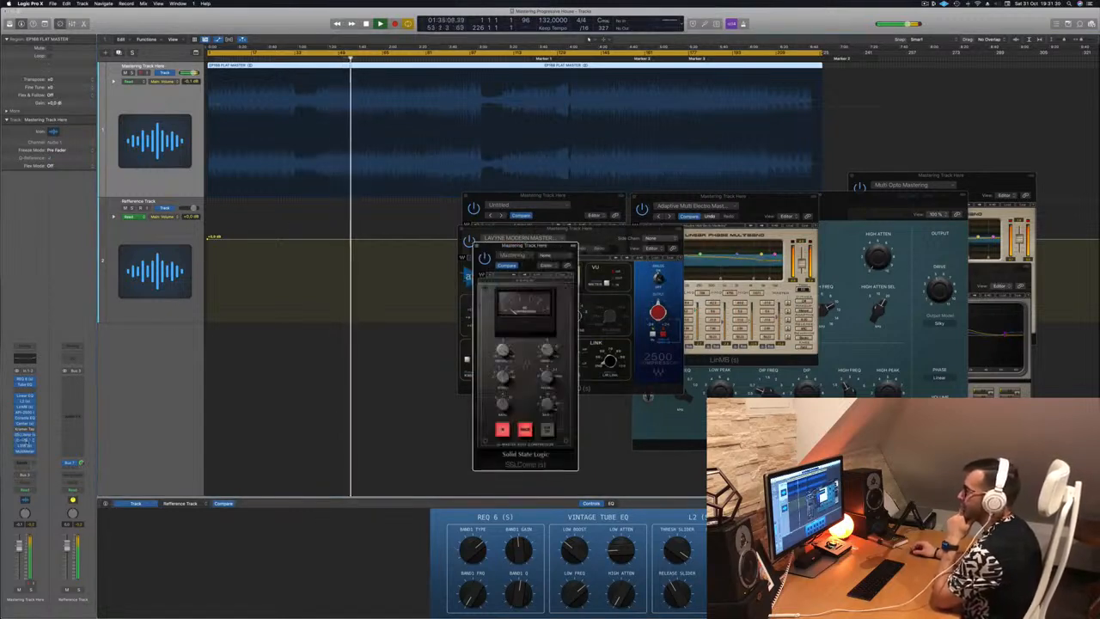
{"action": "left_click", "coordinate": [24, 442]}
{"action": "left_click", "coordinate": [24, 442]}
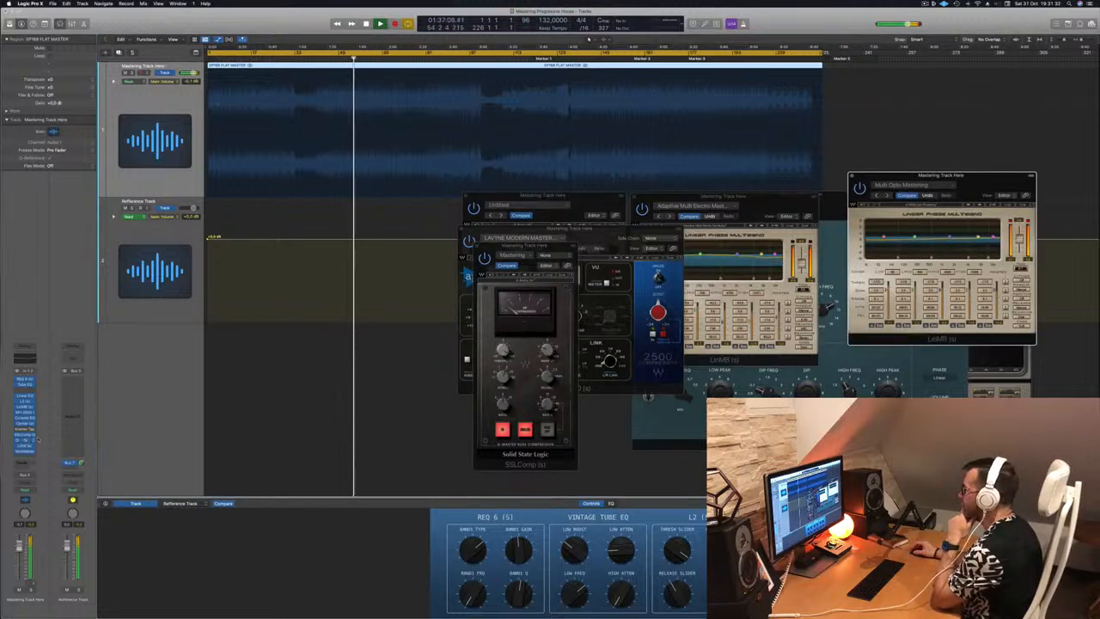
{"action": "left_click_drag", "start_coordinate": [926, 190], "coordinate": [900, 195]}
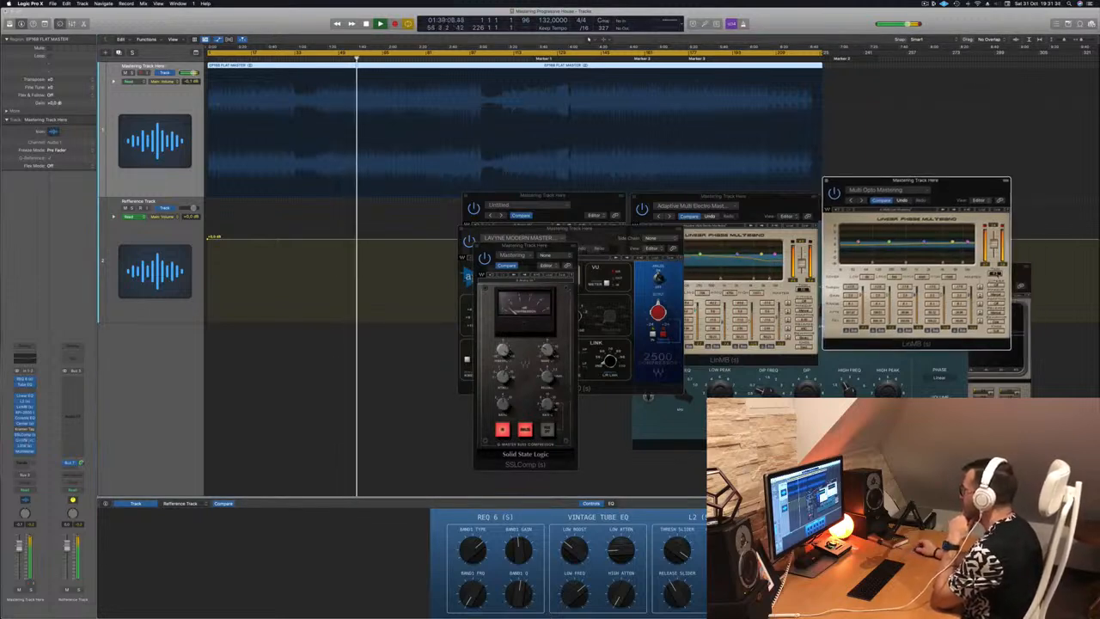
{"action": "left_click_drag", "start_coordinate": [975, 194], "coordinate": [973, 208]}
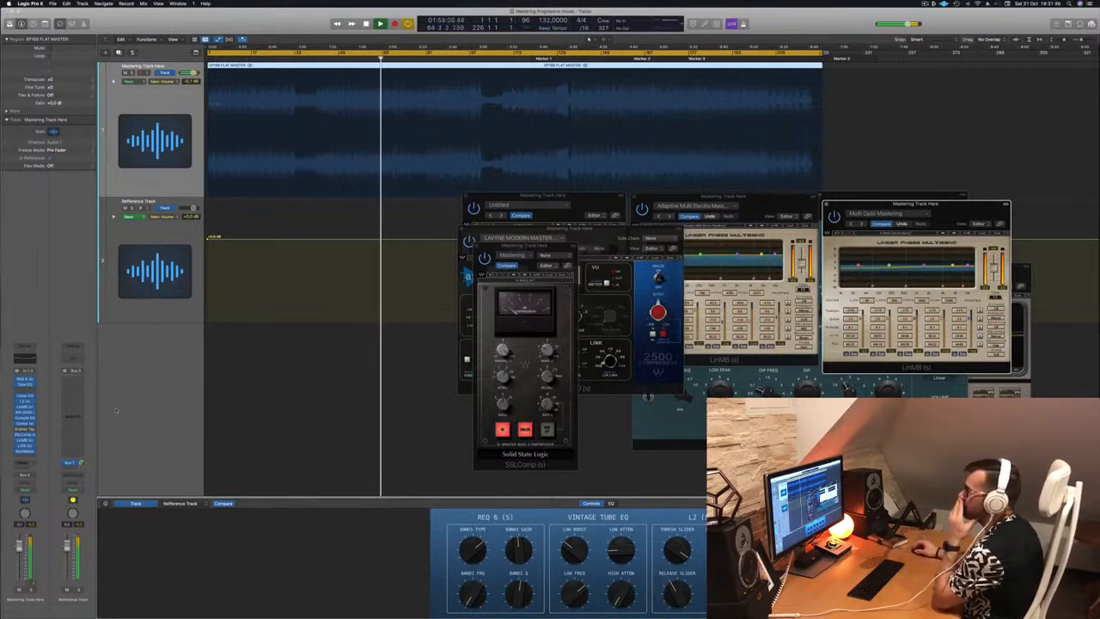
Step: Open the L316 limiter on the mastering channel and place it over the SSLComp to examine its curve and meters during playback
{"action": "left_click", "coordinate": [24, 445]}
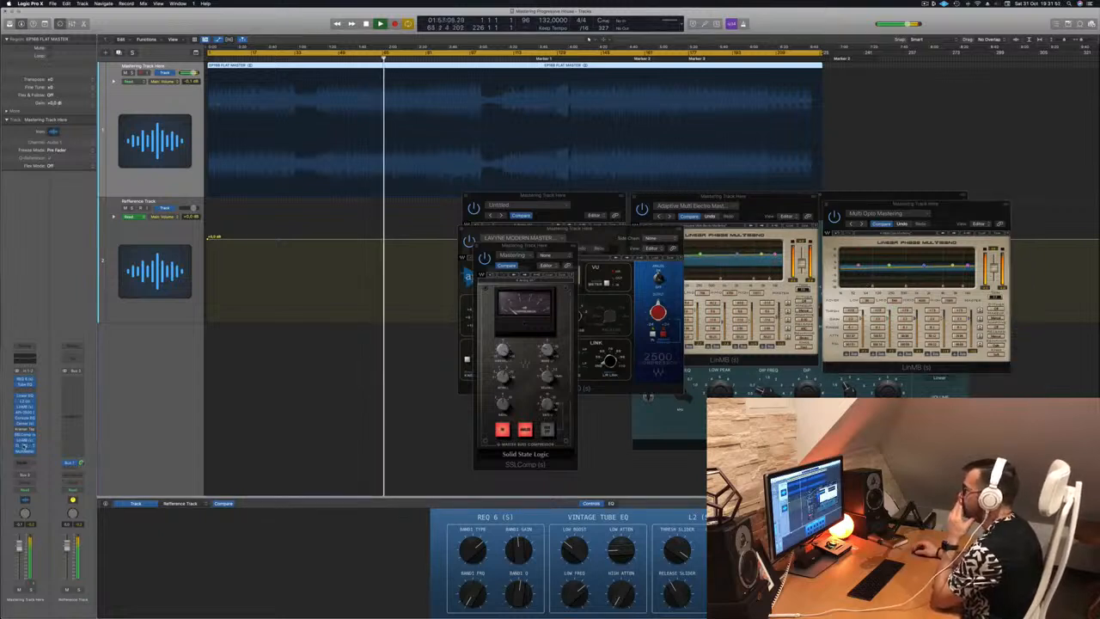
{"action": "left_click_drag", "start_coordinate": [838, 270], "coordinate": [396, 240]}
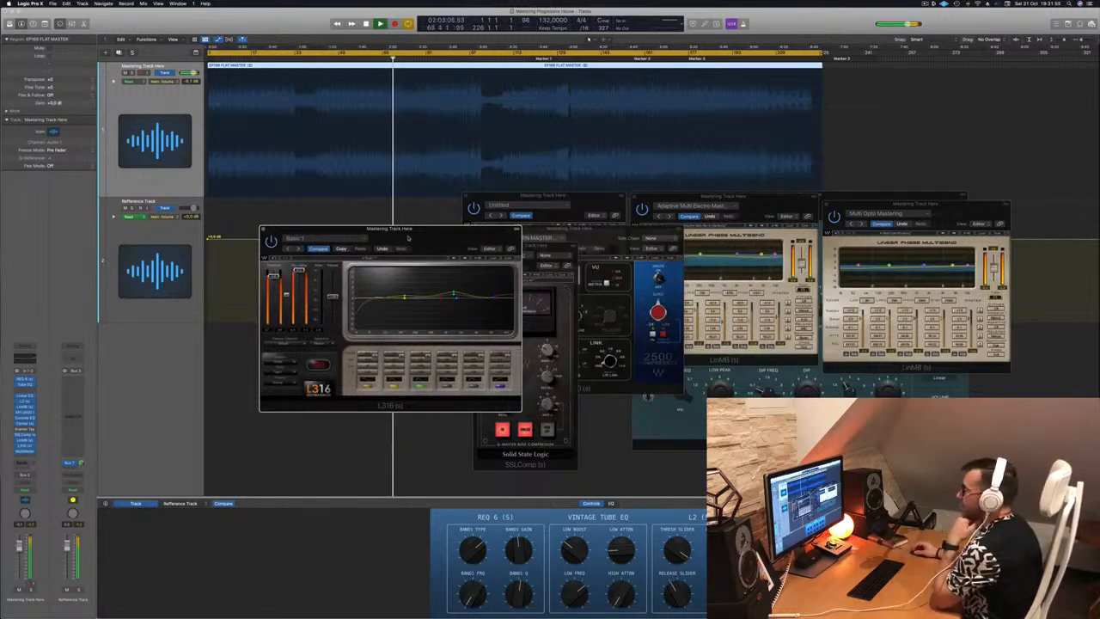
{"action": "left_click_drag", "start_coordinate": [408, 238], "coordinate": [423, 245]}
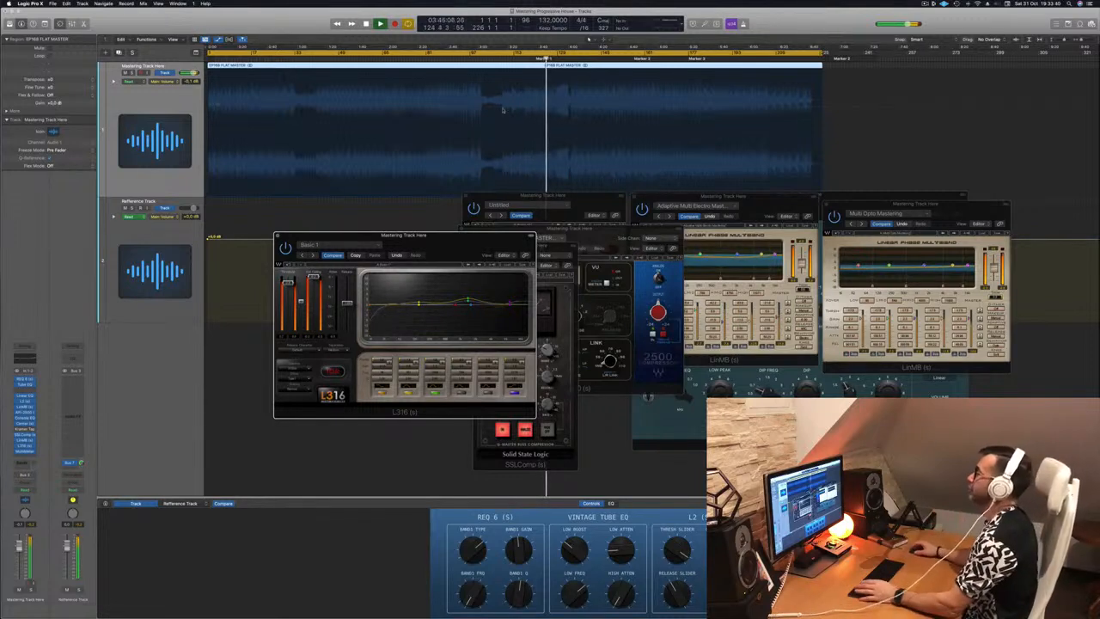
{"action": "left_click_drag", "start_coordinate": [458, 236], "coordinate": [518, 243]}
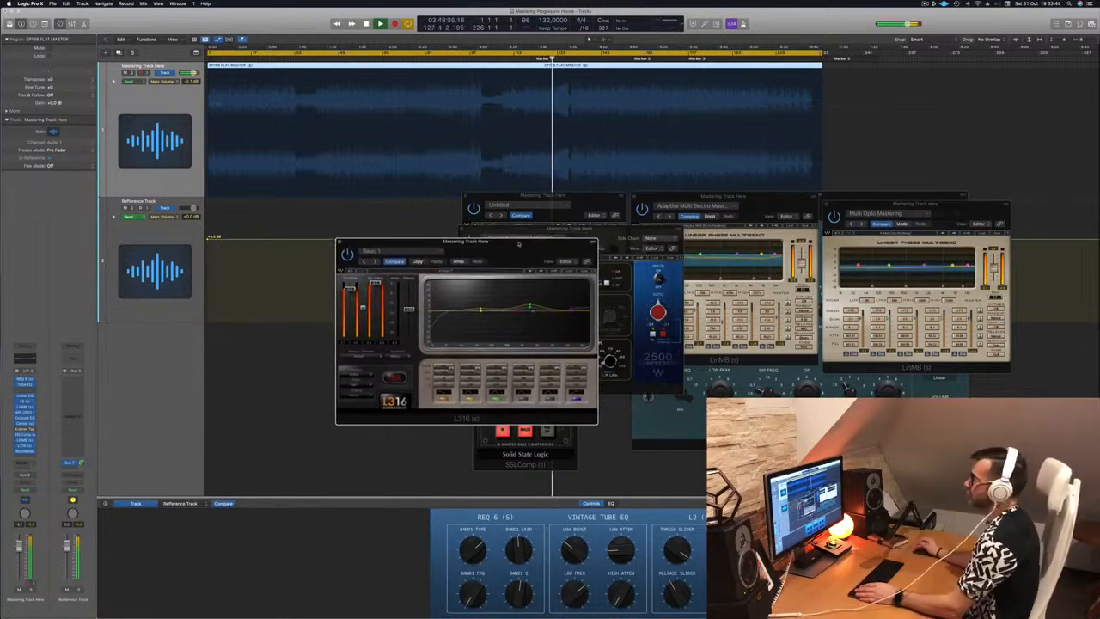